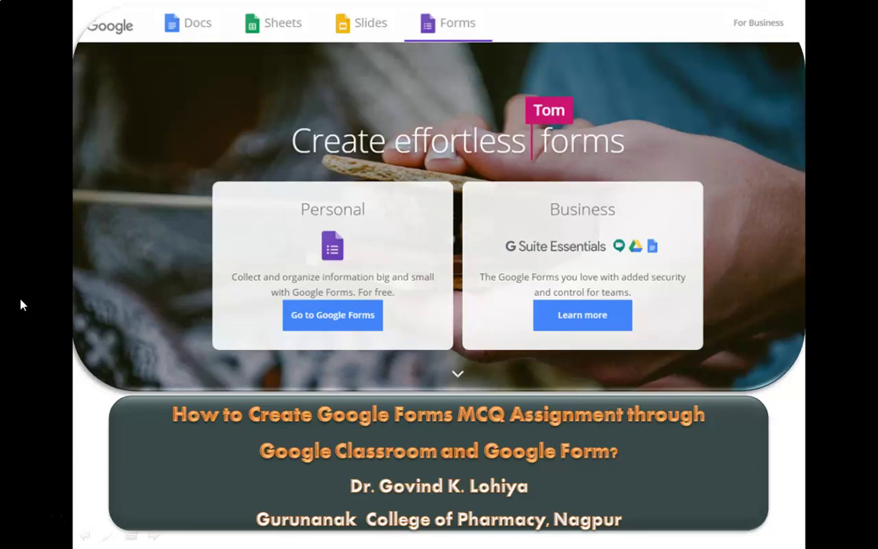
# Step: Leave the PowerPoint slideshow, minimize it, and bring Chrome's Google Forms tab back up
pyautogui.click(9, 323)
pyautogui.click(226, 347)
pyautogui.click(214, 369)
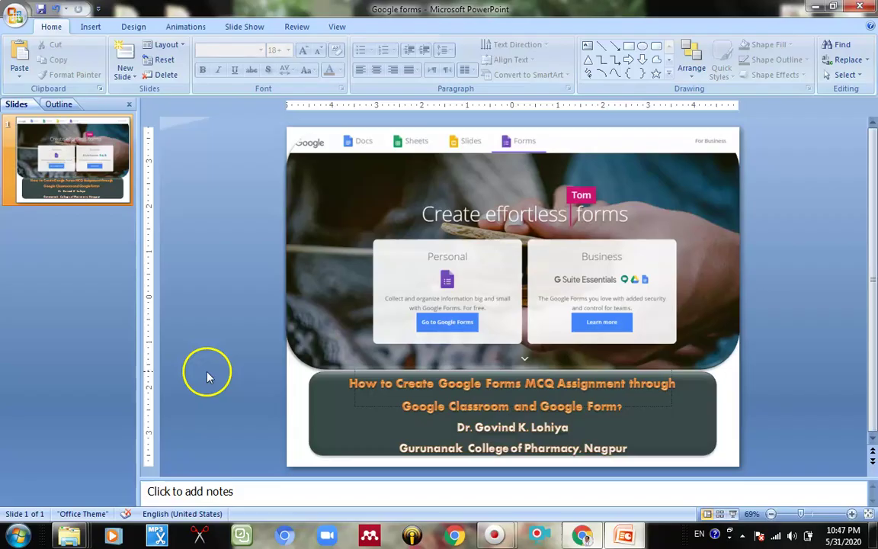
pyautogui.click(814, 6)
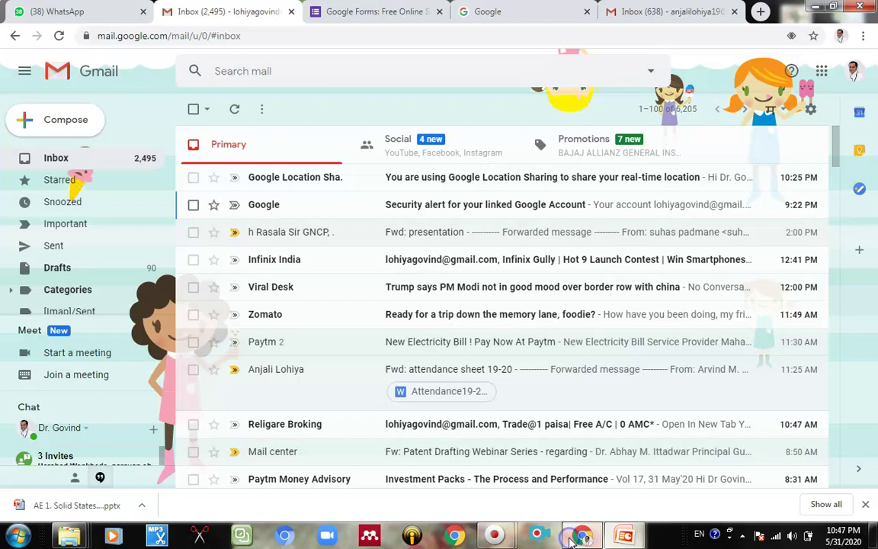
pyautogui.click(537, 536)
pyautogui.click(366, 10)
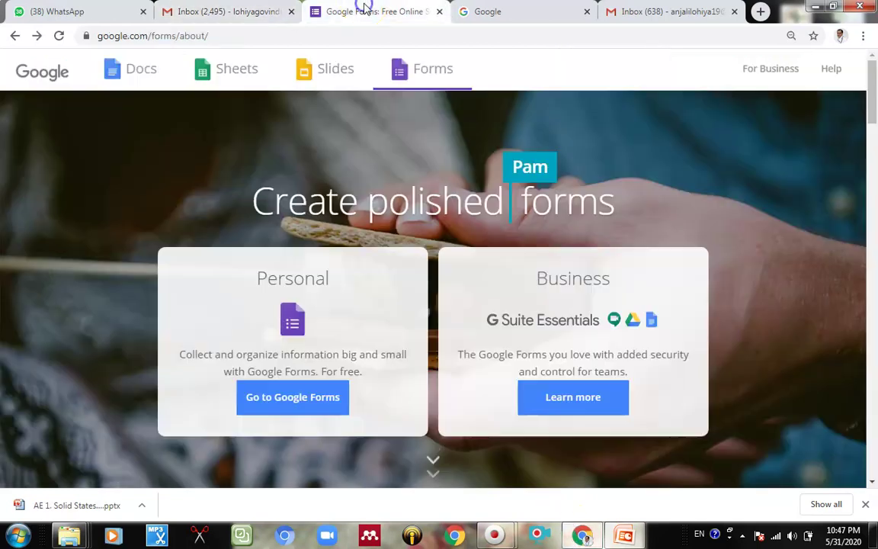
# Step: Return to the Google Forms search result and reach the Forms home page via the about page
pyautogui.click(13, 36)
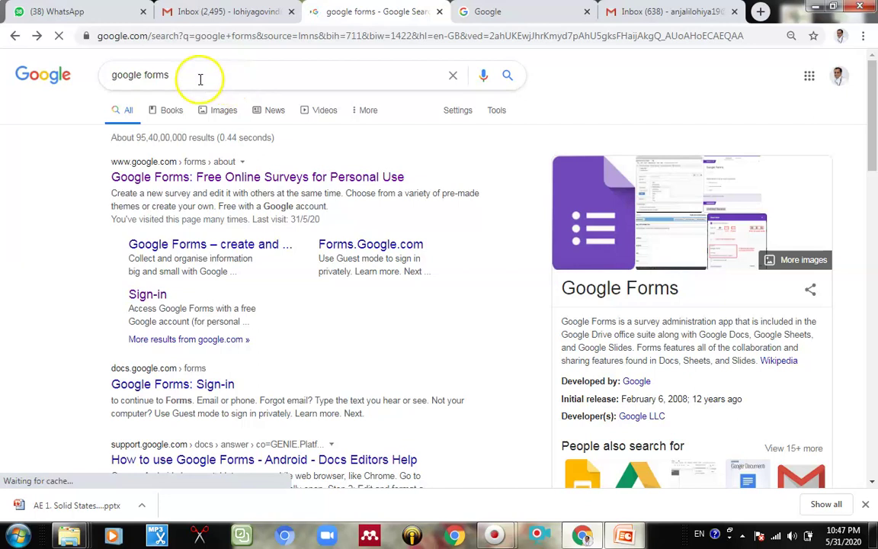
pyautogui.click(199, 76)
pyautogui.click(46, 233)
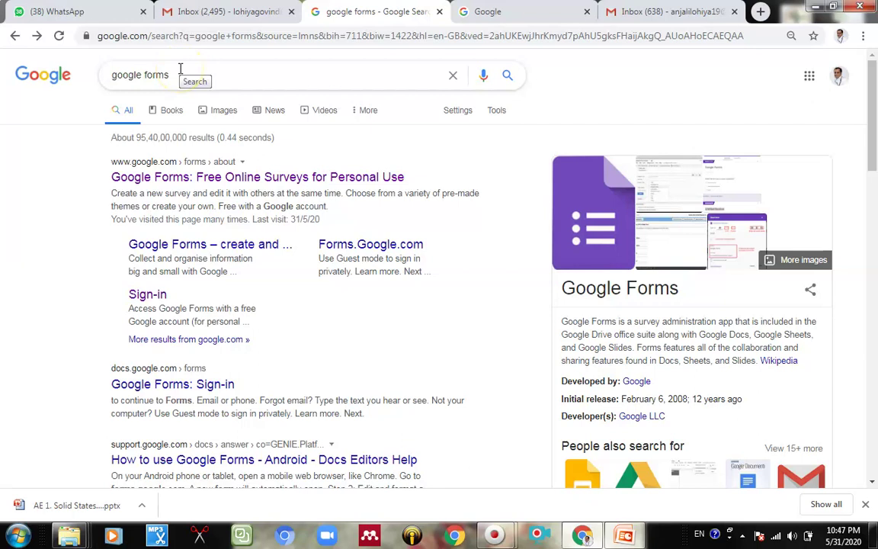
pyautogui.click(138, 176)
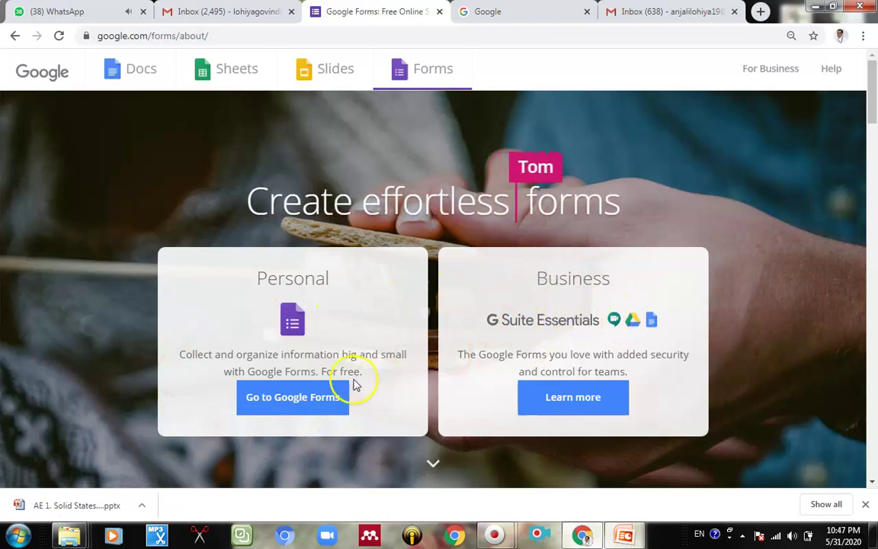
pyautogui.click(296, 412)
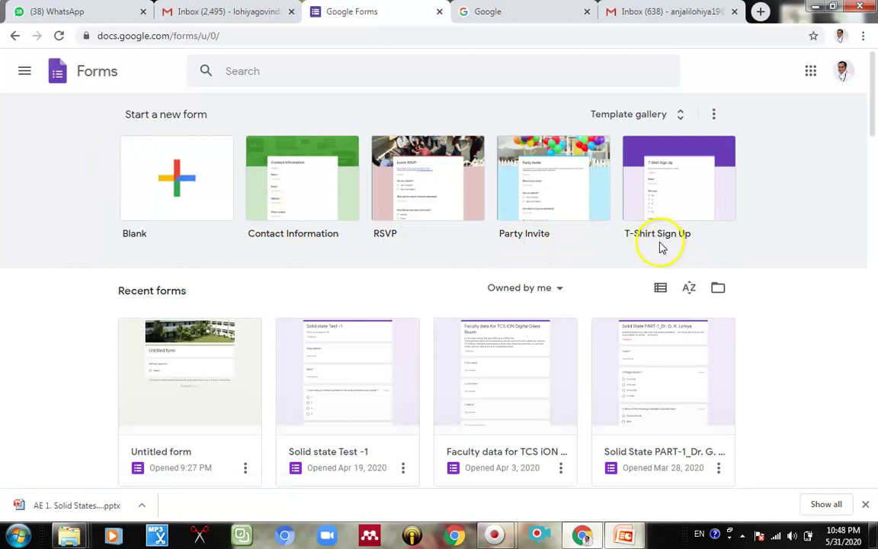
# Step: Start a blank form and title it 'Rheology MCQ'
pyautogui.click(179, 194)
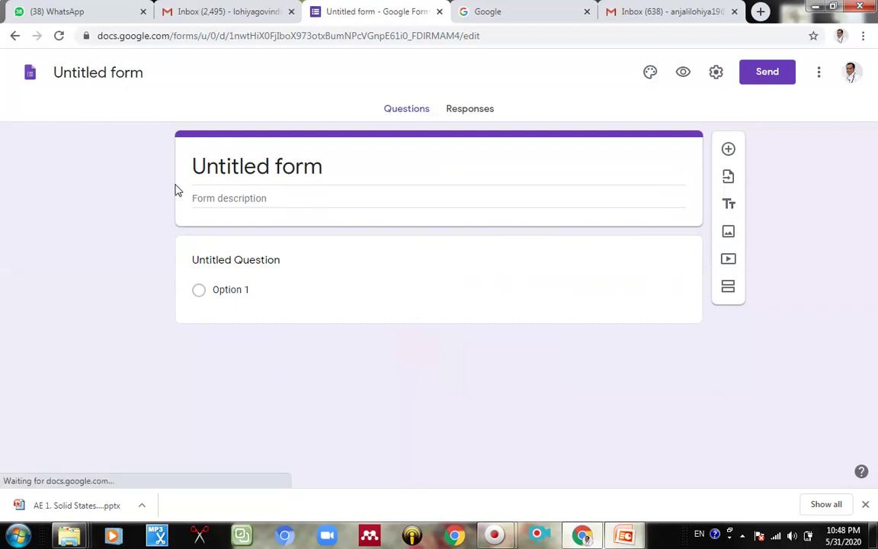
pyautogui.click(207, 190)
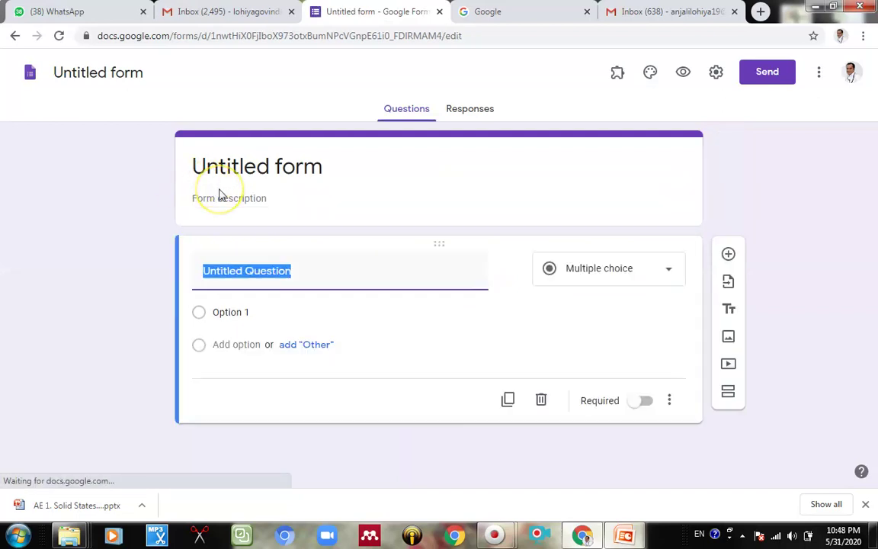
pyautogui.click(229, 195)
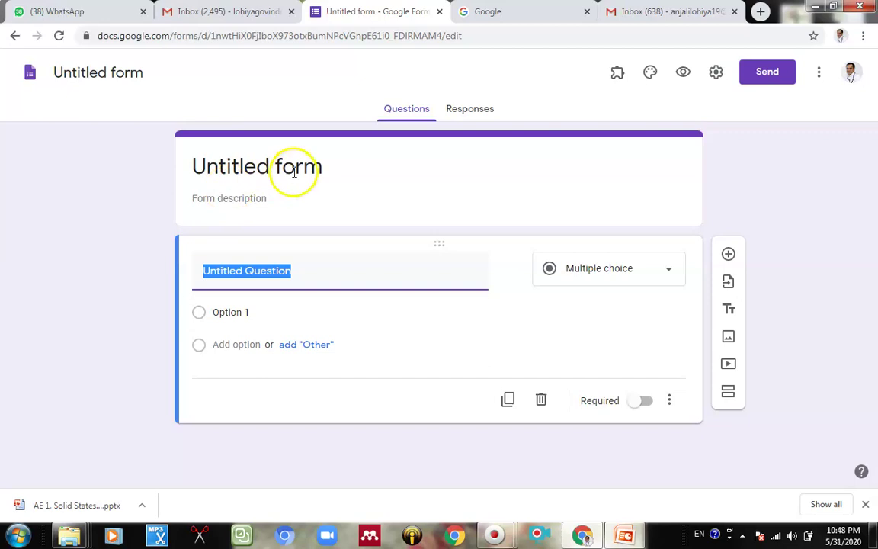
pyautogui.click(338, 170)
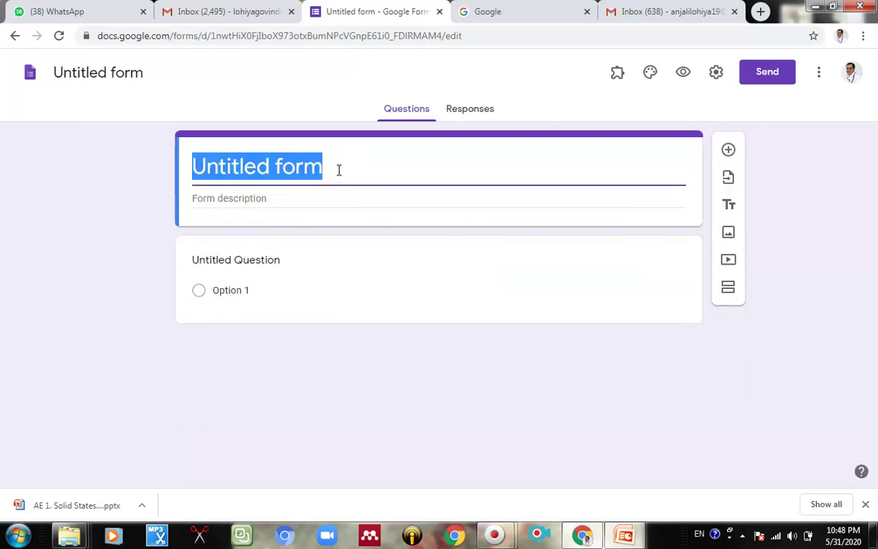
pyautogui.write('Rheol')
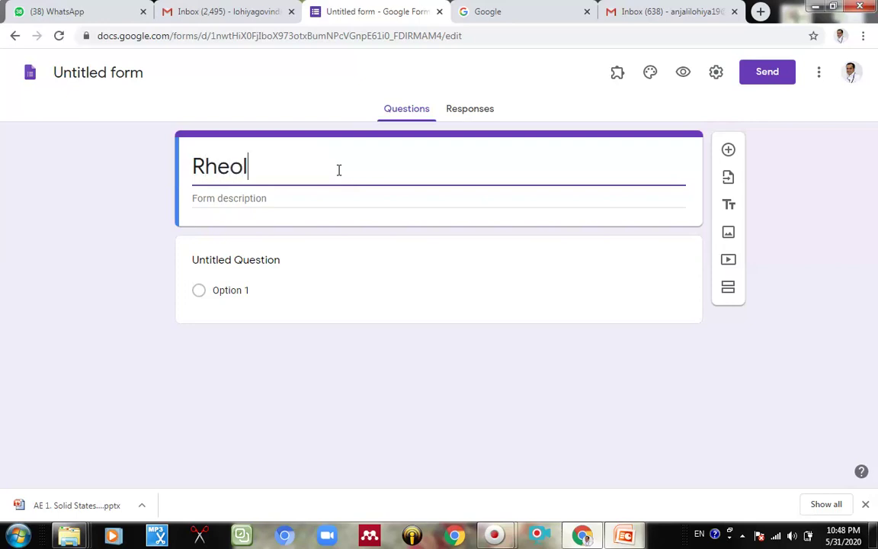
pyautogui.write('ogy ')
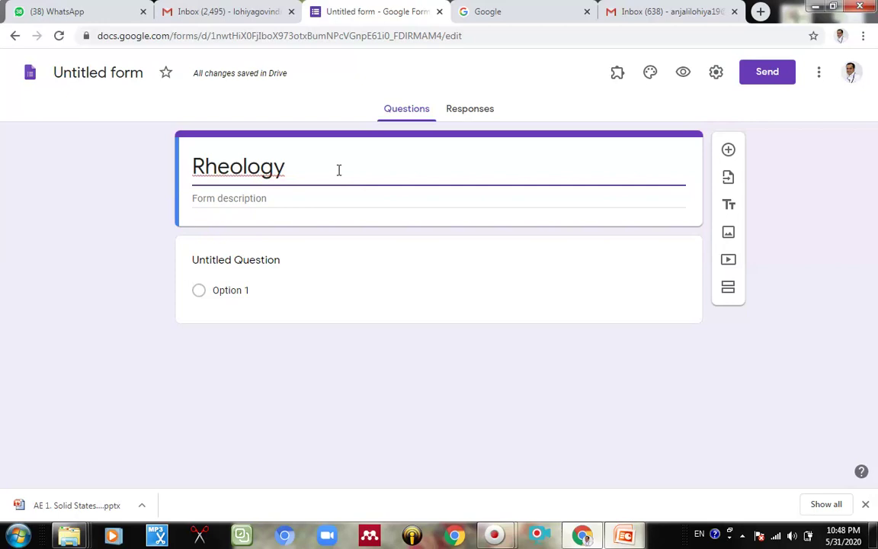
pyautogui.write('MCQ')
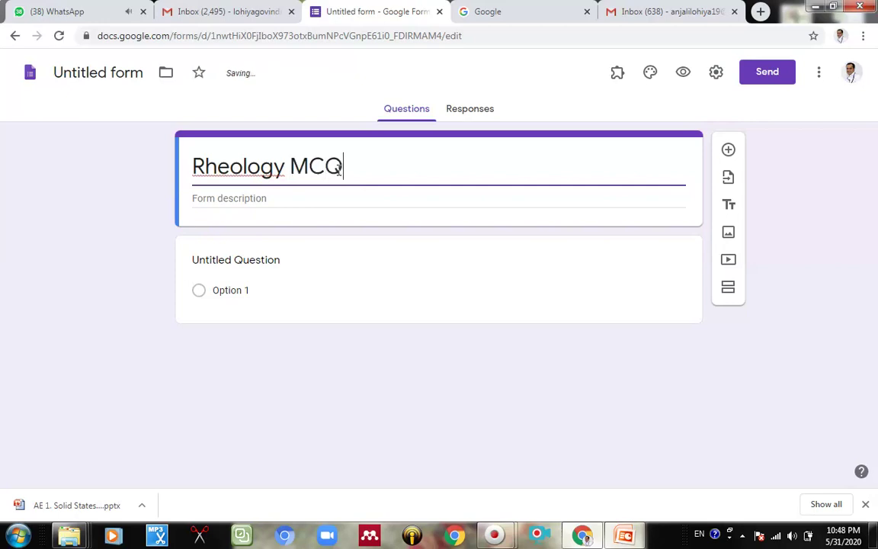
pyautogui.click(343, 189)
# Step: Add the description 'Test containing Five questions each of two points and all are mandatory to attend'
pyautogui.click(306, 197)
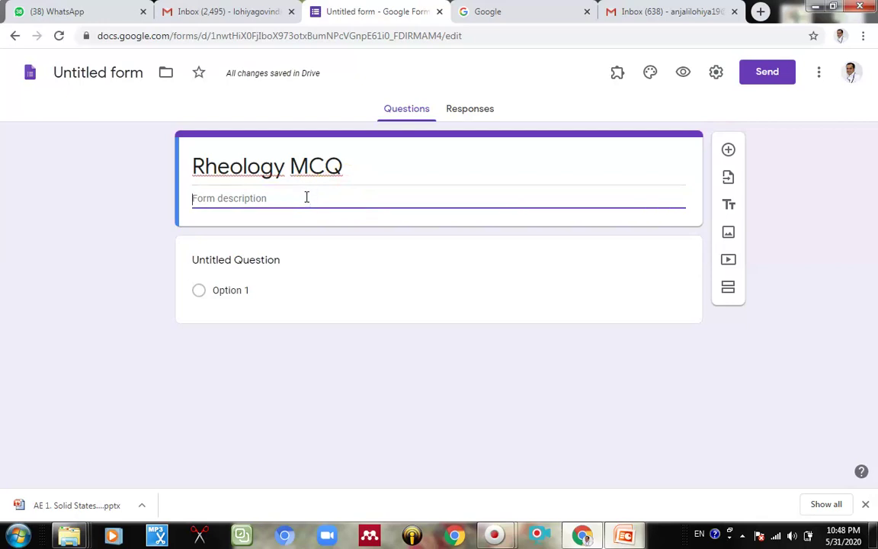
pyautogui.write('Test c')
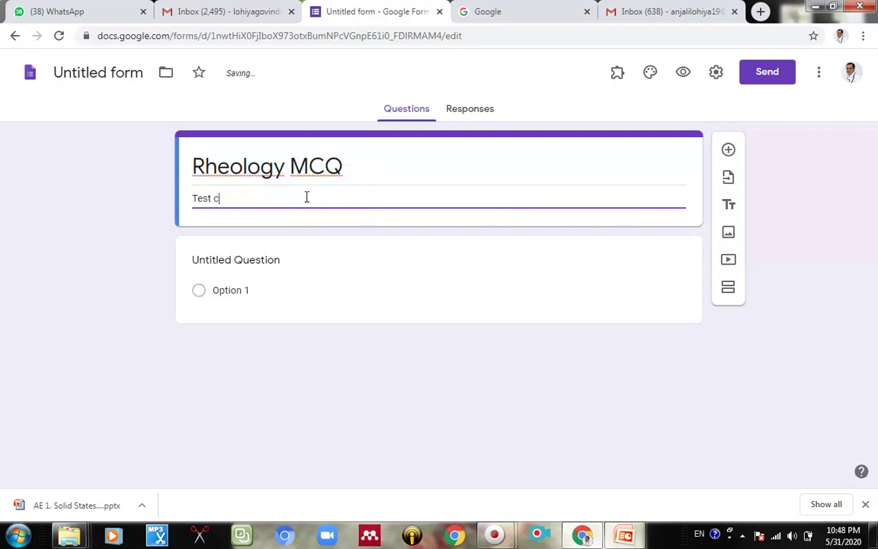
pyautogui.write('ontainin')
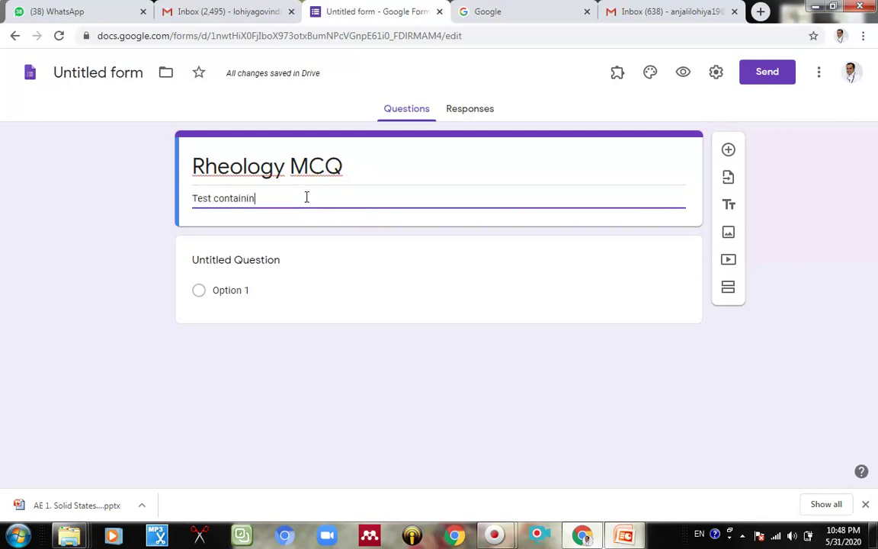
pyautogui.write('g Fiv')
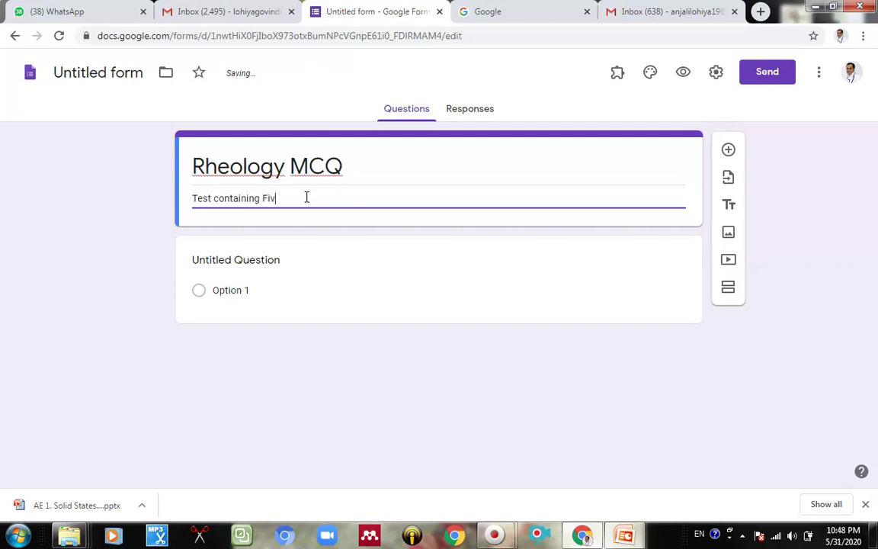
pyautogui.write('e questions each of two poi')
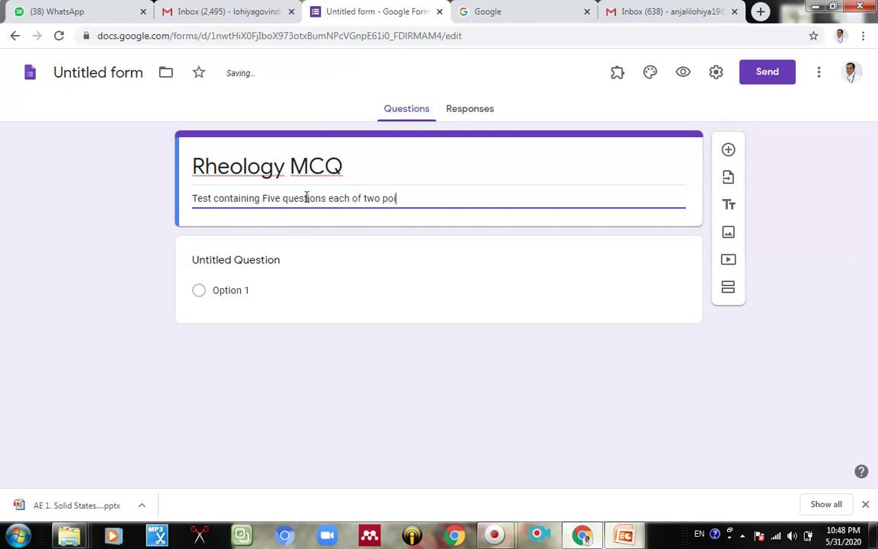
pyautogui.write('nts and al')
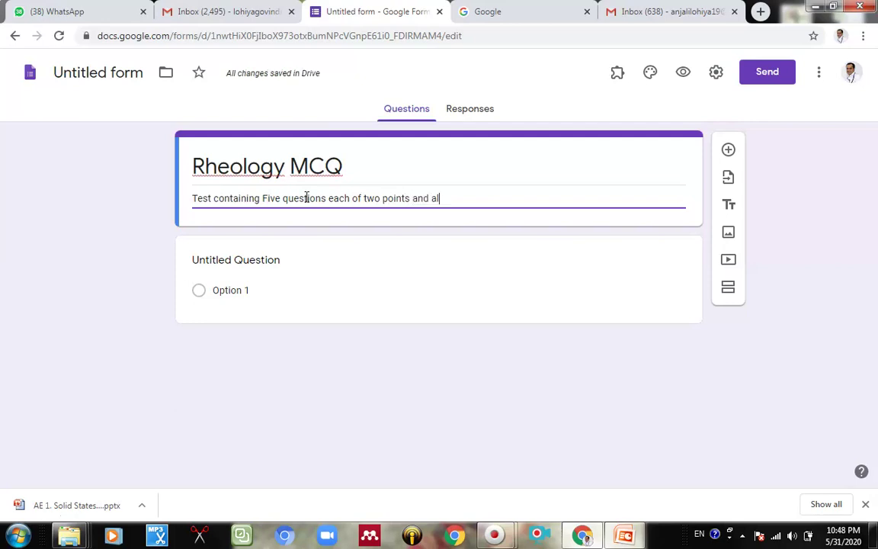
pyautogui.write('l are c')
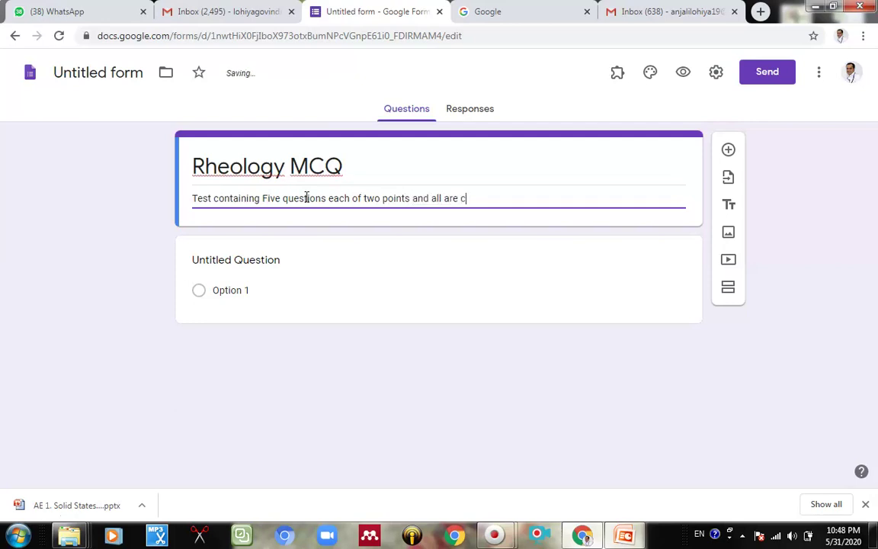
pyautogui.press('BackSpace')
pyautogui.write('mandatory to a')
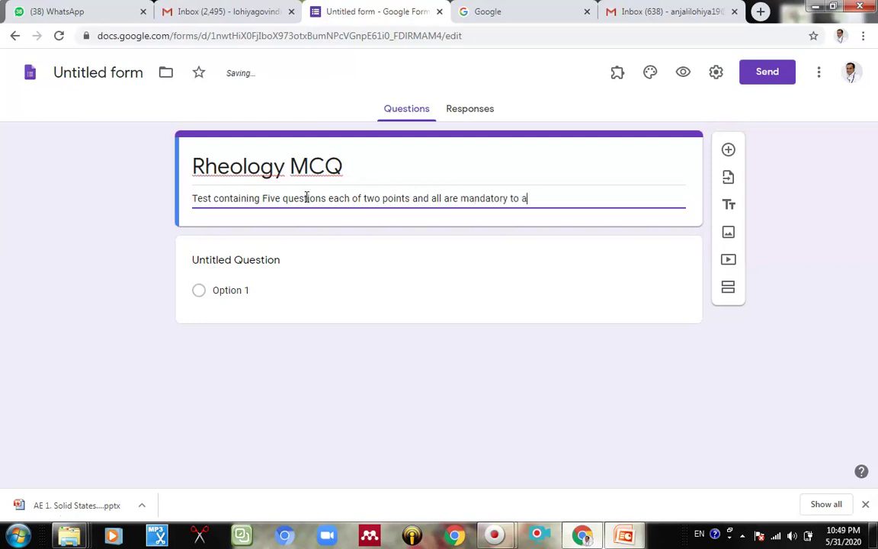
pyautogui.write('atend')
pyautogui.press('BackSpace')
pyautogui.press('BackSpace')
pyautogui.press('BackSpace')
pyautogui.press('BackSpace')
pyautogui.press('BackSpace')
pyautogui.write('ttend')
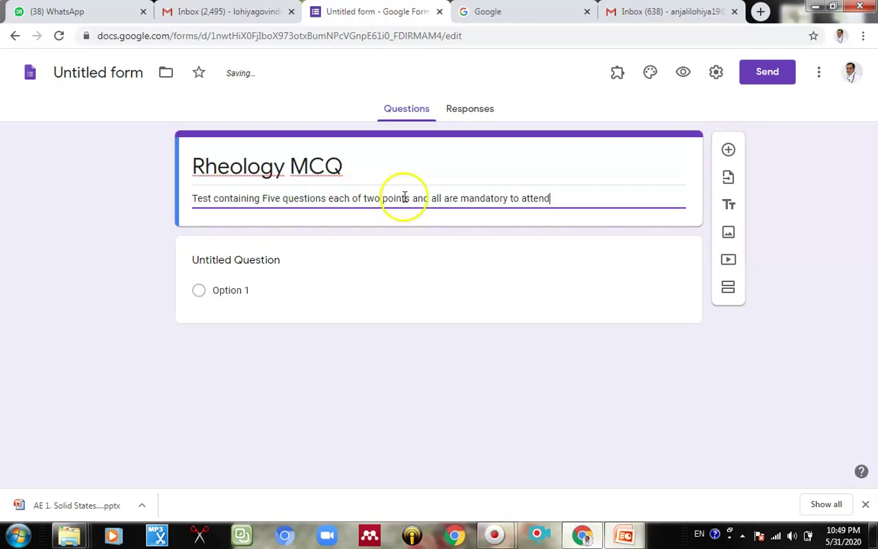
pyautogui.click(592, 214)
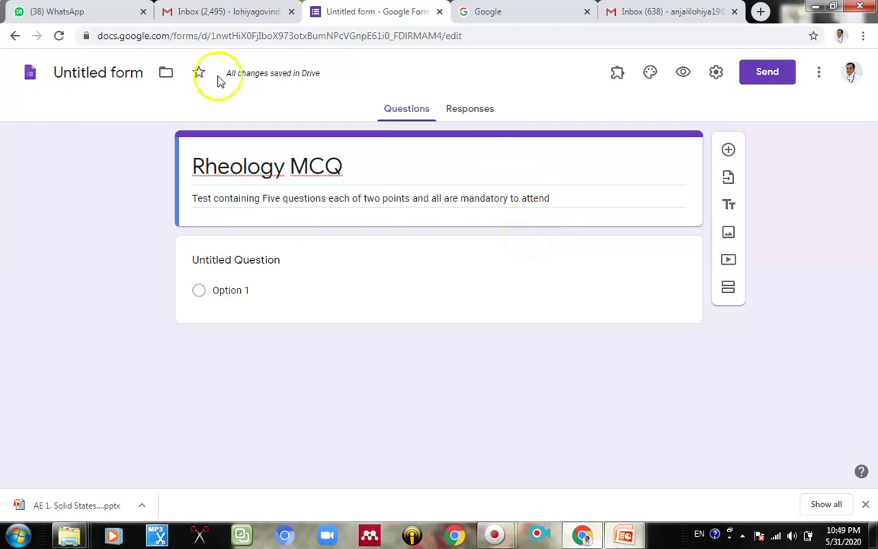
# Step: Give the form a green theme colour with a green background
pyautogui.click(652, 72)
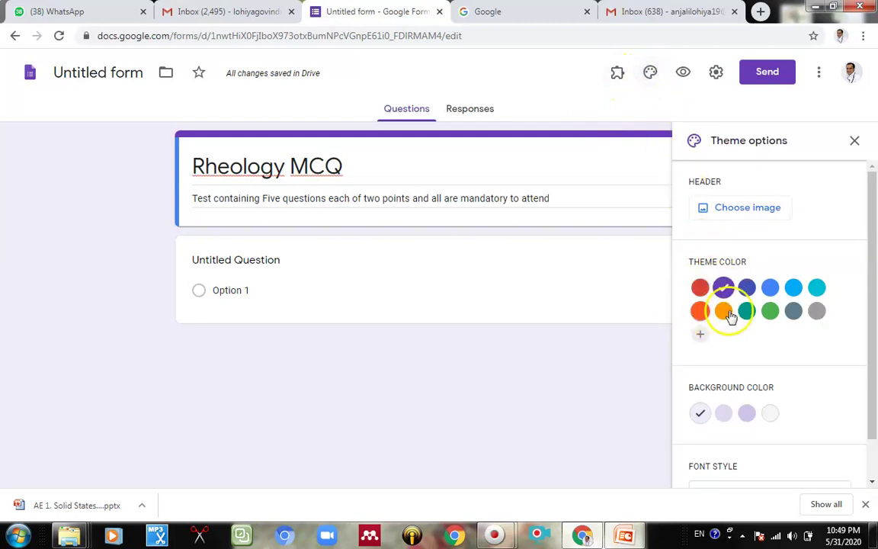
pyautogui.click(769, 310)
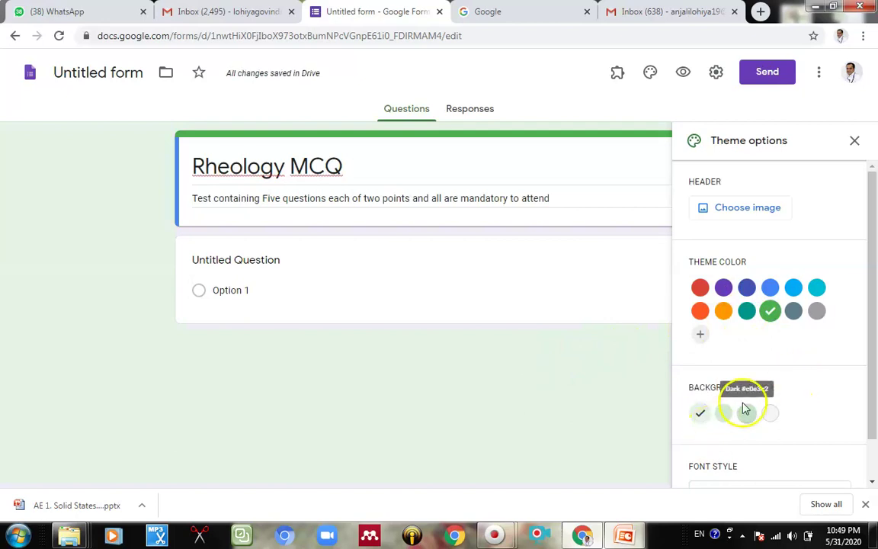
pyautogui.click(747, 413)
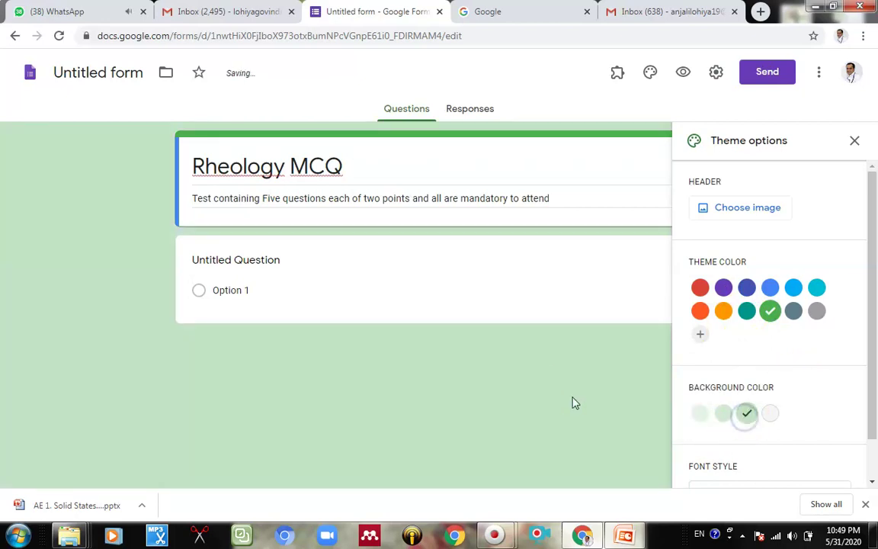
# Step: Try the Formal and Playful font styles, settle on Basic, and close the theme options
pyautogui.scroll(-1, 747, 432)
pyautogui.click(750, 447)
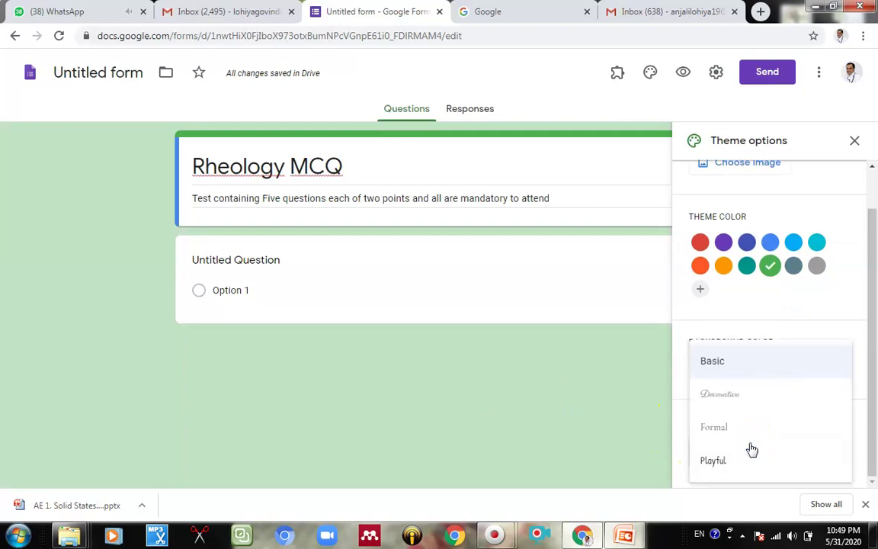
pyautogui.click(724, 429)
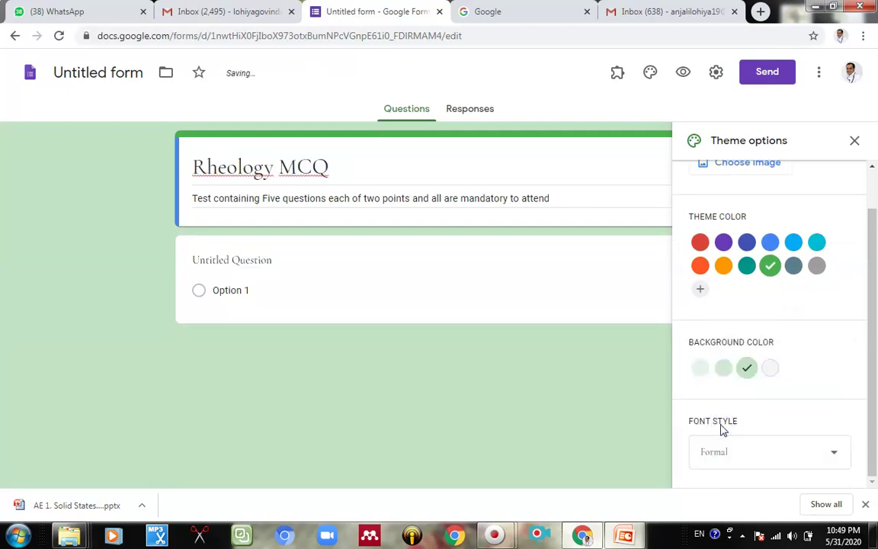
pyautogui.click(759, 453)
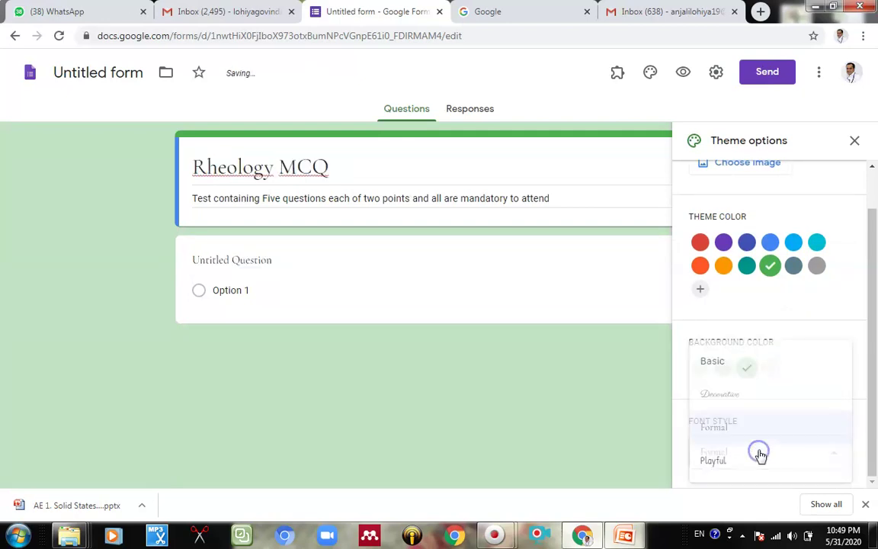
pyautogui.click(728, 369)
pyautogui.click(766, 449)
pyautogui.click(733, 461)
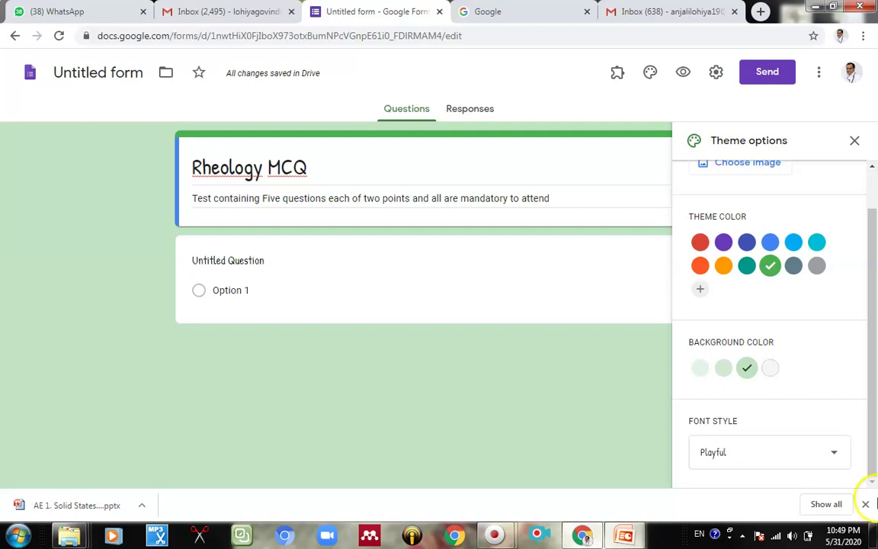
pyautogui.click(776, 460)
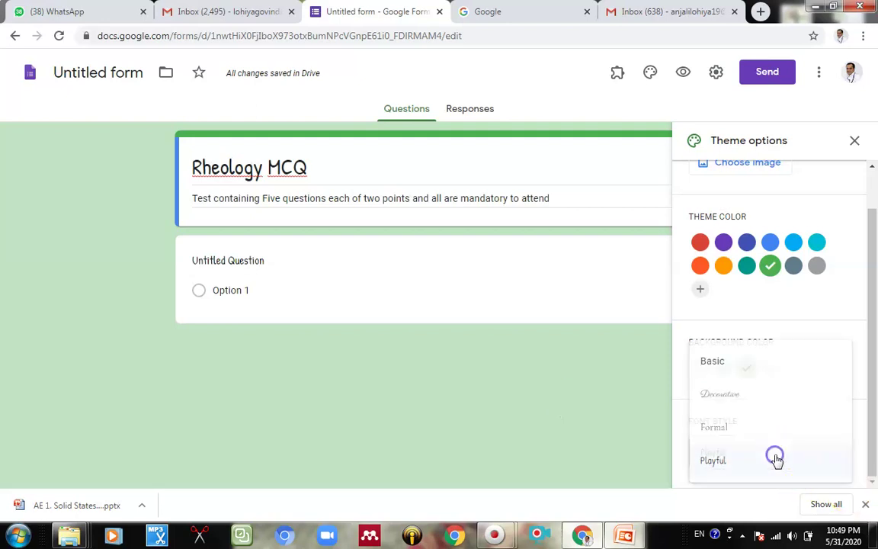
pyautogui.click(745, 363)
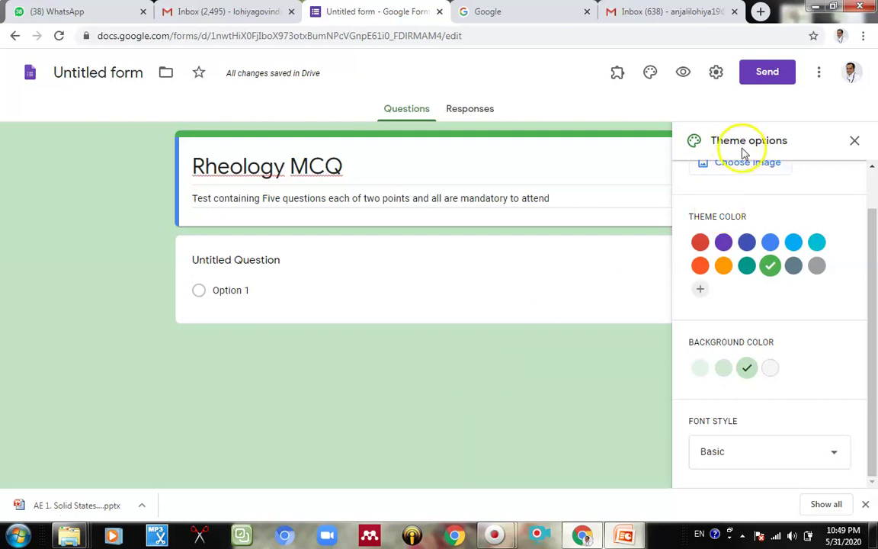
pyautogui.click(854, 142)
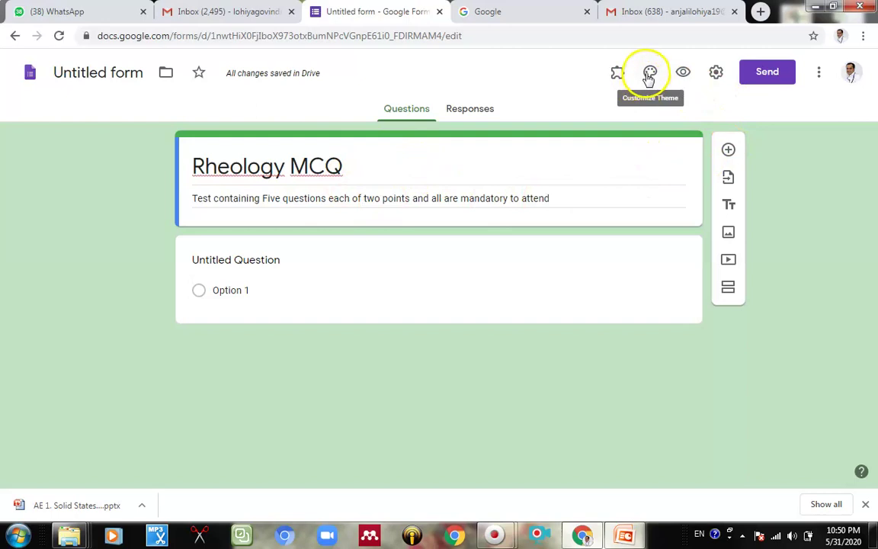
# Step: Insert the colourful candy image from the theme gallery as the form's header
pyautogui.click(648, 76)
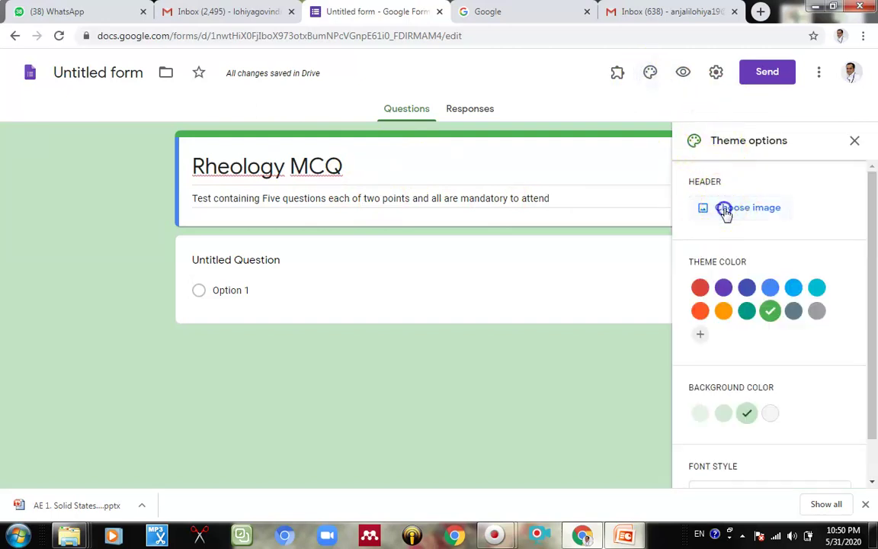
pyautogui.click(725, 212)
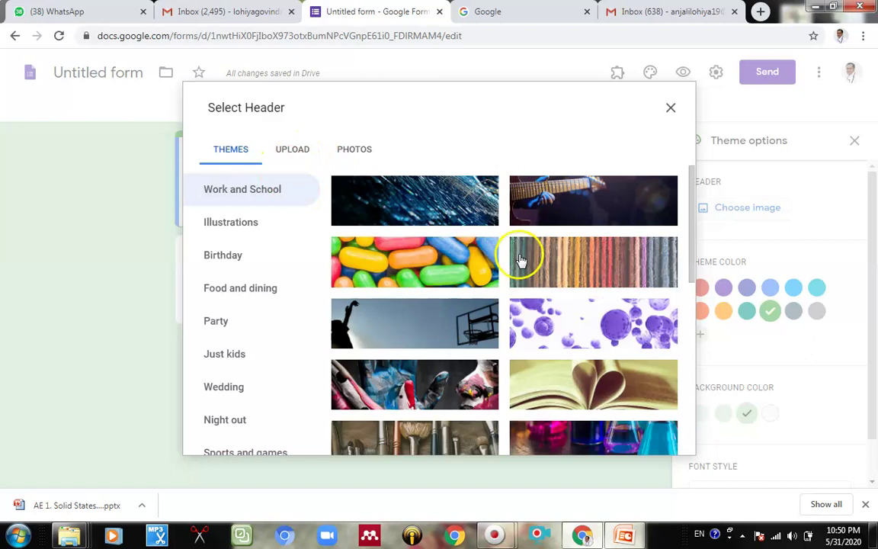
pyautogui.click(421, 279)
pyautogui.click(660, 442)
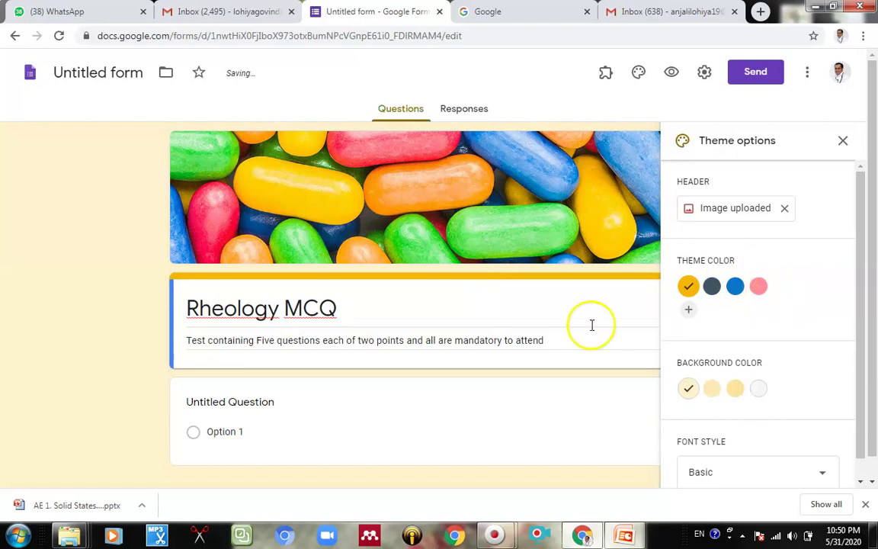
# Step: Upload the campus photo from the desktop as the header, shifting the crop slightly lower
pyautogui.click(739, 208)
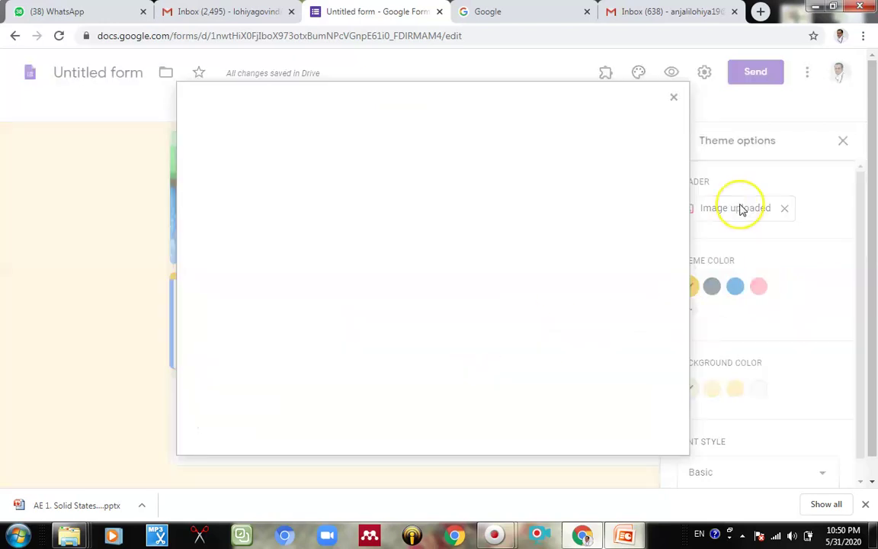
pyautogui.click(296, 153)
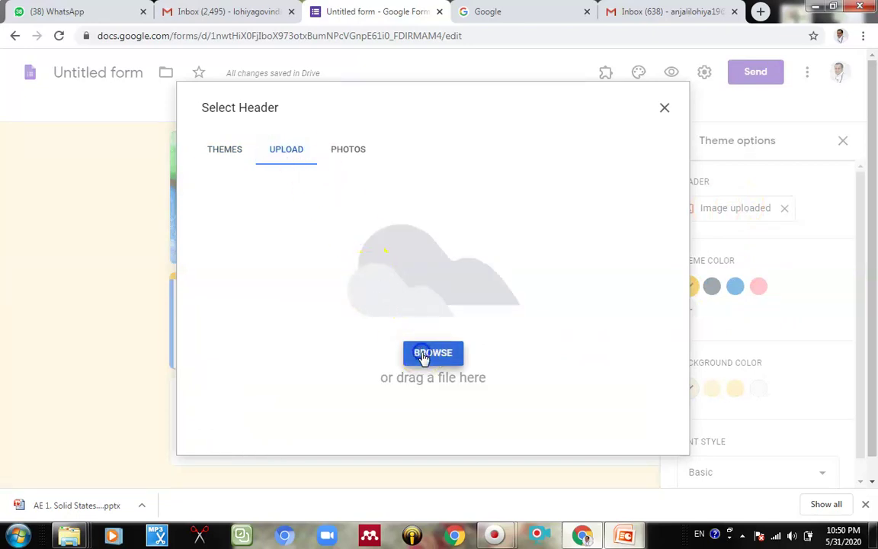
pyautogui.click(424, 357)
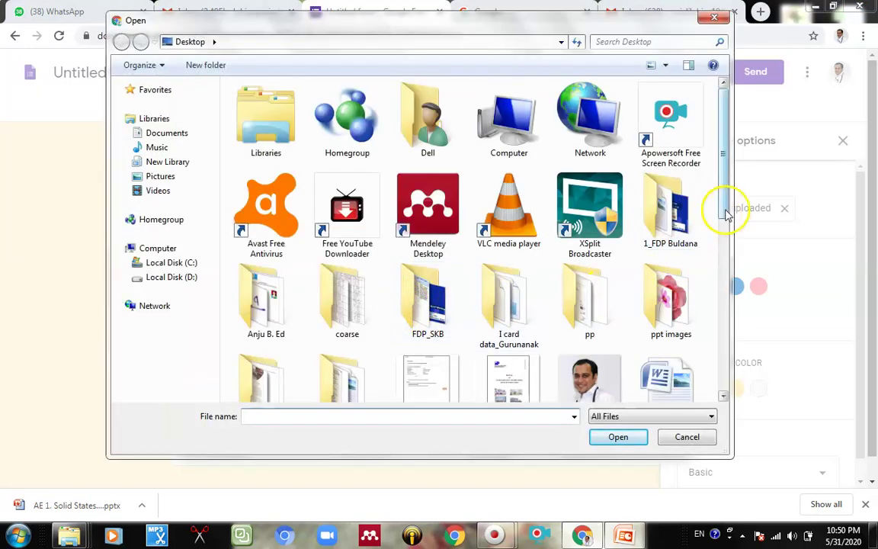
pyautogui.moveTo(725, 210); pyautogui.dragTo(719, 402)
pyautogui.doubleClick(263, 385)
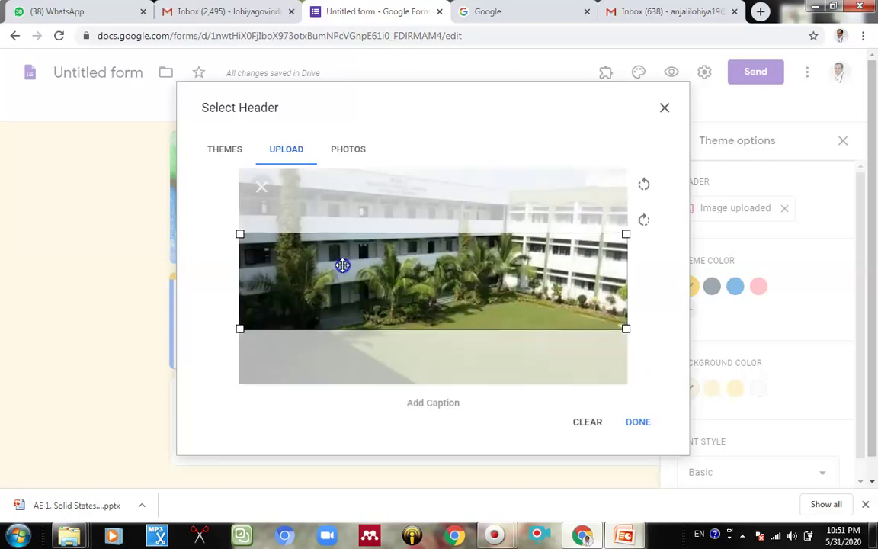
pyautogui.moveTo(384, 233)
pyautogui.mouseDown()
pyautogui.moveTo(386, 210)
pyautogui.moveTo(386, 243)
pyautogui.mouseUp()
pyautogui.click(639, 423)
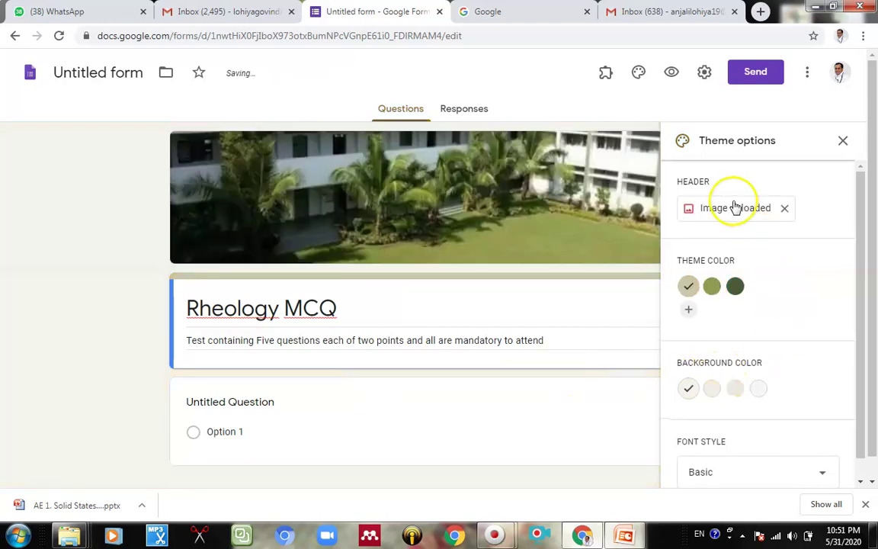
# Step: Pick the green, then the dark olive theme swatch, and close the theme panel
pyautogui.click(703, 81)
pyautogui.click(680, 97)
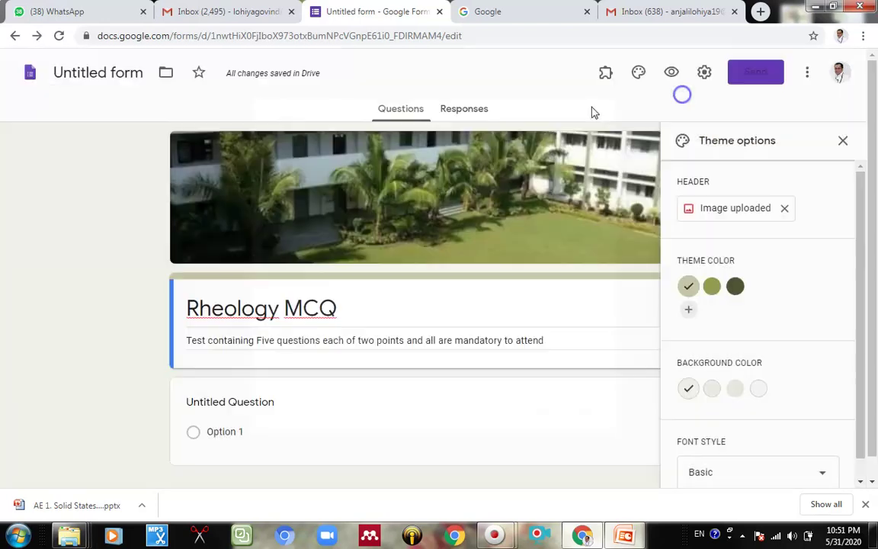
pyautogui.click(639, 72)
pyautogui.click(640, 73)
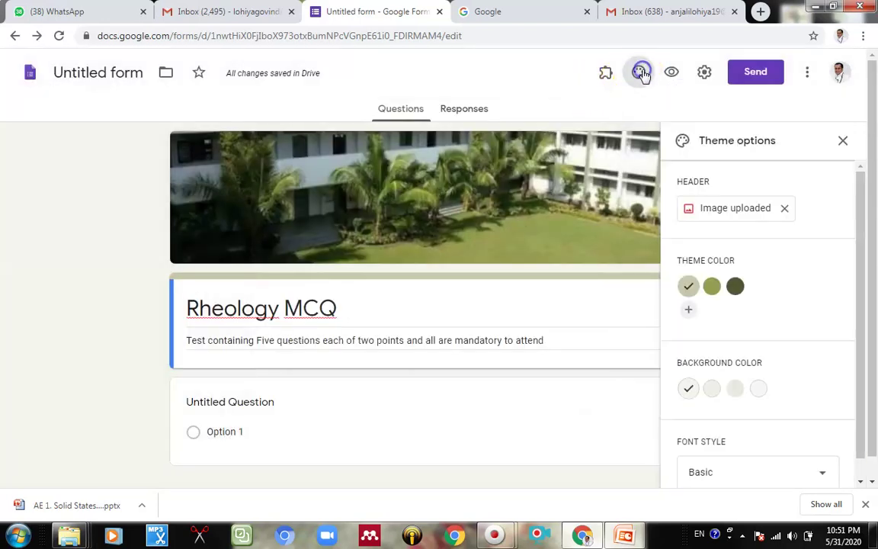
pyautogui.click(712, 286)
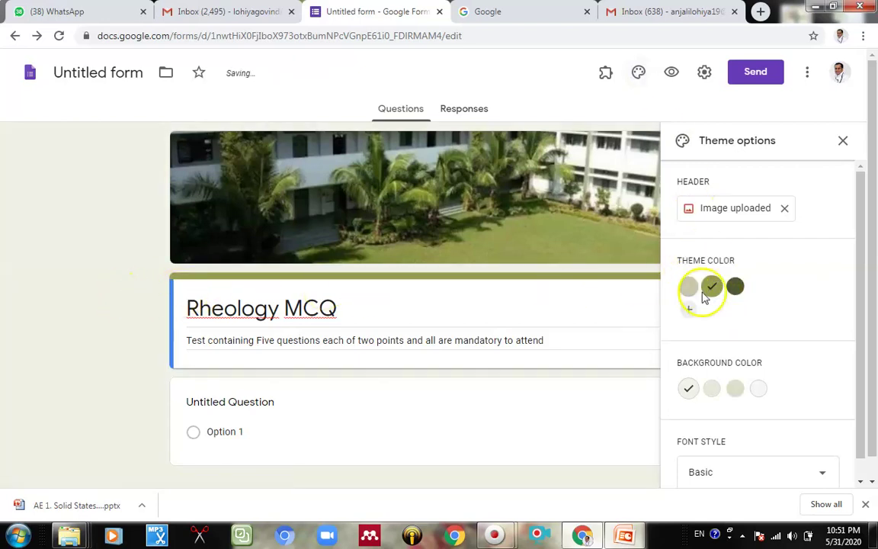
pyautogui.click(737, 289)
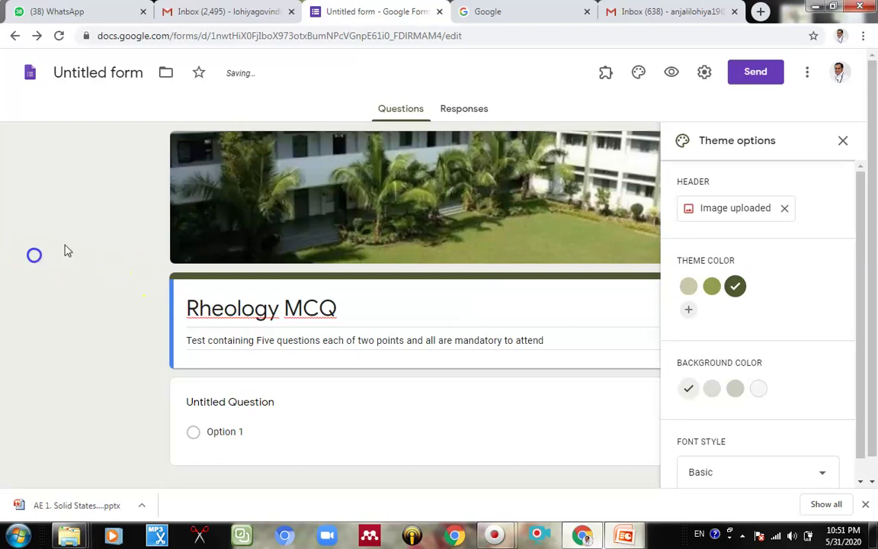
pyautogui.click(640, 74)
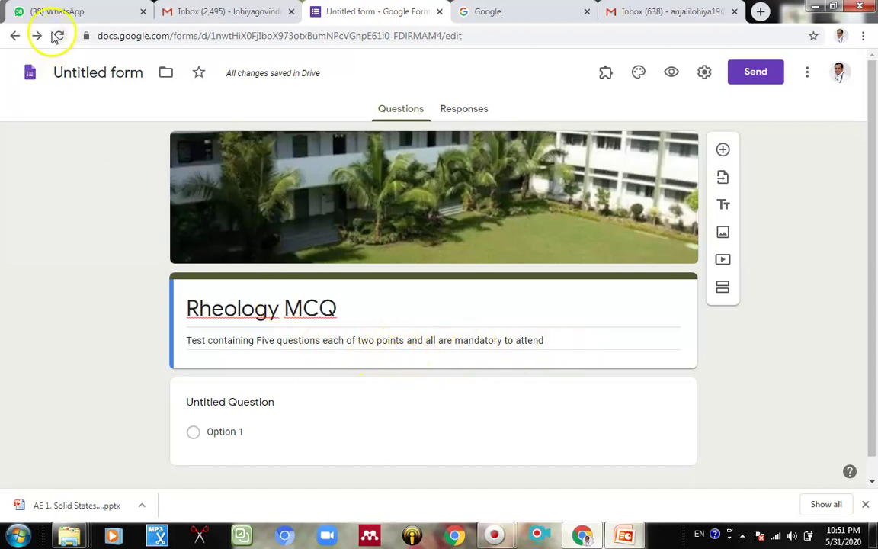
# Step: Commit 'Rheology MCQ' as the form's document name and scroll down to the form body
pyautogui.click(55, 71)
pyautogui.click(59, 107)
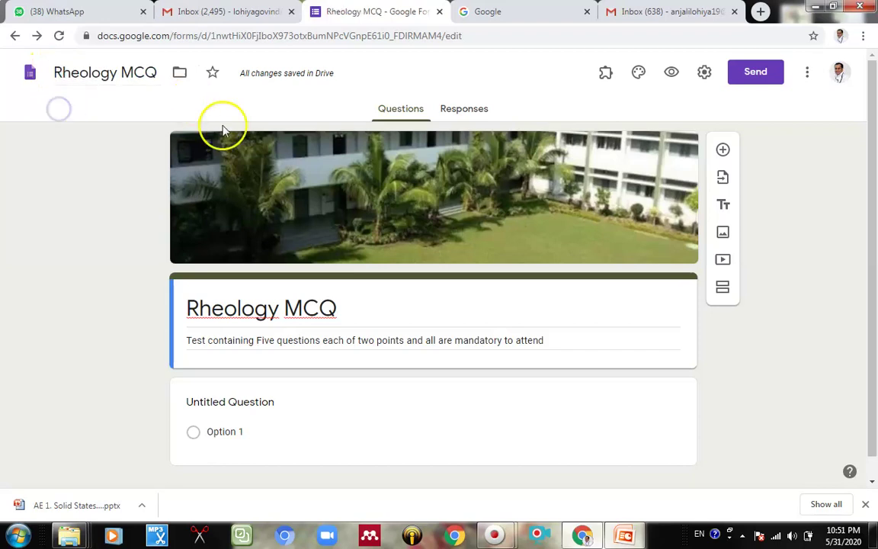
pyautogui.click(84, 72)
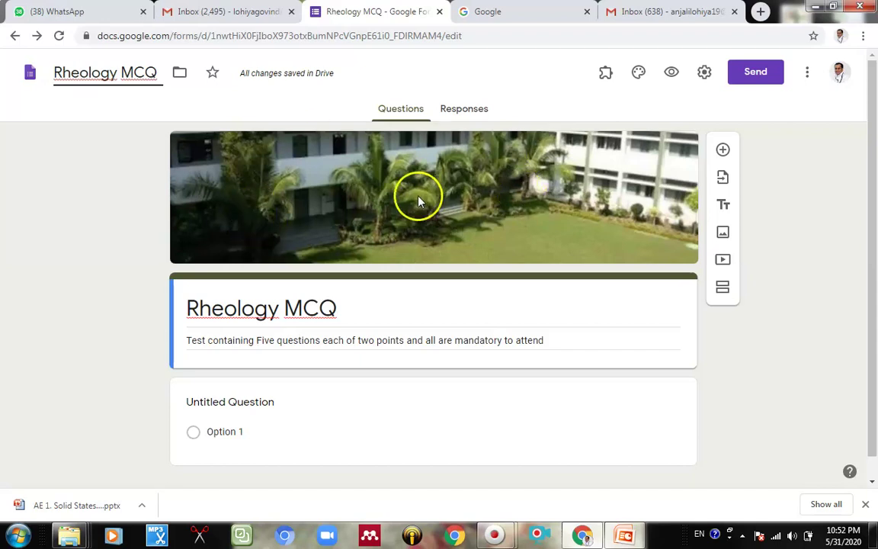
pyautogui.scroll(-1, 418, 217)
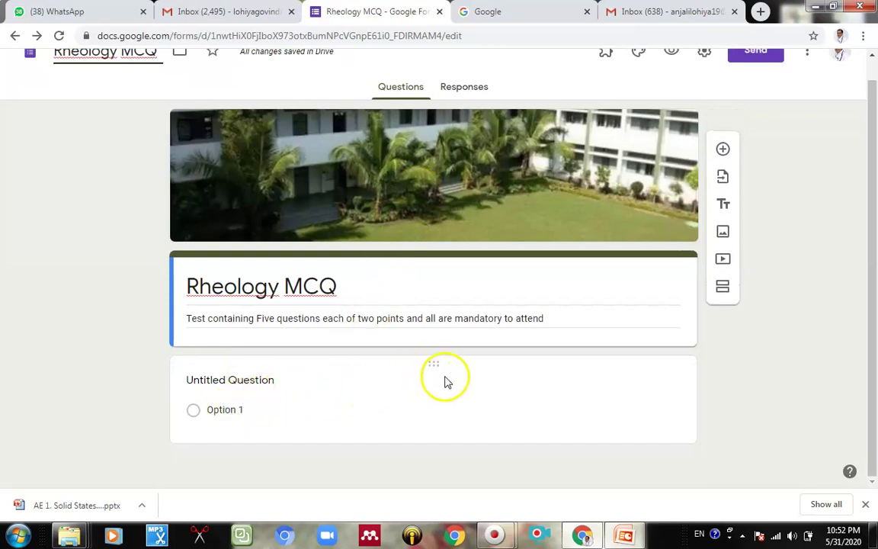
# Step: Add a new question and make it a Short answer type
pyautogui.click(721, 147)
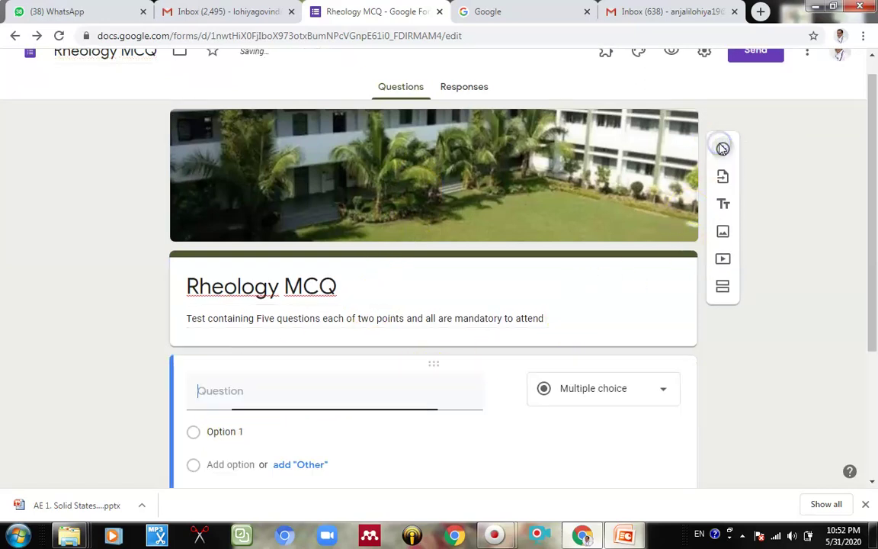
pyautogui.click(591, 401)
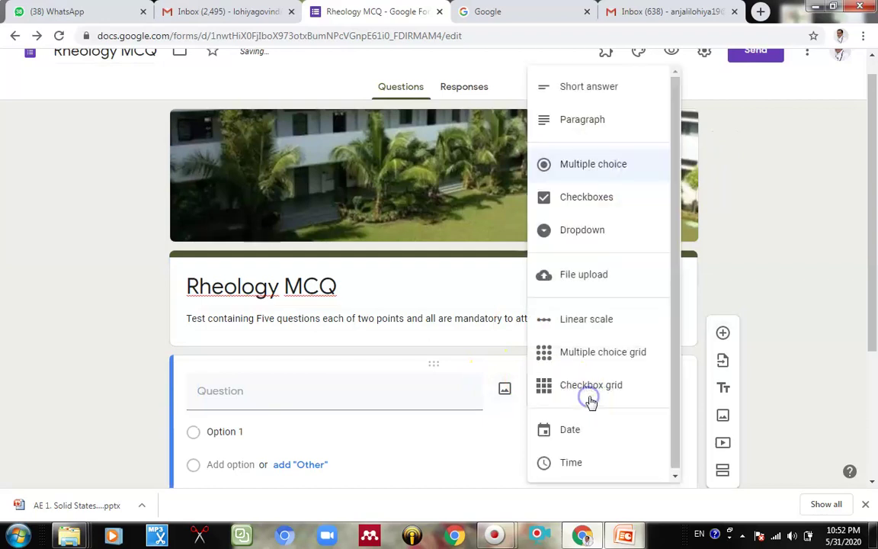
pyautogui.click(597, 90)
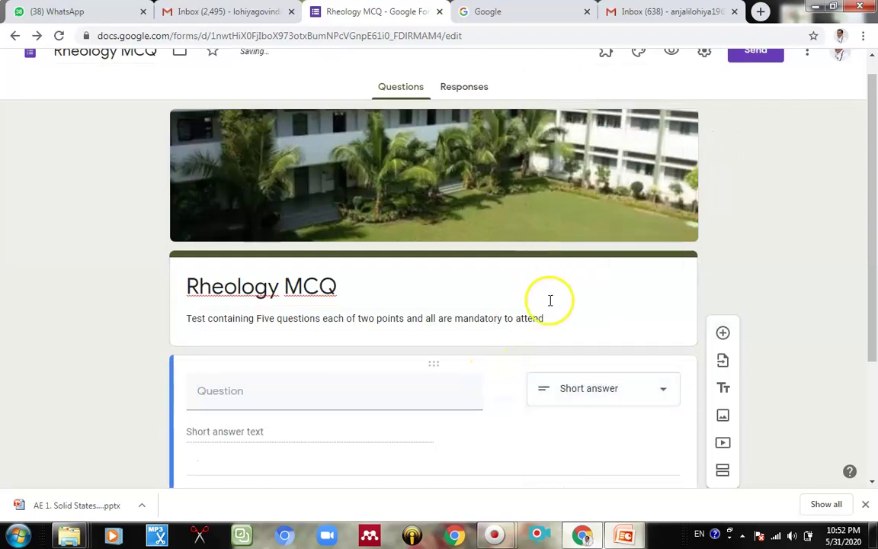
pyautogui.scroll(-1, 564, 366)
# Step: Title the question 'Name (First name-Middle name -surname)' and make it required
pyautogui.click(318, 334)
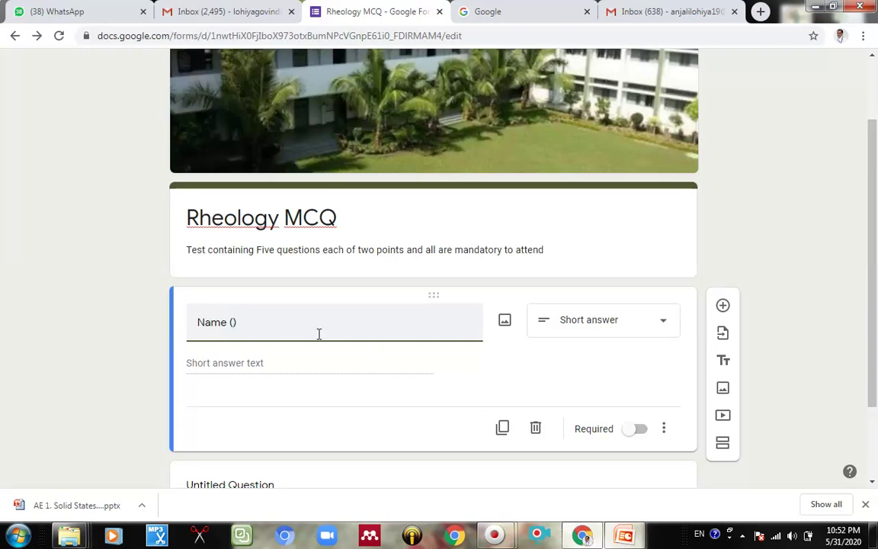
pyautogui.write('First name-Middle ')
pyautogui.write('m')
pyautogui.write('a')
pyautogui.press('BackSpace')
pyautogui.press('BackSpace')
pyautogui.write('name a')
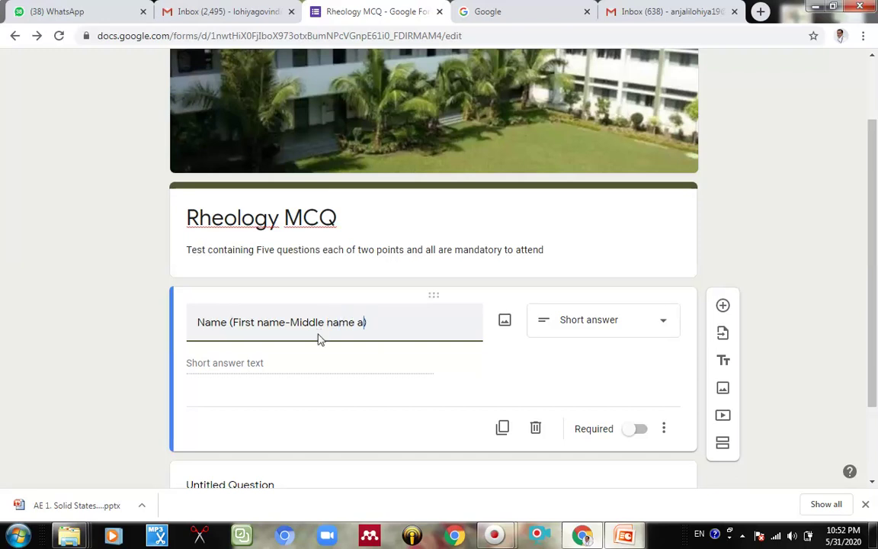
pyautogui.press('BackSpace')
pyautogui.write('-surname')
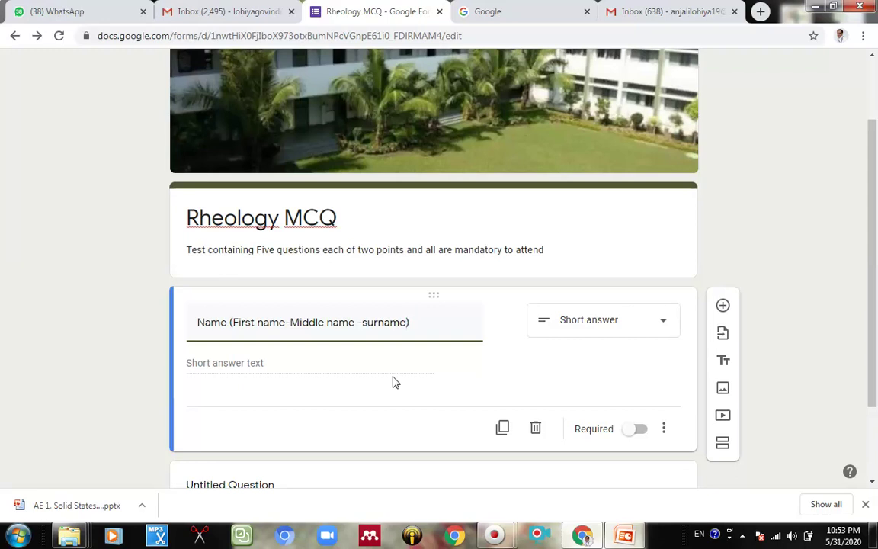
pyautogui.click(812, 339)
pyautogui.click(824, 303)
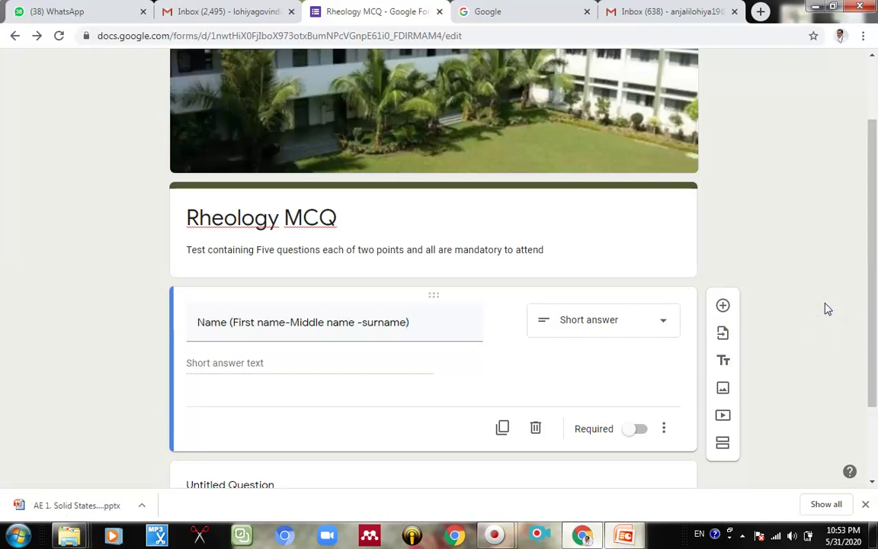
pyautogui.click(642, 434)
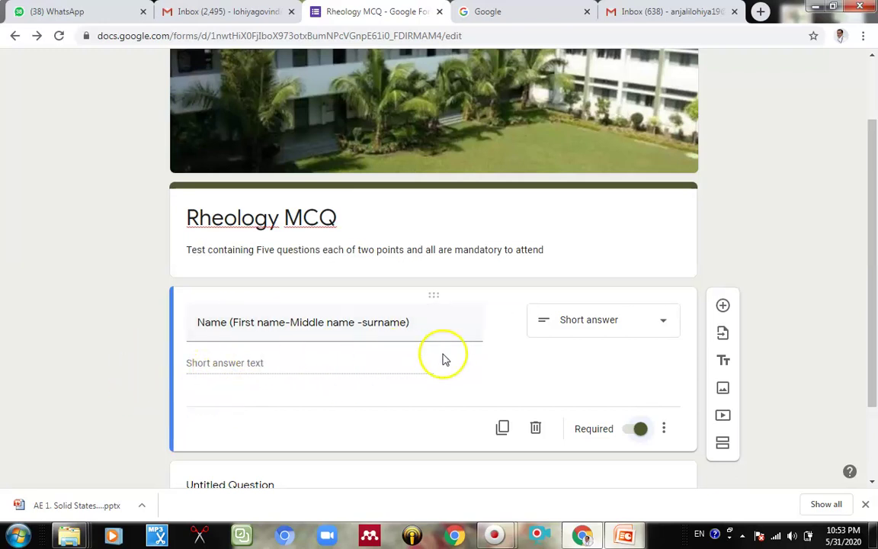
pyautogui.scroll(2, 717, 176)
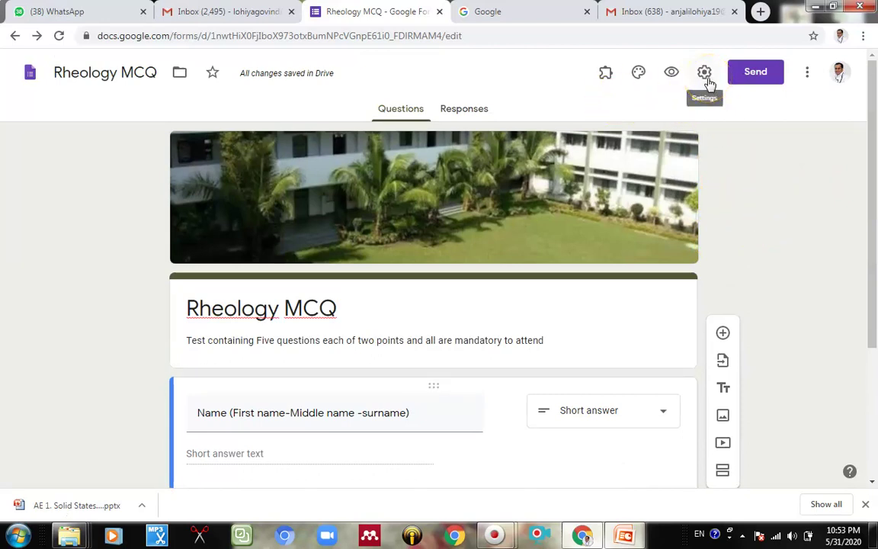
# Step: In Settings, collect email addresses and send response receipts if the respondent requests it
pyautogui.click(702, 79)
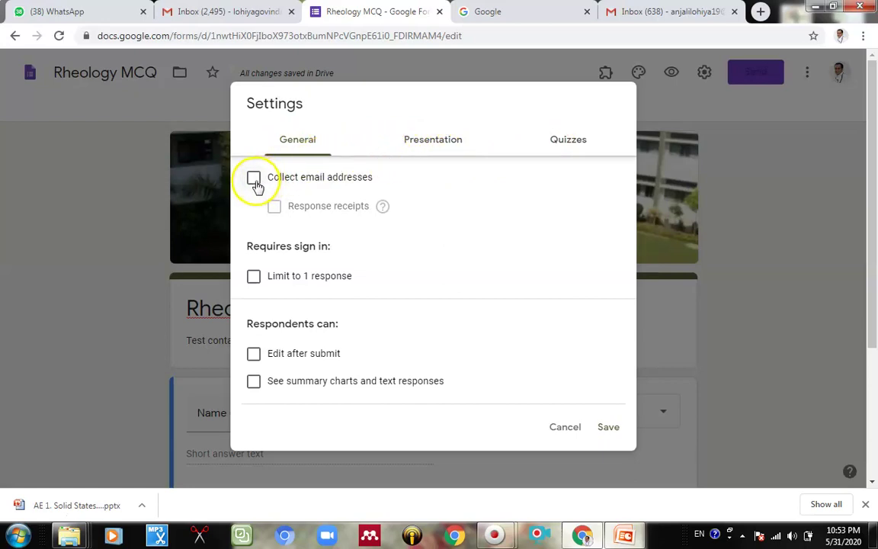
pyautogui.click(255, 182)
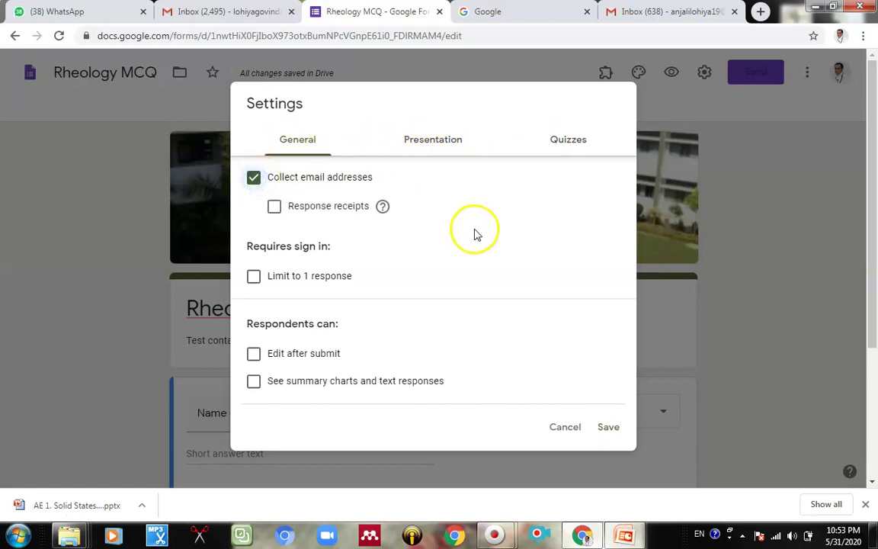
pyautogui.click(276, 208)
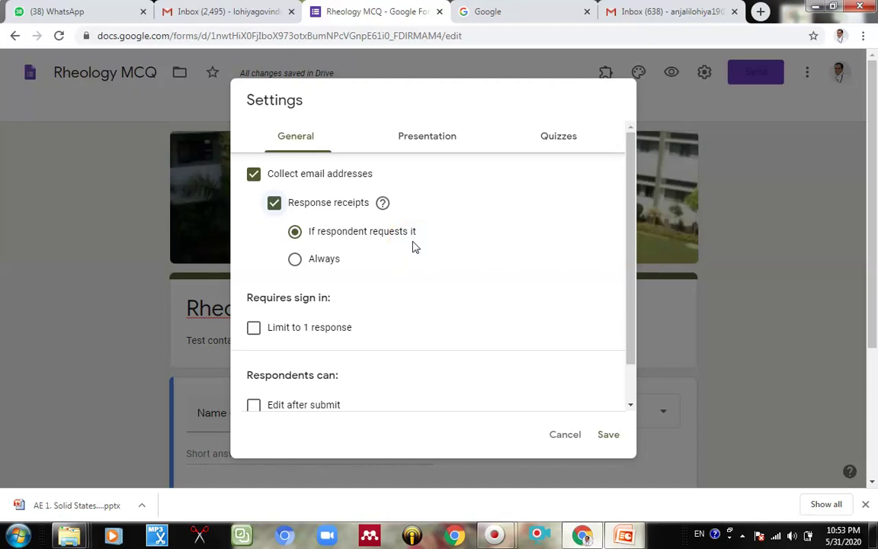
pyautogui.click(411, 254)
pyautogui.scroll(-1, 416, 308)
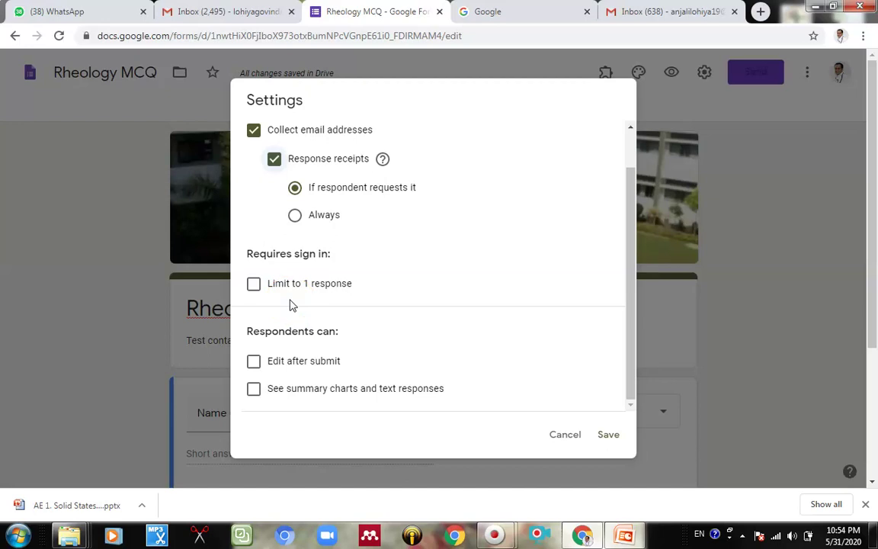
# Step: Limit each respondent to 1 response and let respondents see summary charts and text responses
pyautogui.click(254, 284)
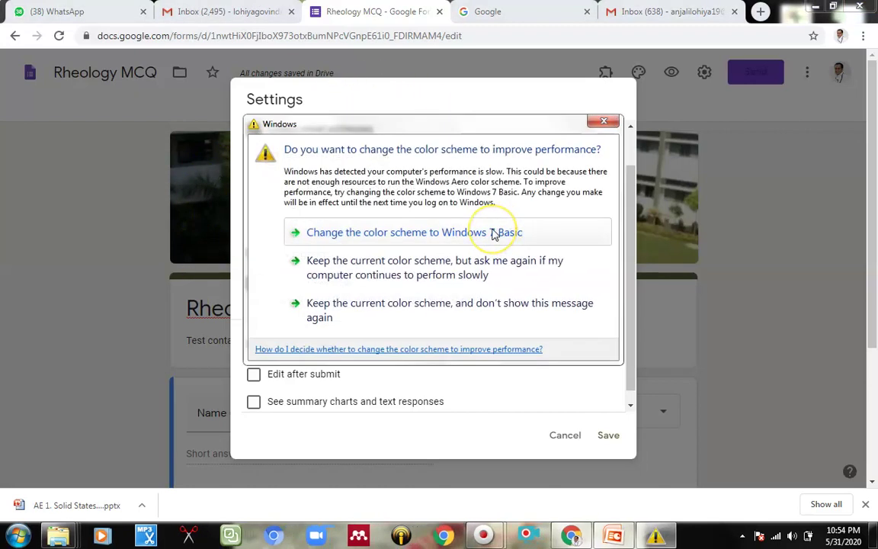
pyautogui.click(602, 124)
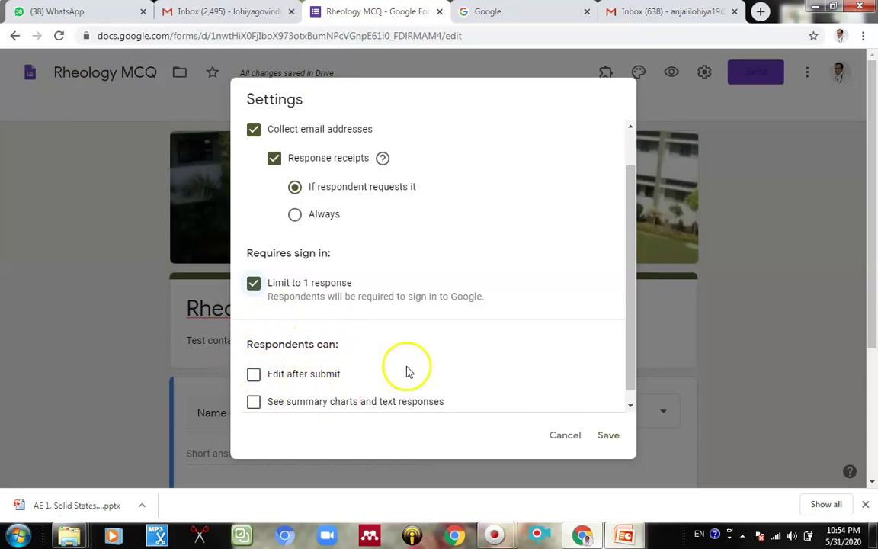
pyautogui.scroll(-3, 406, 371)
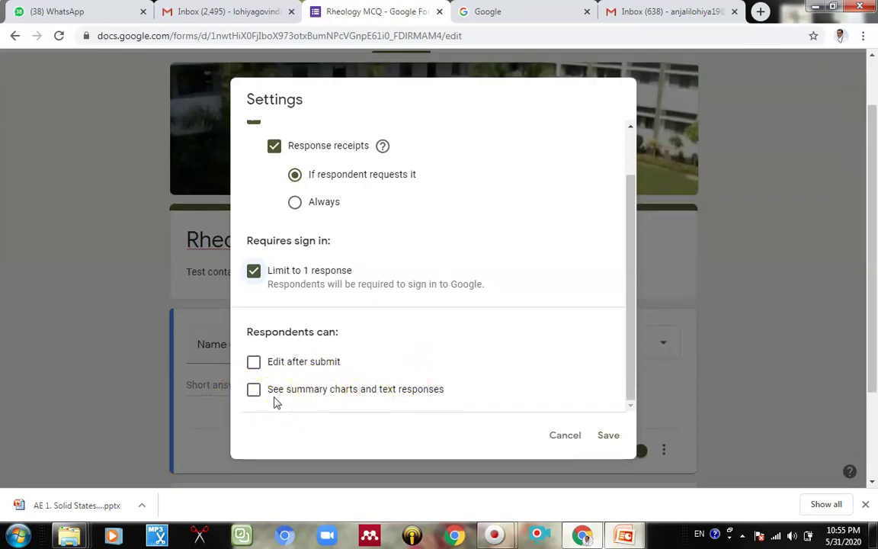
pyautogui.click(253, 390)
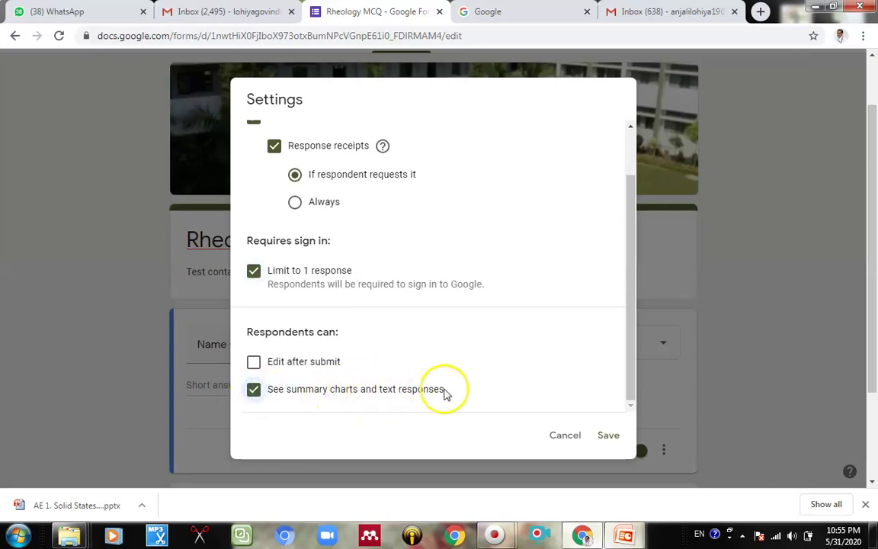
pyautogui.scroll(2, 450, 392)
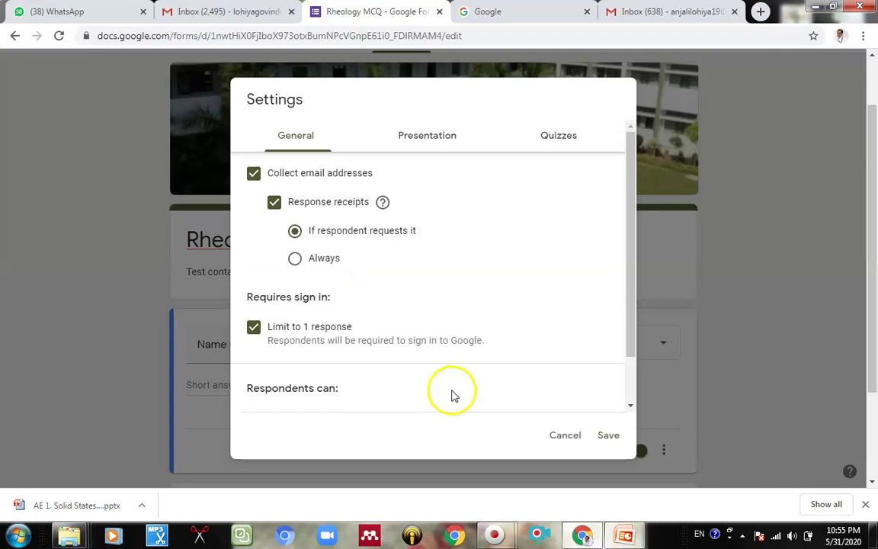
pyautogui.scroll(1, 451, 394)
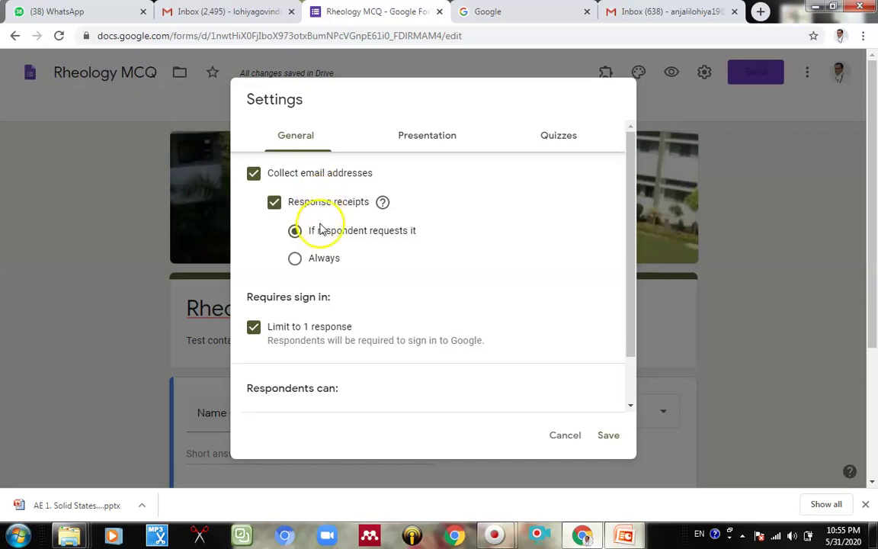
pyautogui.scroll(-2, 346, 242)
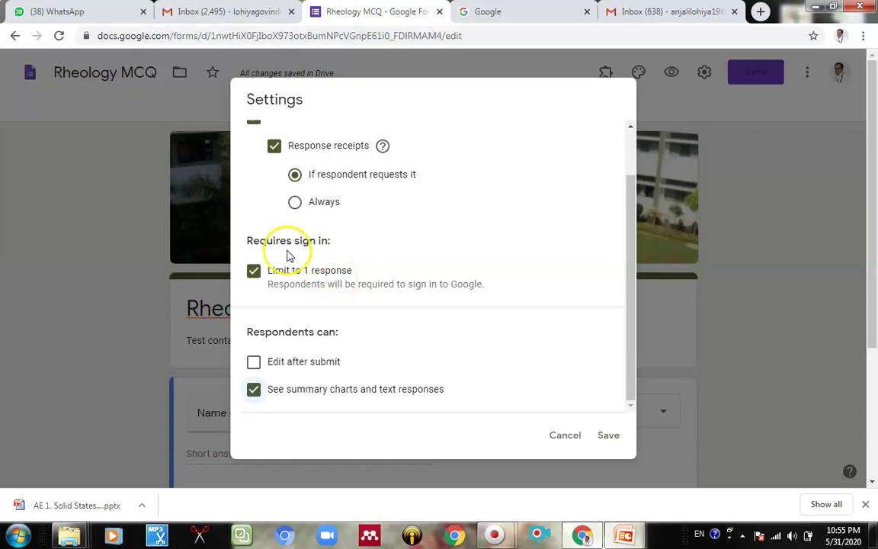
pyautogui.scroll(1, 424, 258)
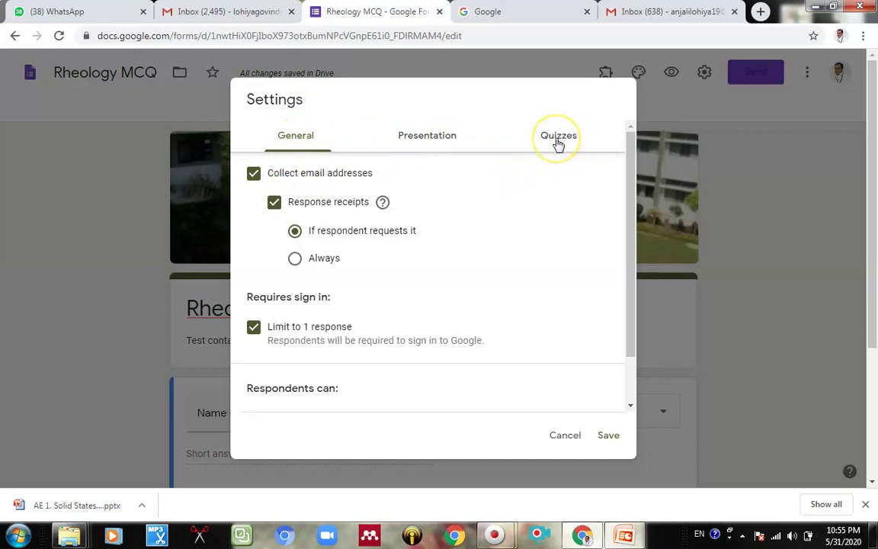
# Step: Switch on 'Make this a quiz' in the Quizzes settings, with grades released immediately, and save
pyautogui.click(558, 140)
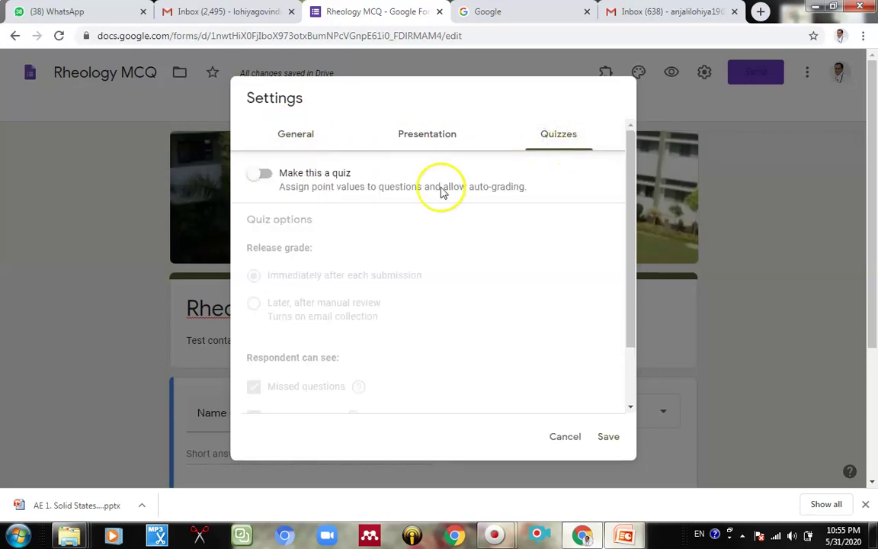
pyautogui.click(267, 175)
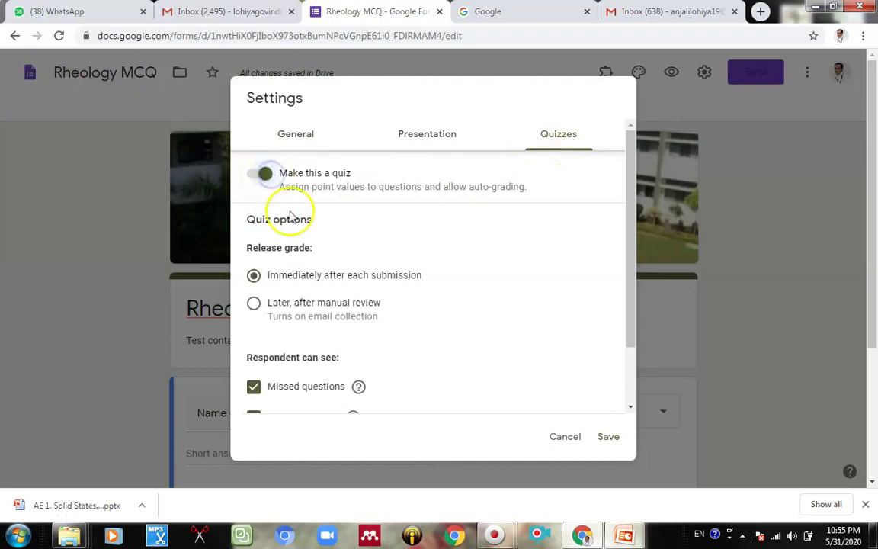
pyautogui.scroll(-2, 457, 268)
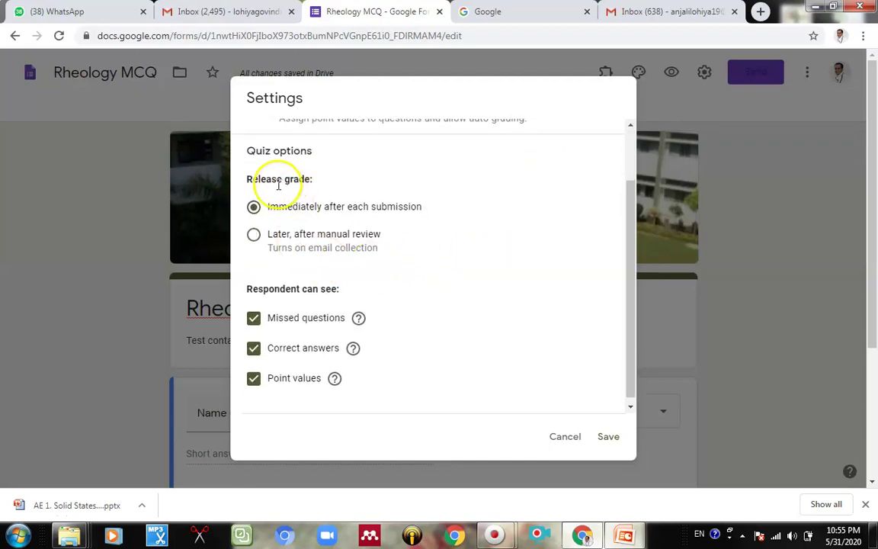
pyautogui.scroll(2, 396, 210)
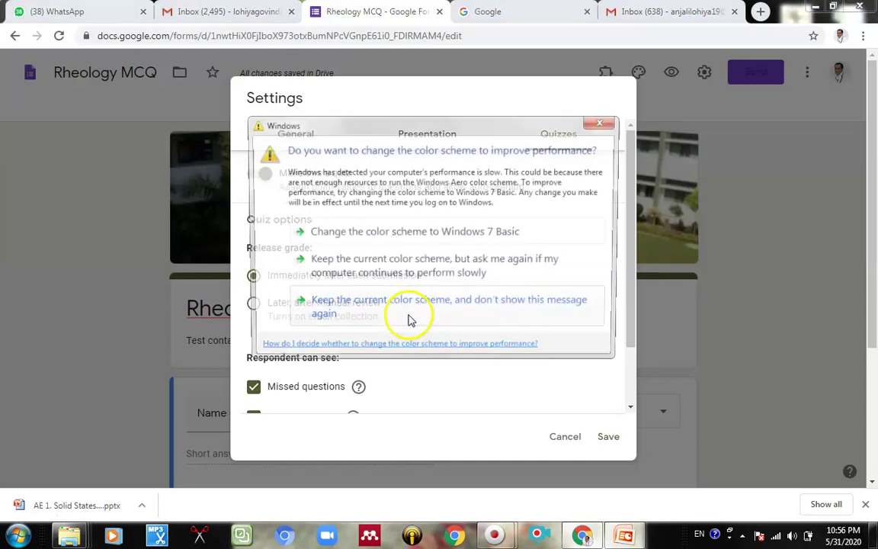
pyautogui.click(610, 124)
pyautogui.scroll(-2, 335, 286)
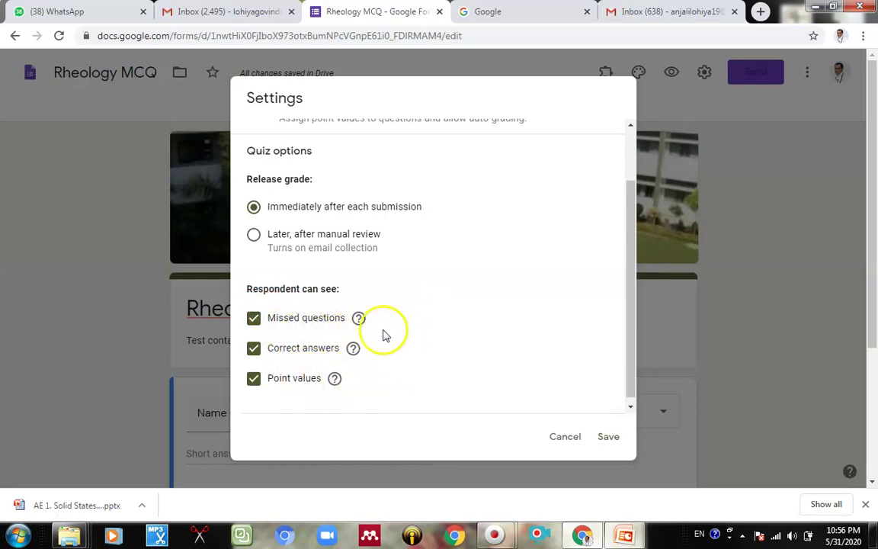
pyautogui.click(609, 437)
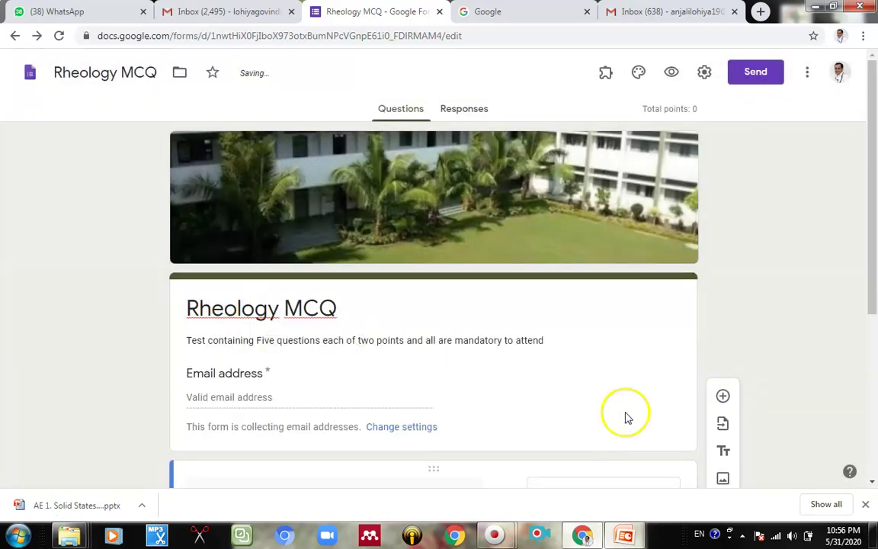
# Step: Select the Untitled Question card in the form
pyautogui.scroll(-3, 632, 398)
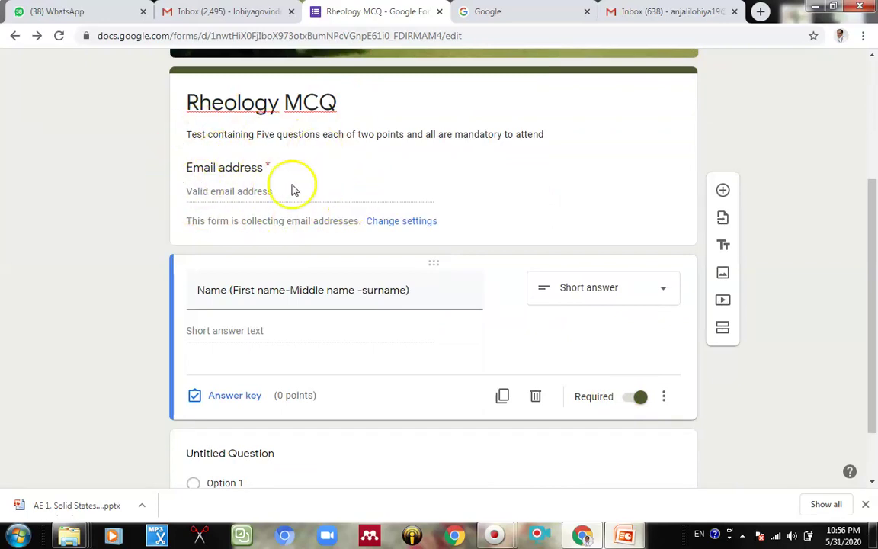
pyautogui.scroll(-1, 417, 252)
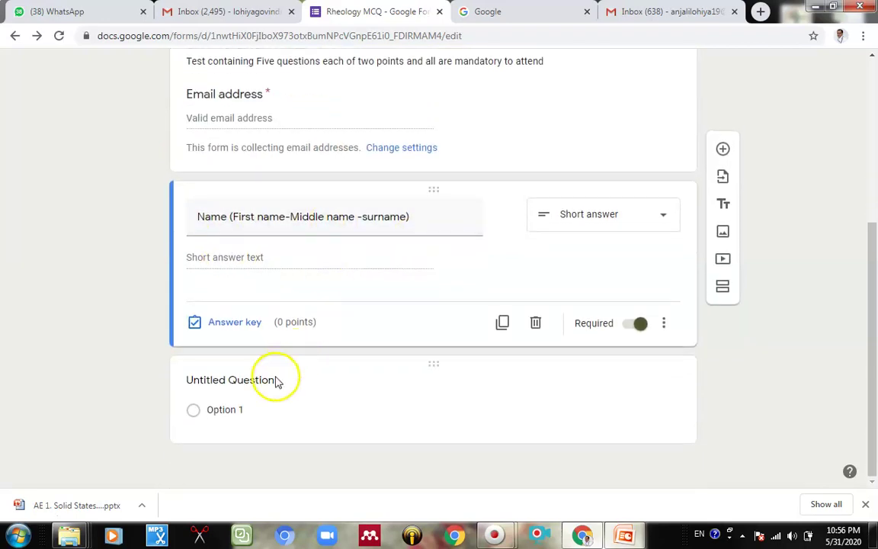
pyautogui.click(253, 378)
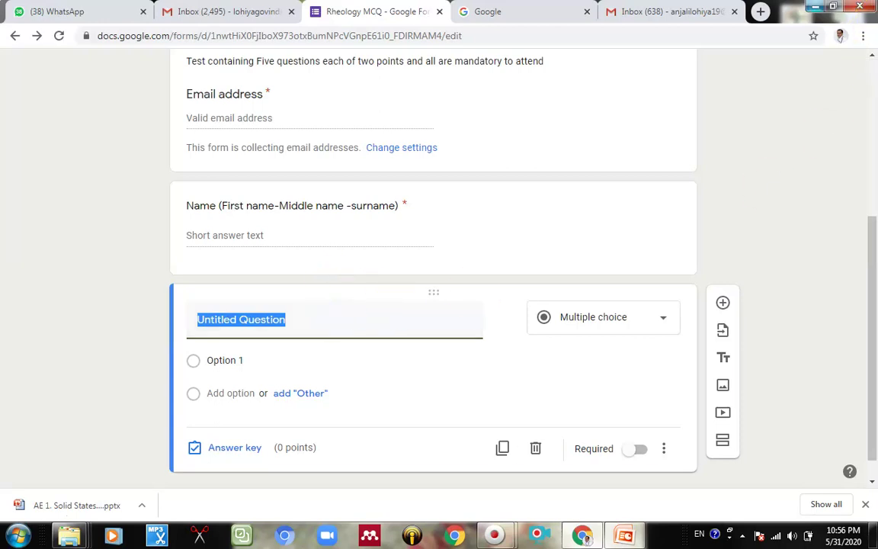
# Step: Open 'Sample questions' full-screen in Notepad and select question 1's text
pyautogui.click(816, 6)
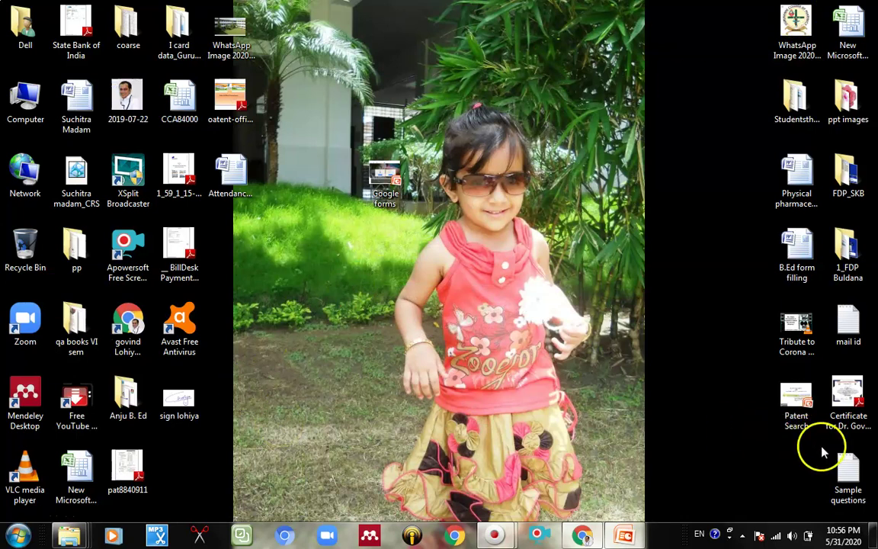
pyautogui.doubleClick(835, 465)
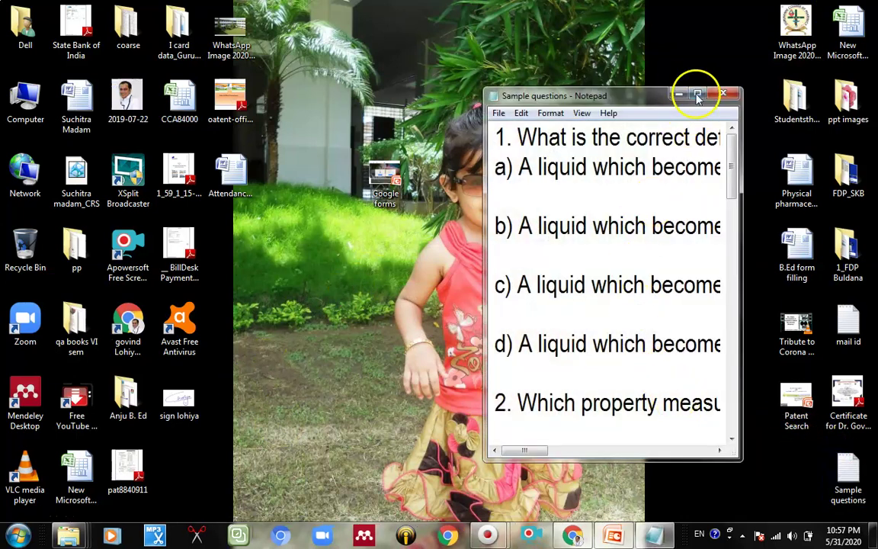
pyautogui.click(697, 95)
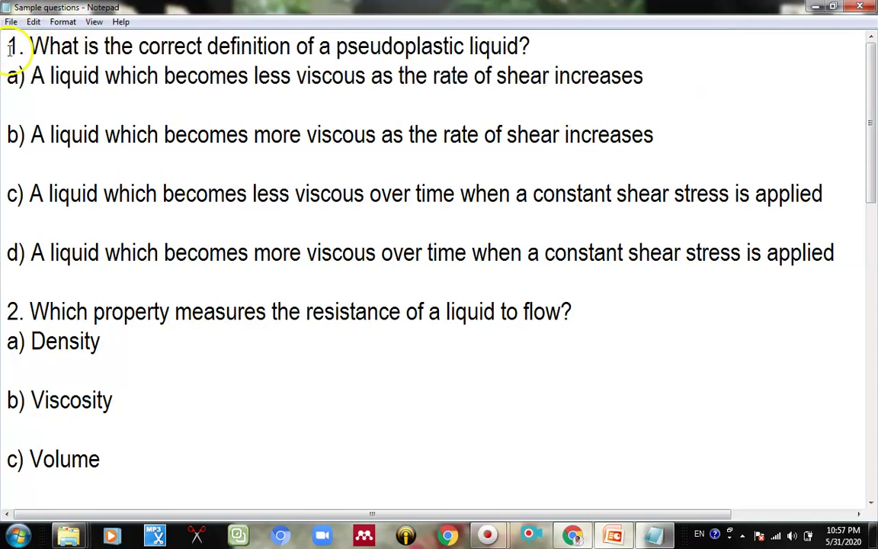
pyautogui.moveTo(7, 49); pyautogui.dragTo(547, 55)
pyautogui.hotkey('ctrl', 'c')
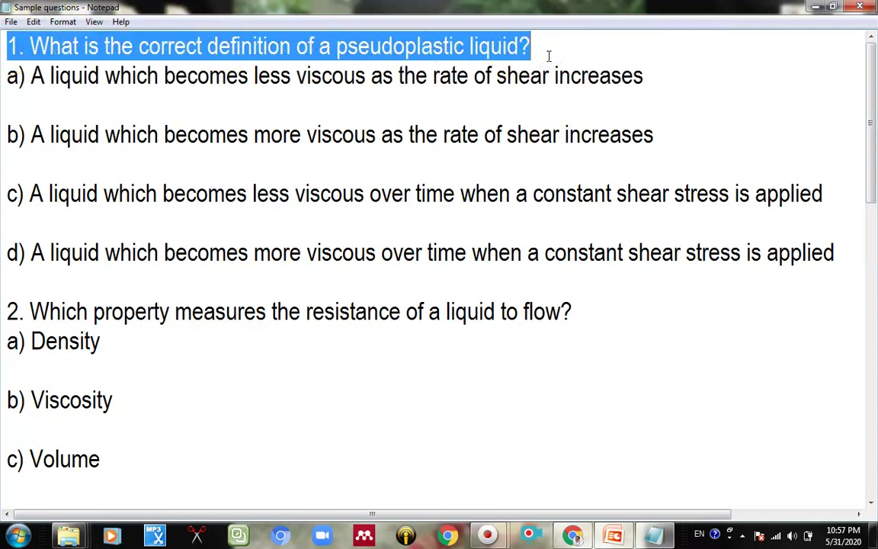
# Step: Paste '1. What is the correct definition of a pseudoplastic liquid?' as the title, keeping Multiple choice
pyautogui.click(542, 512)
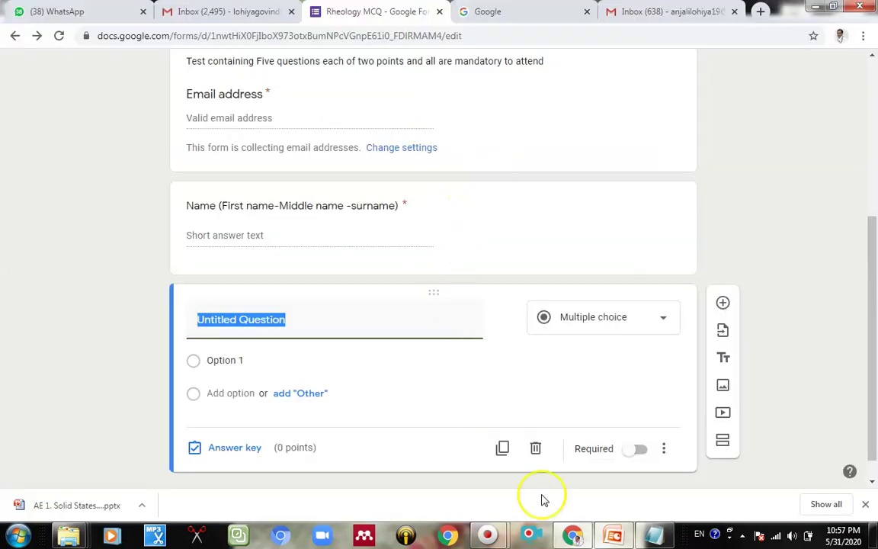
pyautogui.hotkey('ctrl', 'v')
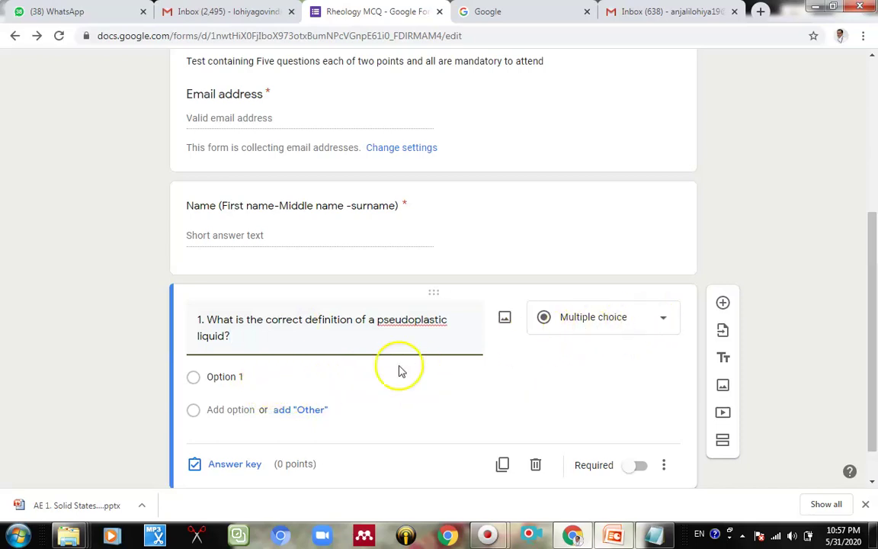
pyautogui.click(652, 321)
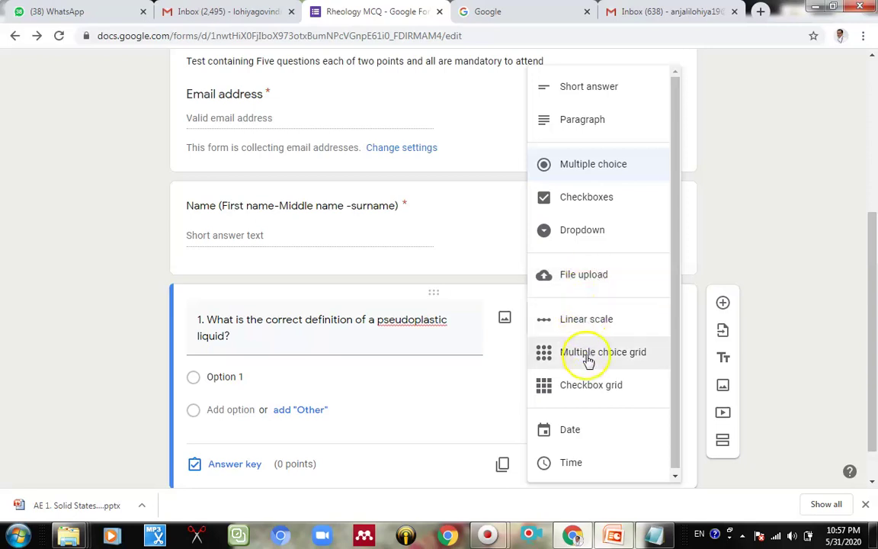
pyautogui.click(860, 216)
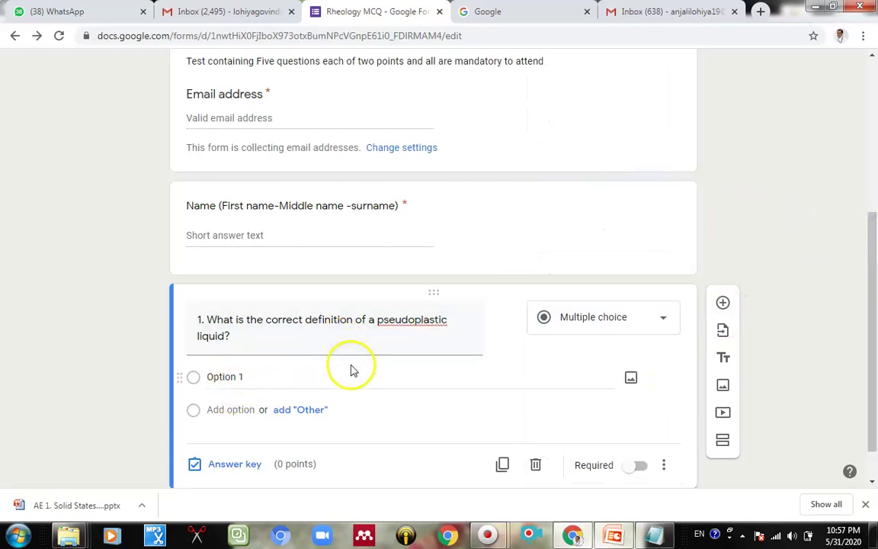
pyautogui.scroll(-1, 327, 373)
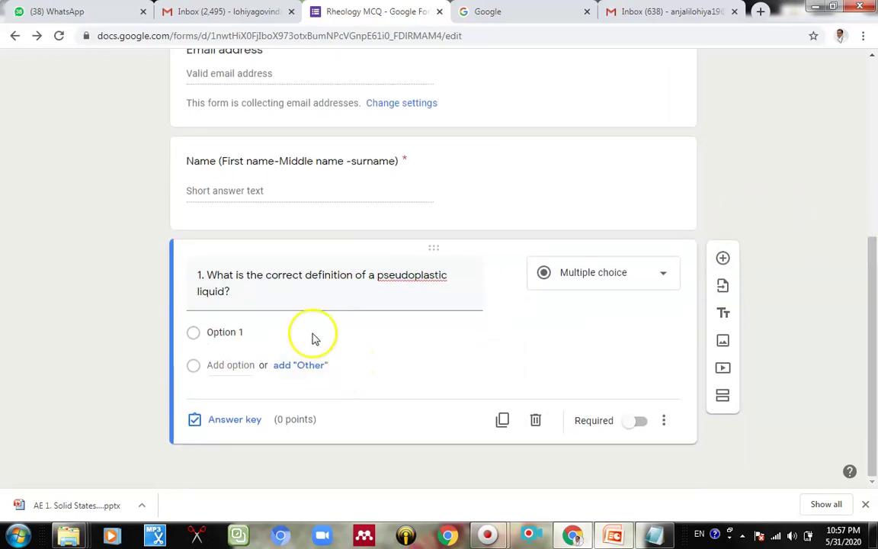
# Step: Copy answers a) and b) from Sample questions into question 1's first two options
pyautogui.hotkey('alt', 'Tab')
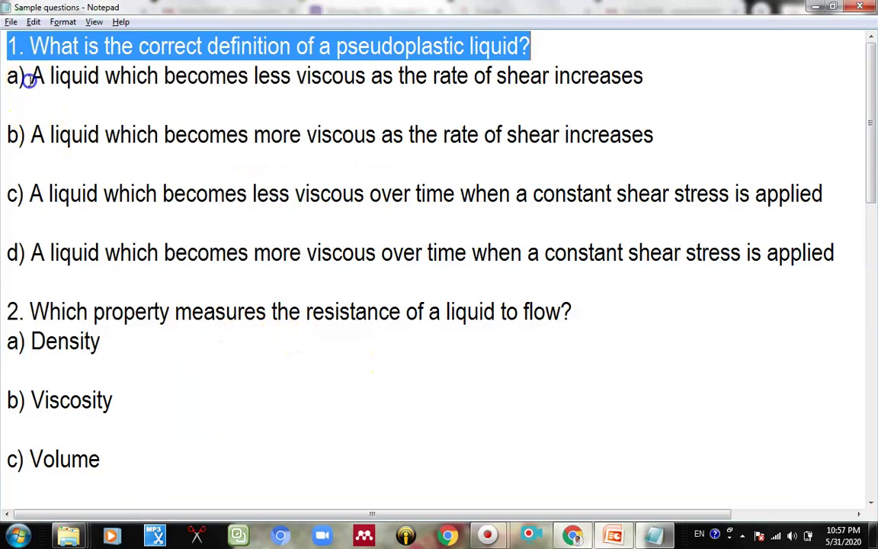
pyautogui.moveTo(30, 76); pyautogui.dragTo(676, 74)
pyautogui.hotkey('ctrl', 'c')
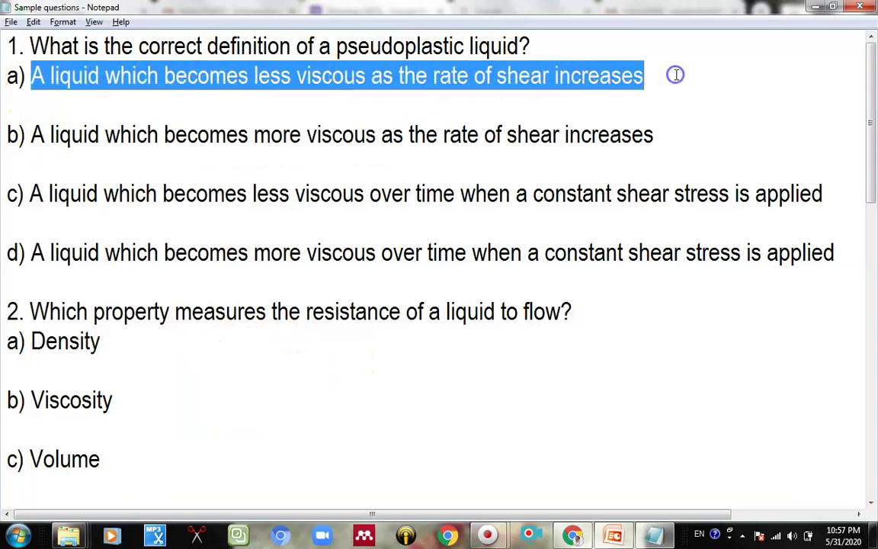
pyautogui.hotkey('alt', 'Tab')
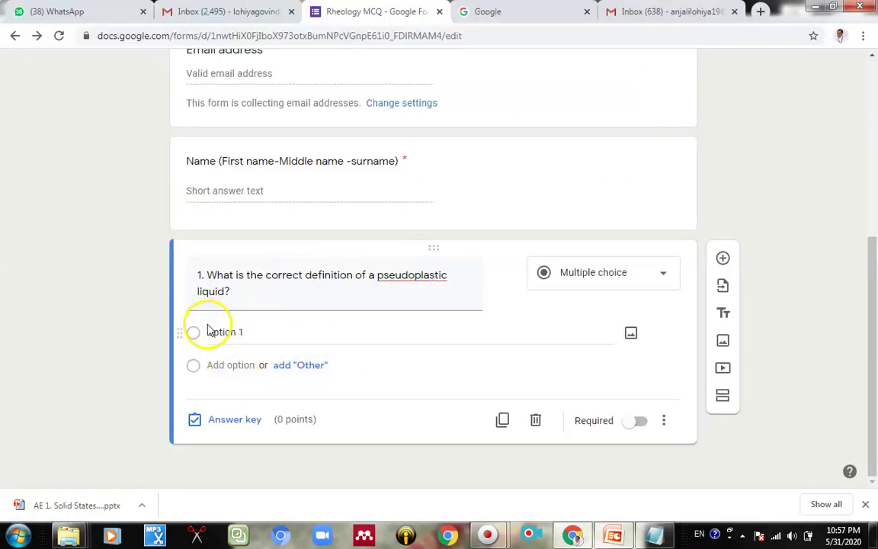
pyautogui.click(208, 329)
pyautogui.hotkey('ctrl', 'v')
pyautogui.hotkey('alt', 'Tab')
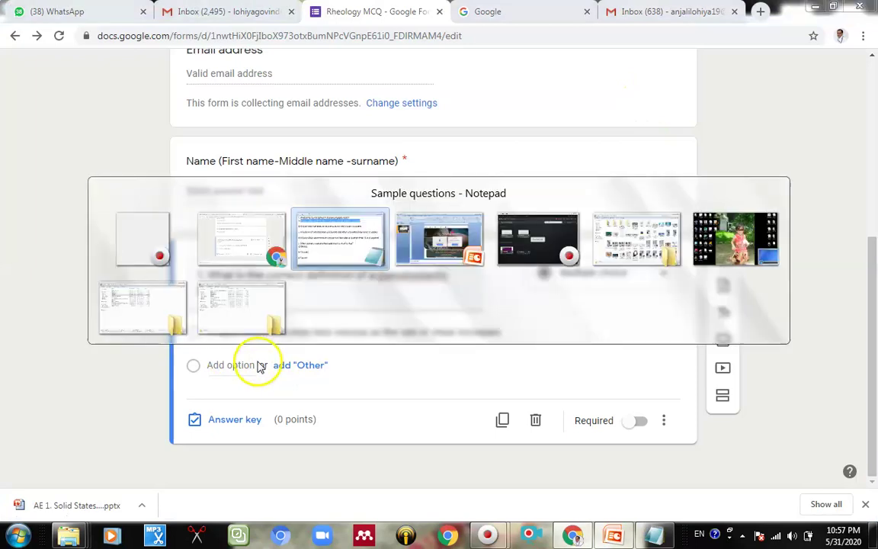
pyautogui.moveTo(29, 134); pyautogui.dragTo(721, 142)
pyautogui.hotkey('ctrl', 'c')
pyautogui.hotkey('alt', 'Tab')
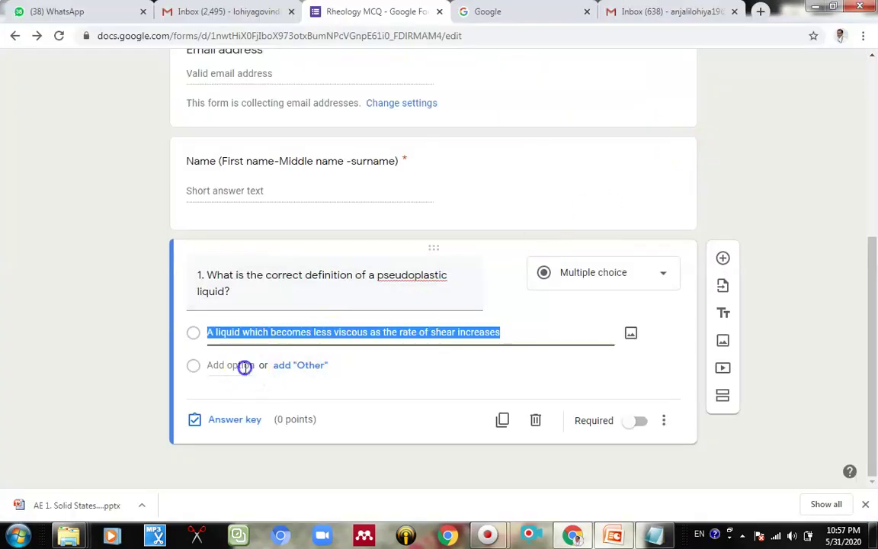
pyautogui.click(243, 366)
pyautogui.hotkey('ctrl', 'v')
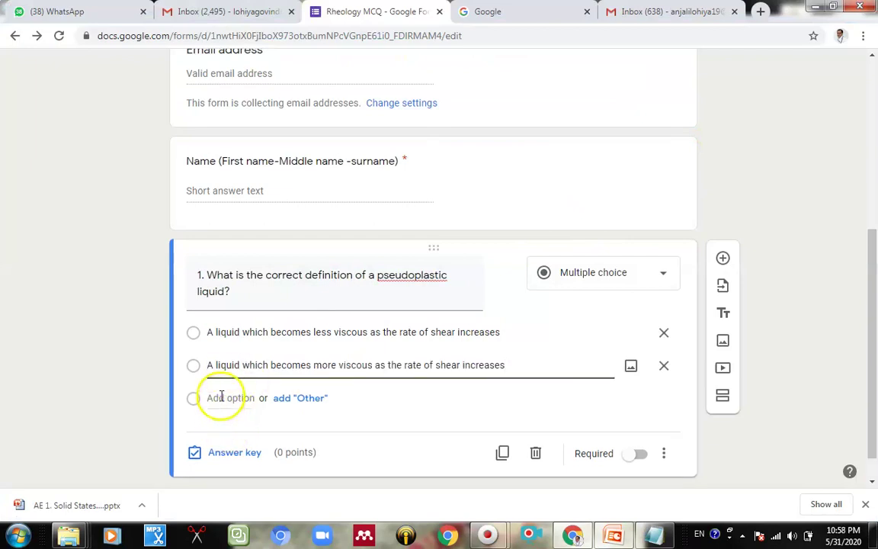
# Step: Add options 3 and 4 with answers c) 'less viscous over time' and d) 'more viscous over time'
pyautogui.click(221, 396)
pyautogui.hotkey('alt', 'Tab')
pyautogui.moveTo(27, 193); pyautogui.dragTo(874, 200)
pyautogui.hotkey('ctrl', 'c')
pyautogui.hotkey('alt', 'Tab')
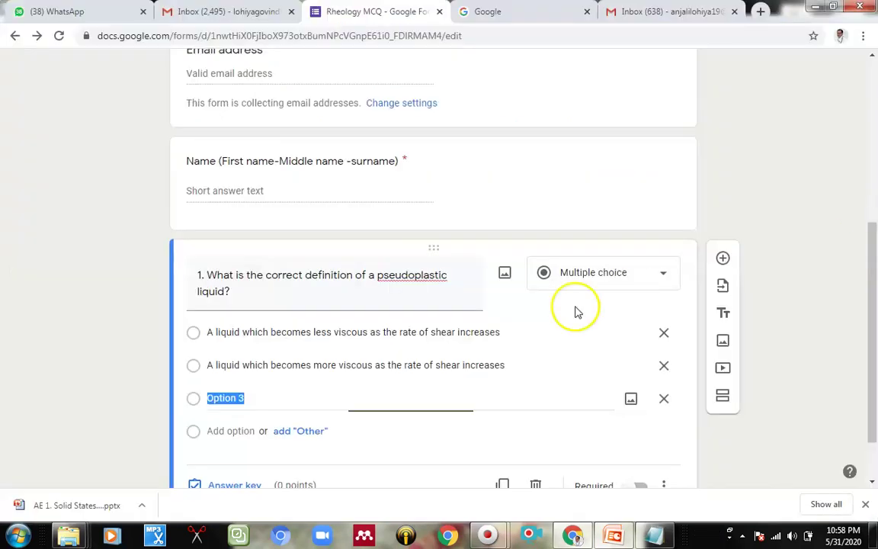
pyautogui.hotkey('ctrl', 'v')
pyautogui.hotkey('alt', 'Tab')
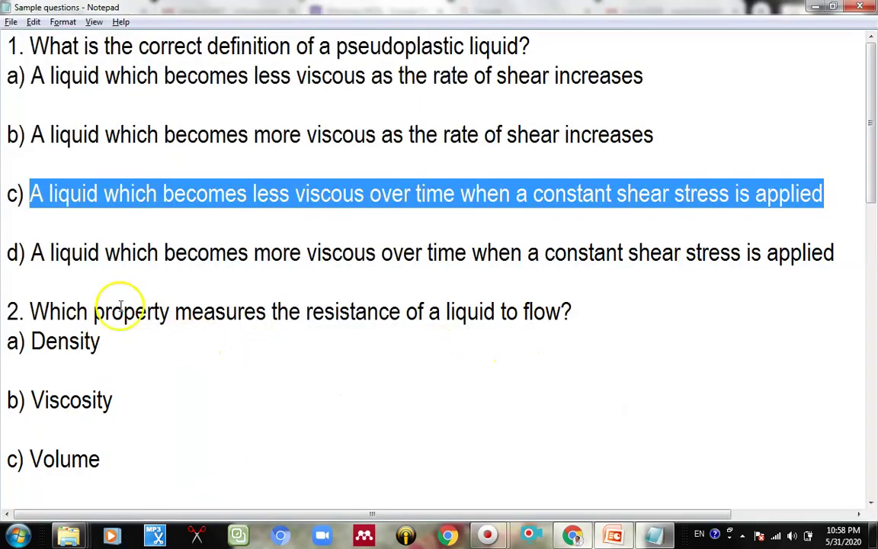
pyautogui.moveTo(31, 252); pyautogui.dragTo(874, 240)
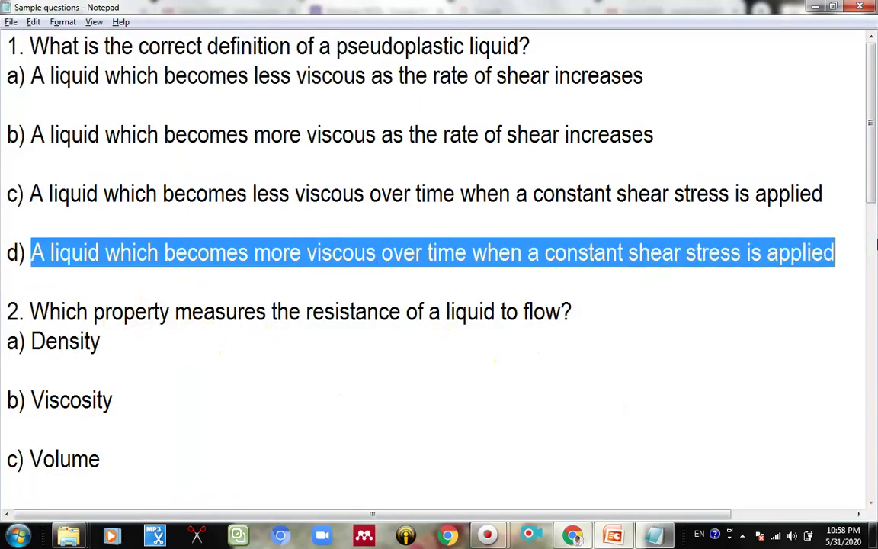
pyautogui.hotkey('ctrl', 'c')
pyautogui.hotkey('alt', 'Tab')
pyautogui.click(221, 431)
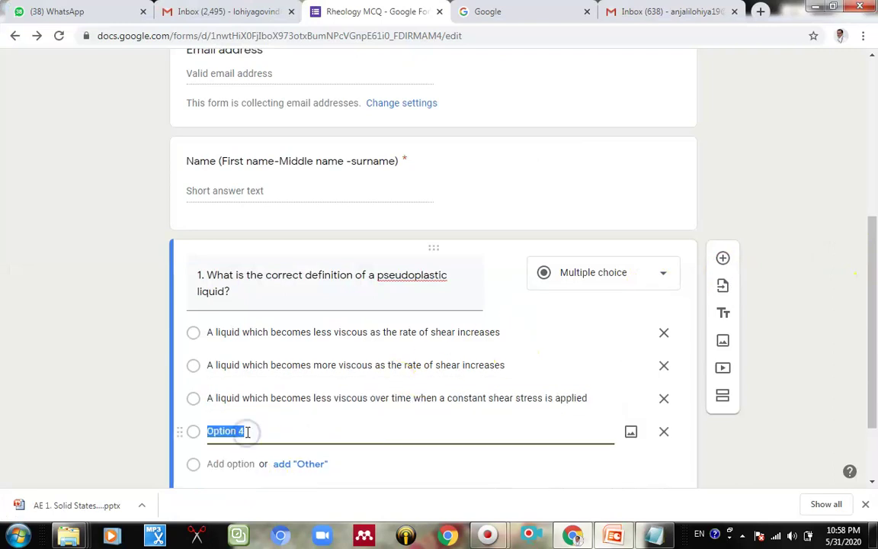
pyautogui.hotkey('ctrl', 'v')
pyautogui.click(802, 347)
pyautogui.scroll(-1, 823, 303)
pyautogui.scroll(-1, 822, 303)
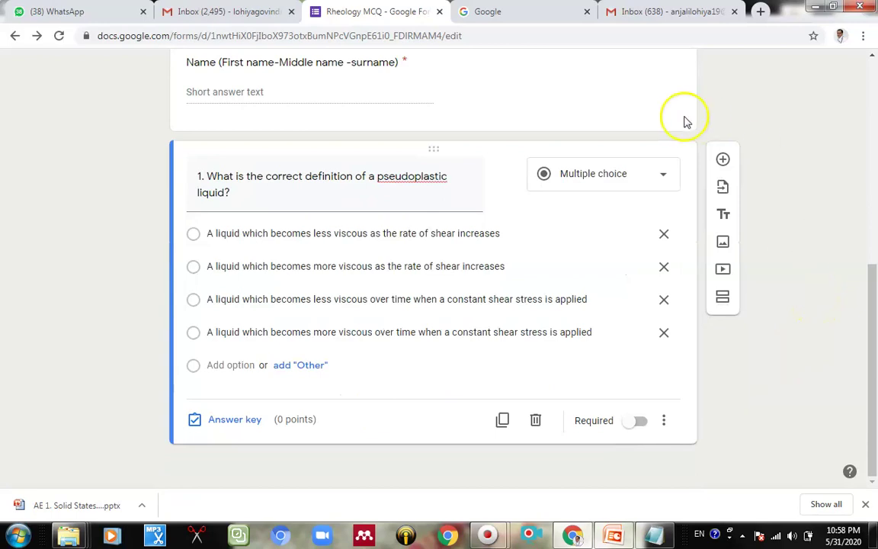
pyautogui.scroll(2, 770, 241)
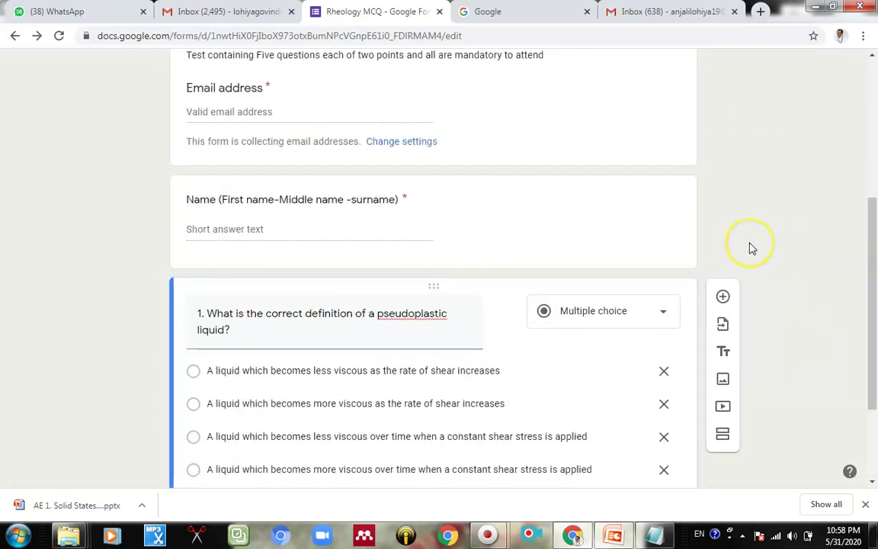
pyautogui.scroll(-2, 528, 206)
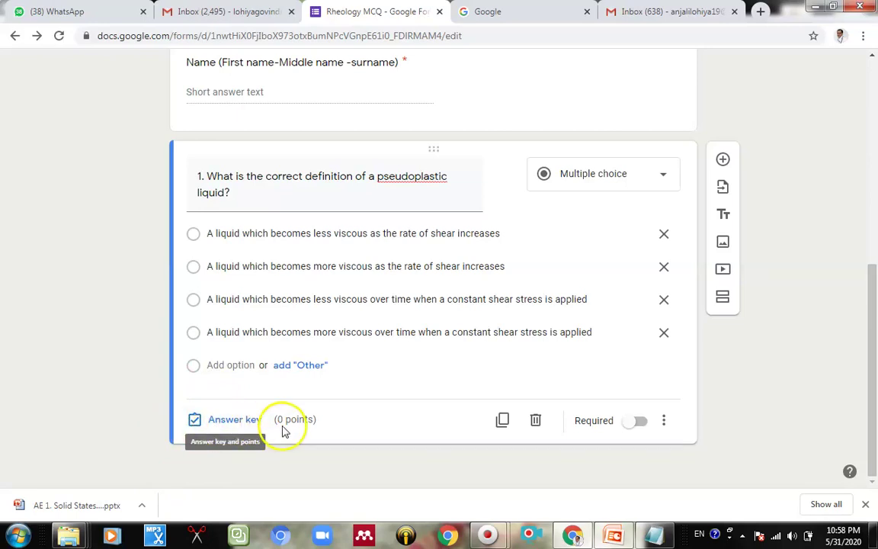
# Step: Mark question 1's first choice correct for 2 points in the answer key and make it required
pyautogui.click(231, 420)
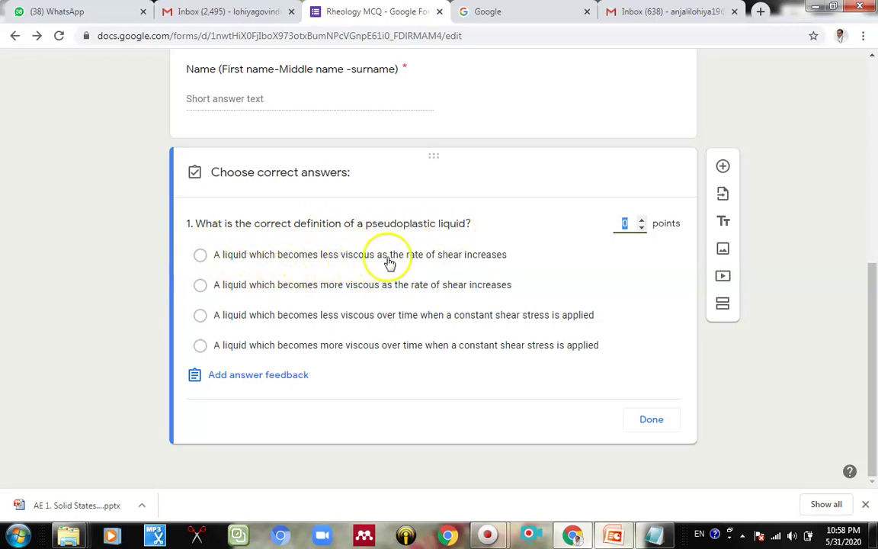
pyautogui.click(200, 257)
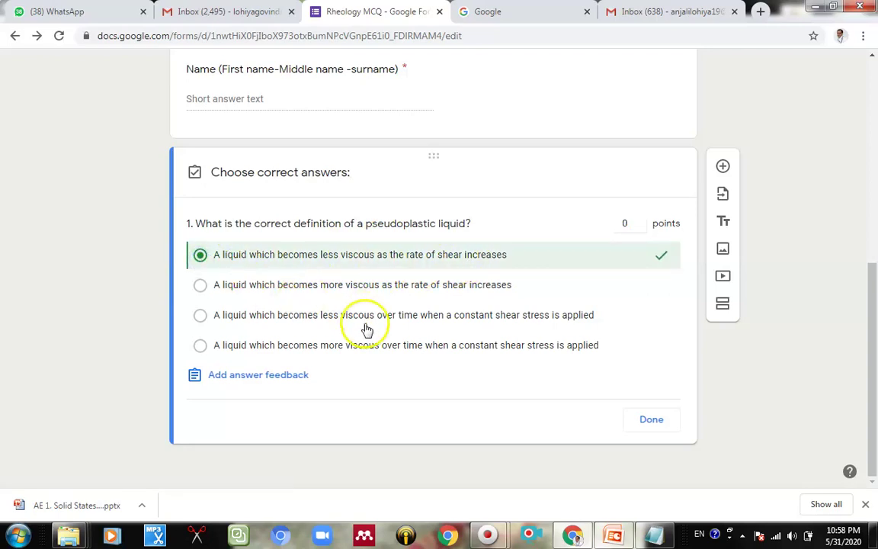
pyautogui.click(201, 317)
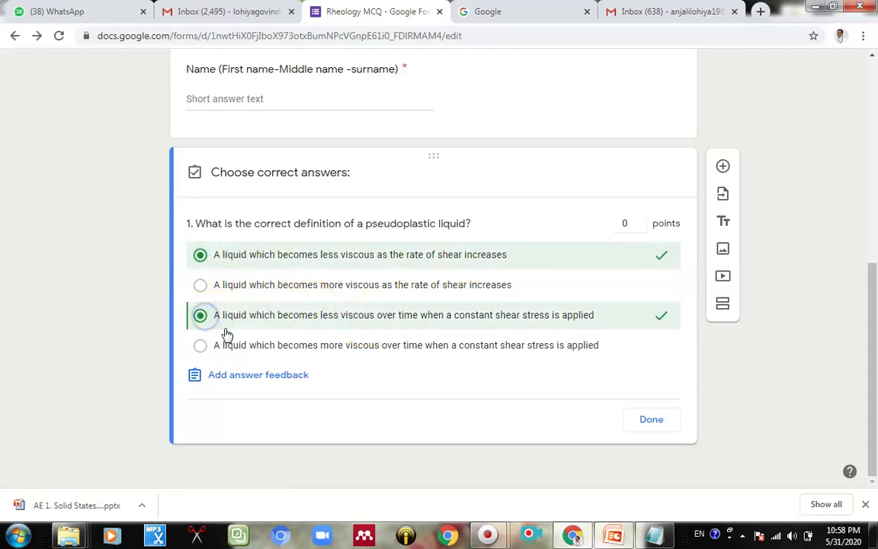
pyautogui.click(201, 317)
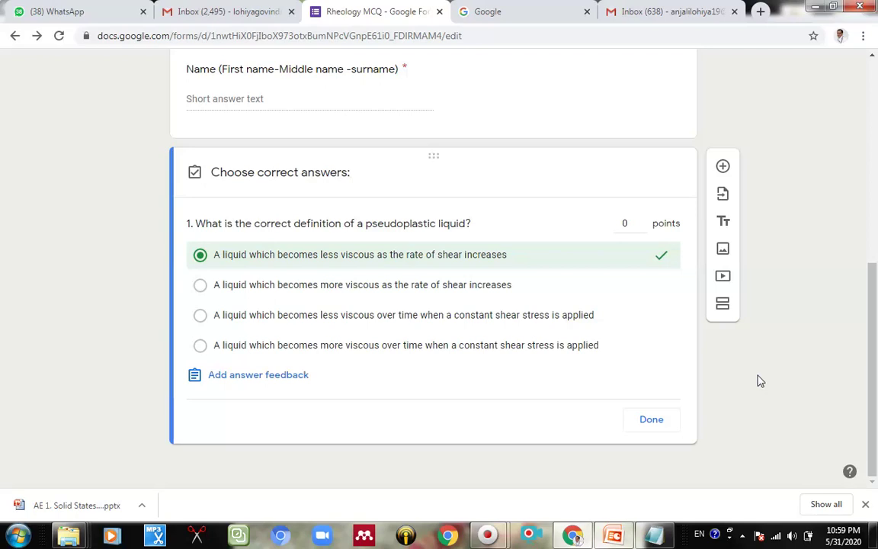
pyautogui.click(629, 224)
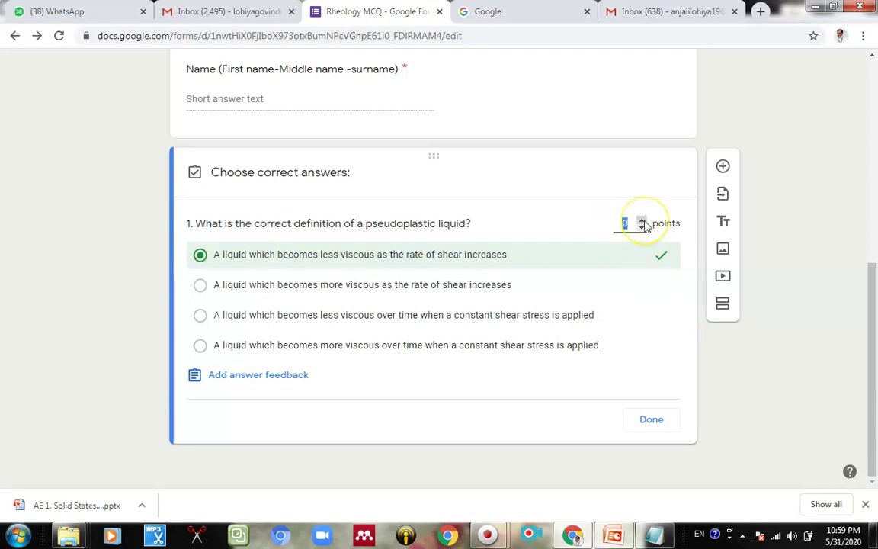
pyautogui.click(651, 421)
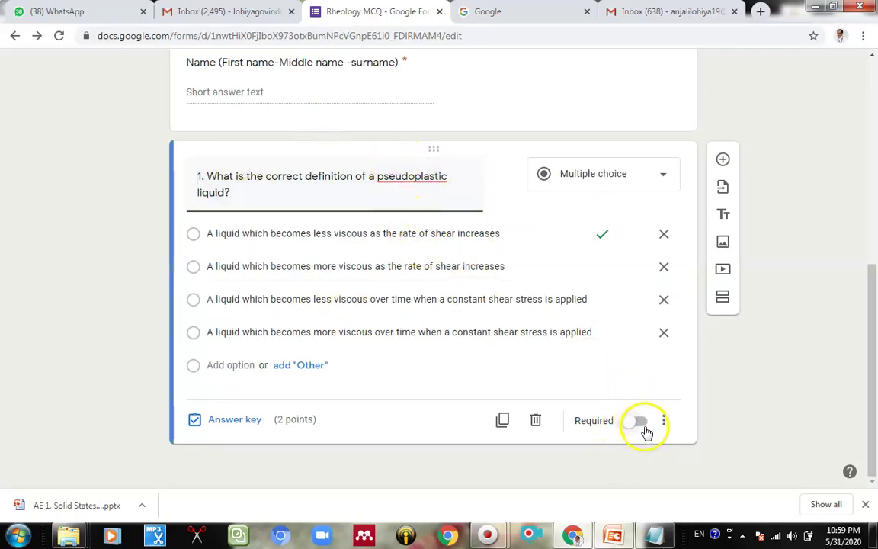
pyautogui.click(645, 425)
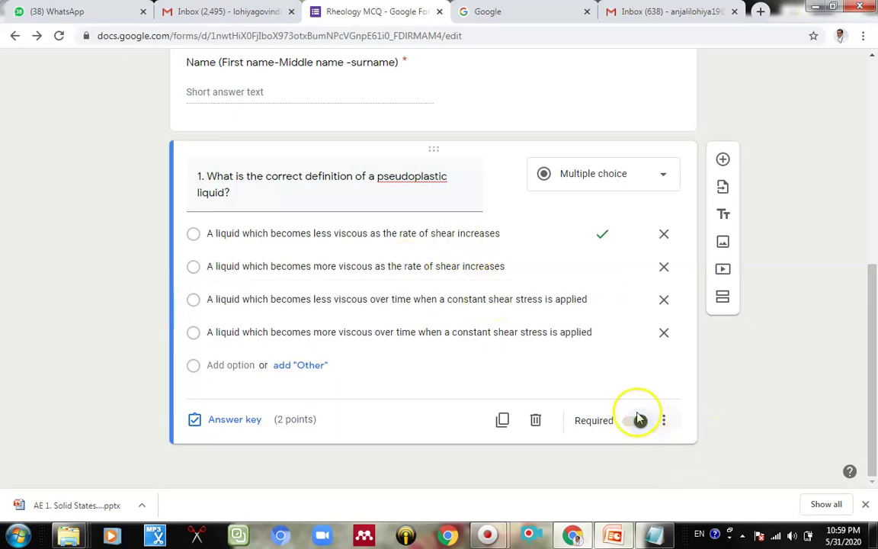
# Step: Add question 2 and paste its title asking which property measures a liquid's resistance to flow
pyautogui.click(722, 160)
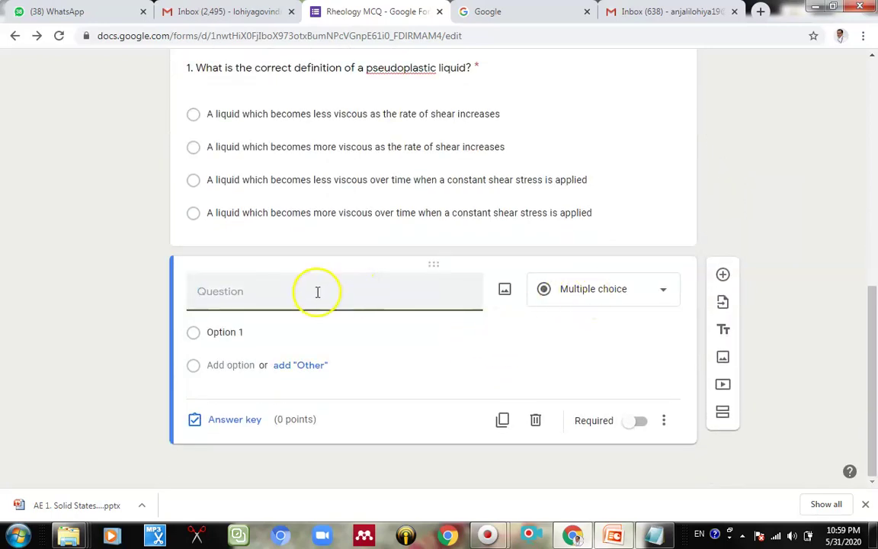
pyautogui.hotkey('alt', 'Tab')
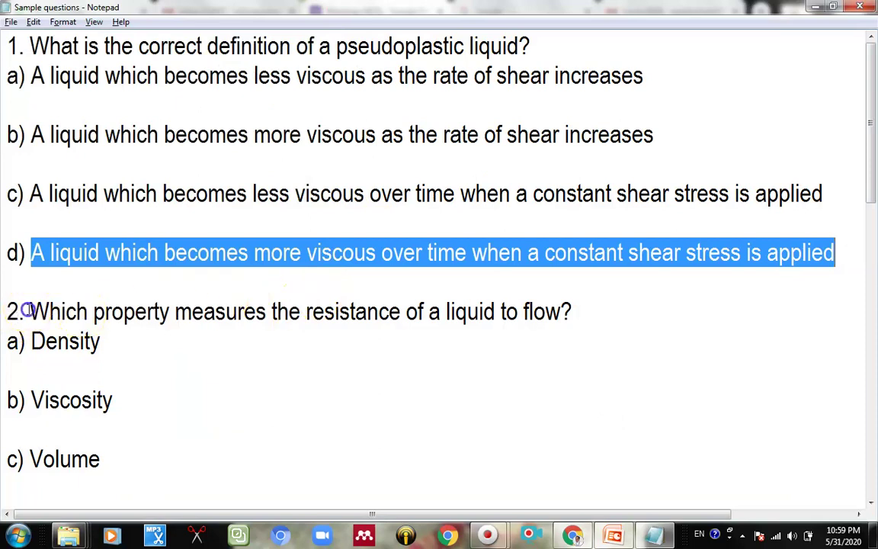
pyautogui.moveTo(28, 311); pyautogui.dragTo(602, 308)
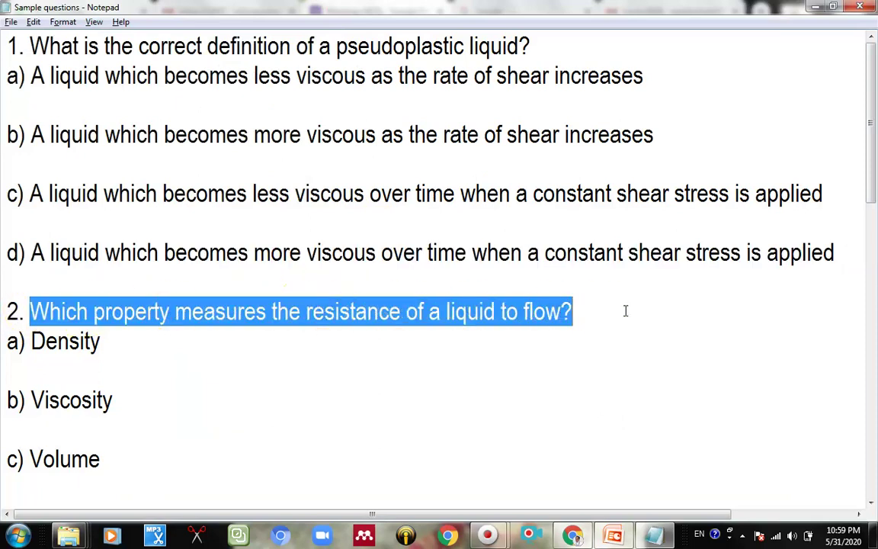
pyautogui.click(219, 344)
pyautogui.moveTo(6, 311); pyautogui.dragTo(630, 310)
pyautogui.hotkey('alt', 'Tab')
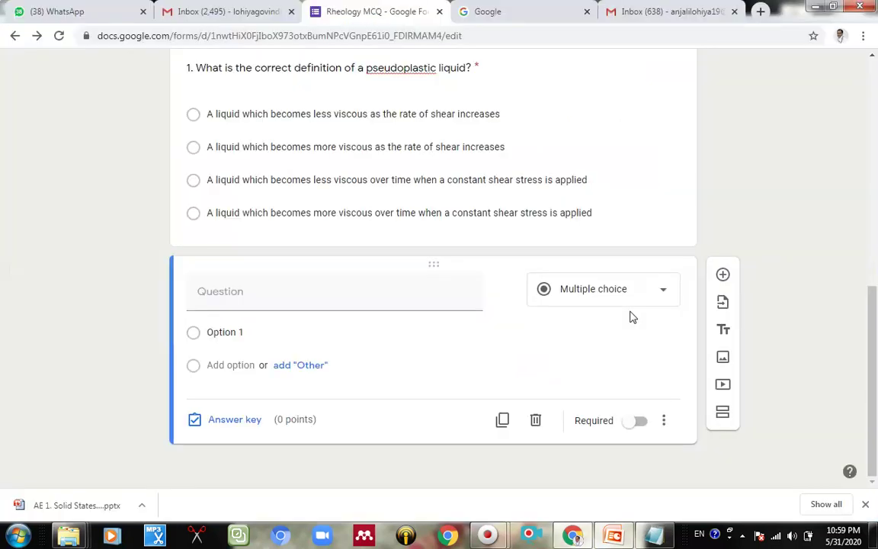
pyautogui.hotkey('ctrl', 'v')
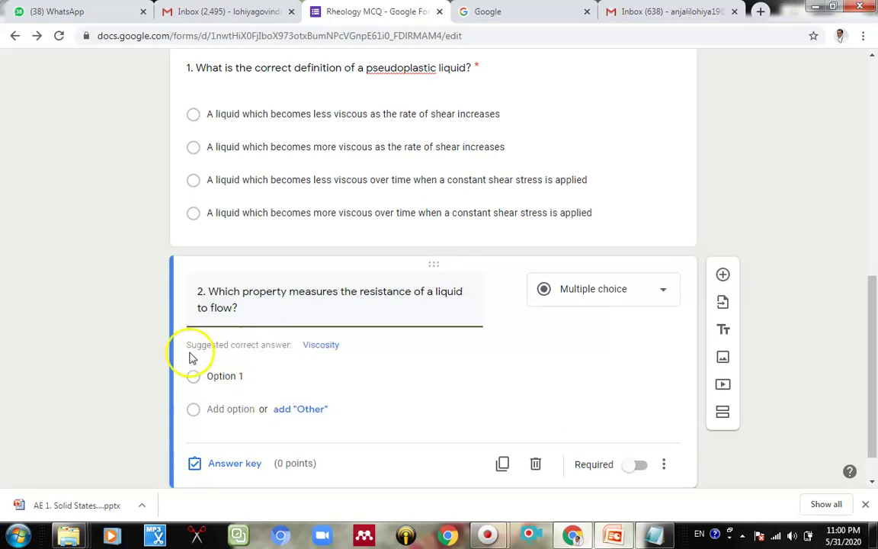
# Step: Paste Density and Viscosity as the first two choices, removing the 'a)' prefix from Density
pyautogui.hotkey('alt', 'Tab')
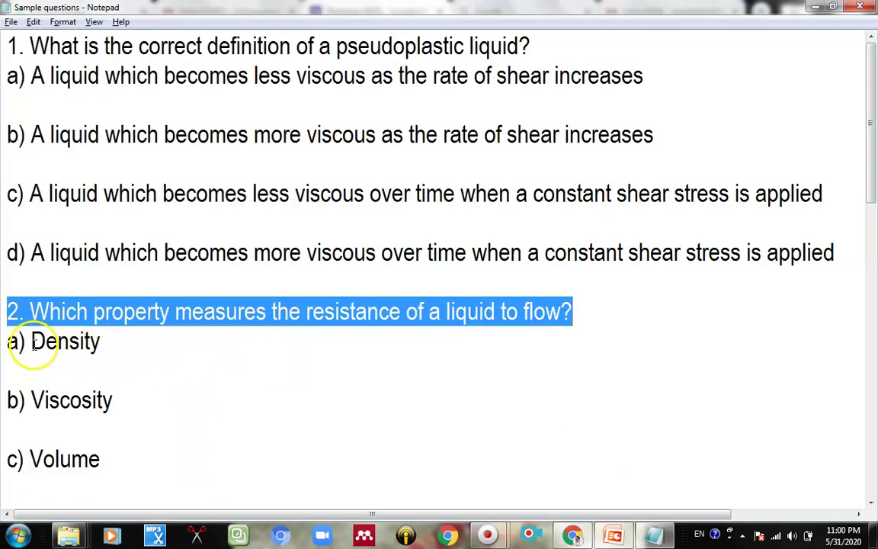
pyautogui.moveTo(6, 342); pyautogui.dragTo(166, 347)
pyautogui.hotkey('alt', 'Tab')
pyautogui.click(221, 377)
pyautogui.hotkey('ctrl', 'v')
pyautogui.hotkey('alt', 'Tab')
pyautogui.moveTo(29, 401); pyautogui.dragTo(235, 408)
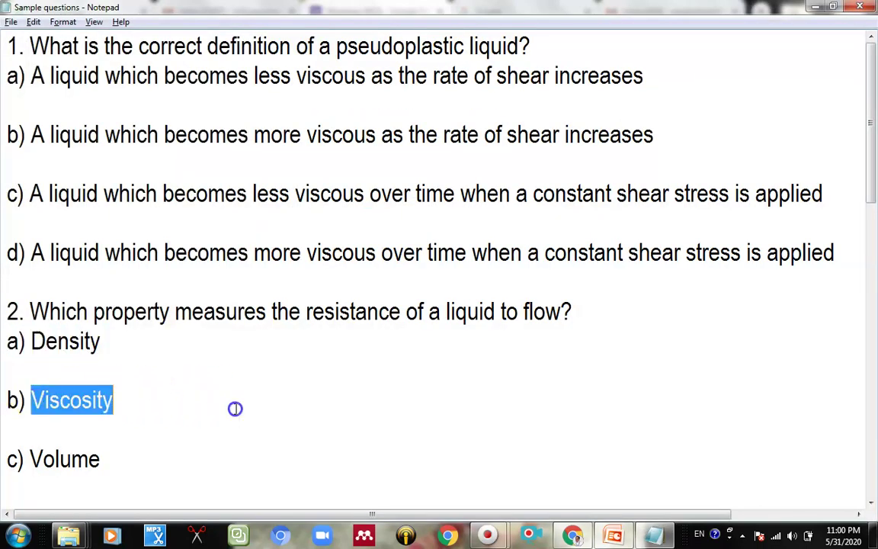
pyautogui.hotkey('alt', 'Tab')
pyautogui.click(225, 409)
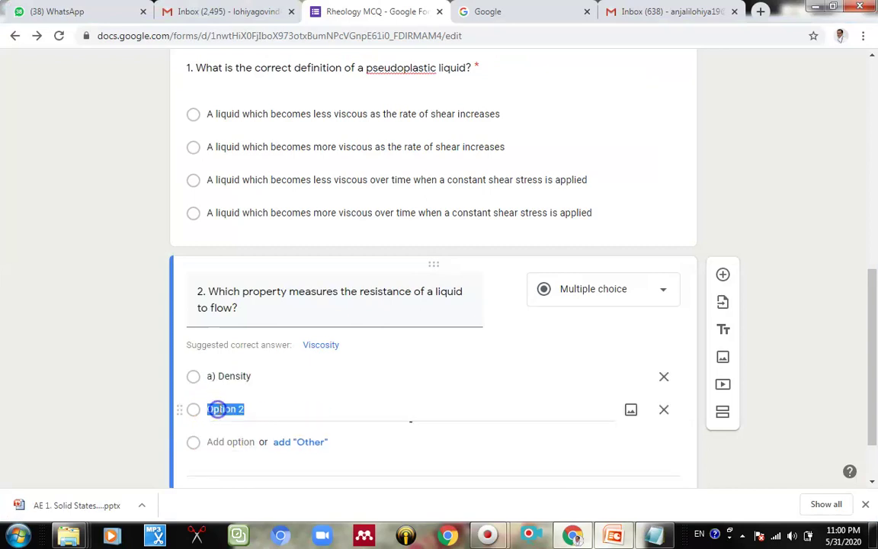
pyautogui.hotkey('ctrl', 'v')
pyautogui.tripleClick(217, 349)
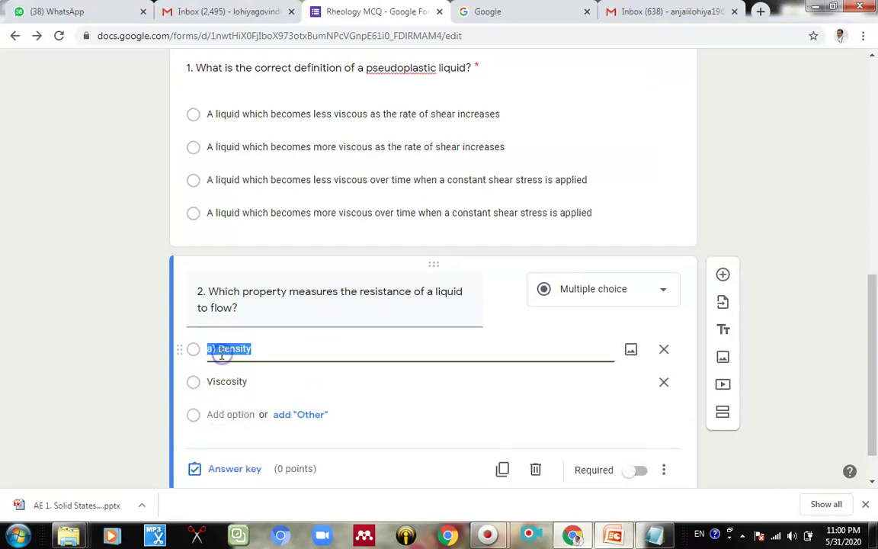
pyautogui.click(217, 349)
pyautogui.press('BackSpace')
pyautogui.press('BackSpace')
pyautogui.press('BackSpace')
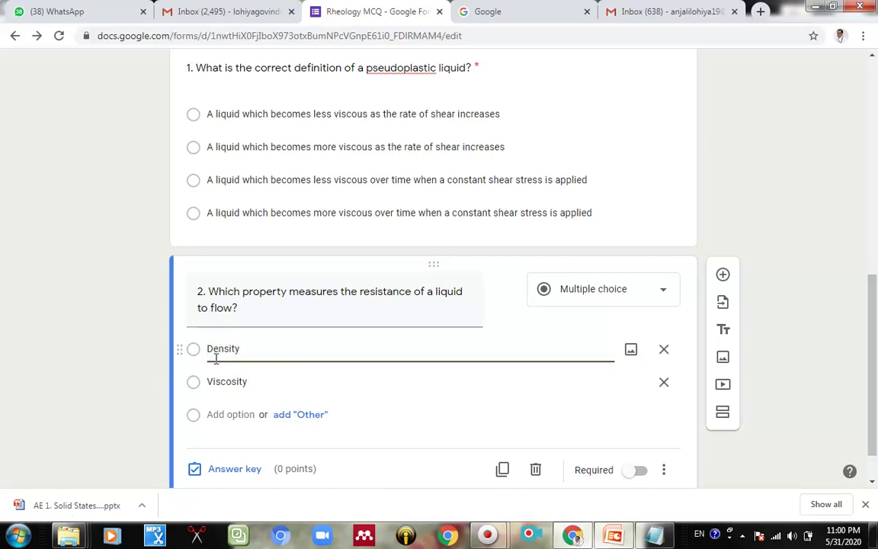
# Step: Add Volume and Solubility as question 2's third and fourth choices
pyautogui.hotkey('alt', 'Tab')
pyautogui.moveTo(32, 459); pyautogui.dragTo(156, 461)
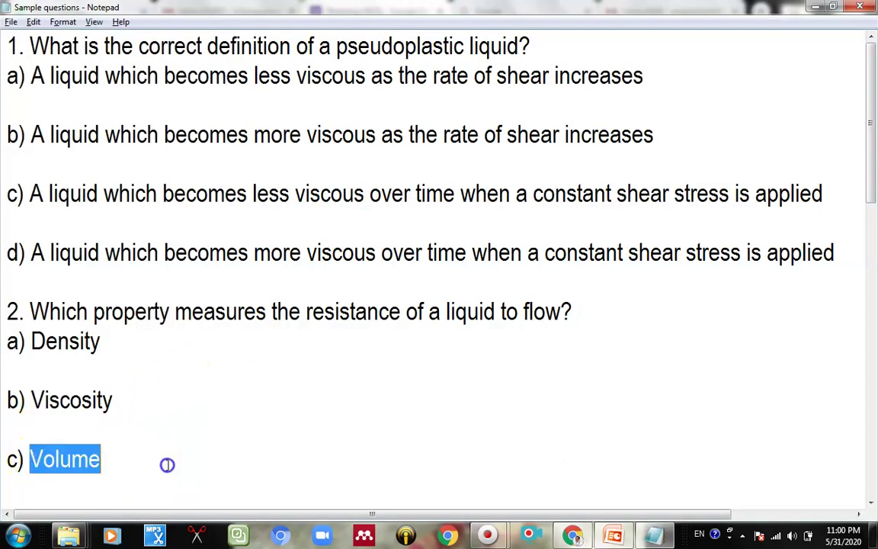
pyautogui.scroll(-3, 168, 461)
pyautogui.hotkey('ctrl', 'c')
pyautogui.hotkey('alt', 'Tab')
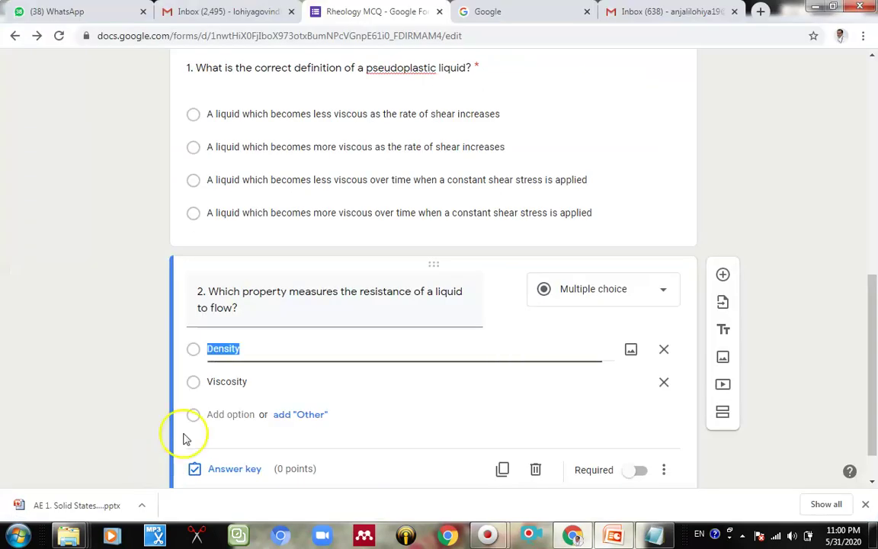
pyautogui.click(216, 414)
pyautogui.hotkey('ctrl', 'v')
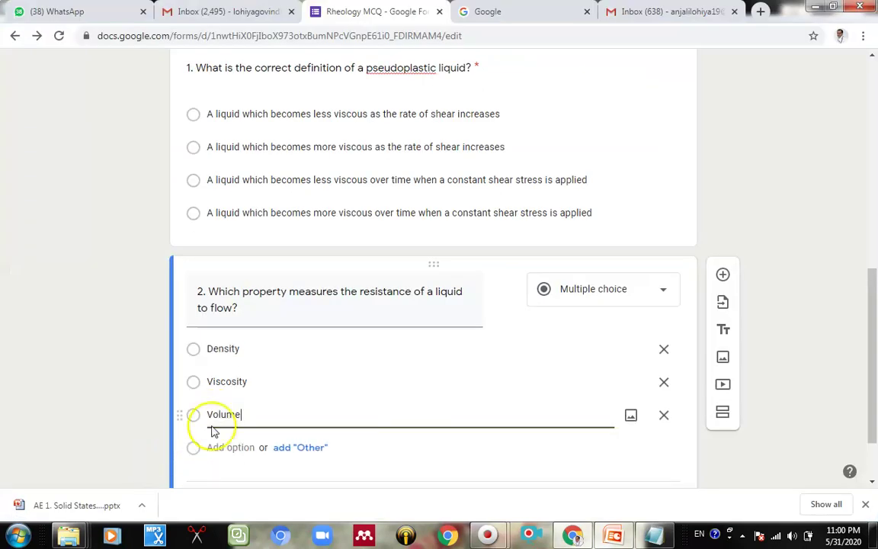
pyautogui.hotkey('alt', 'Tab')
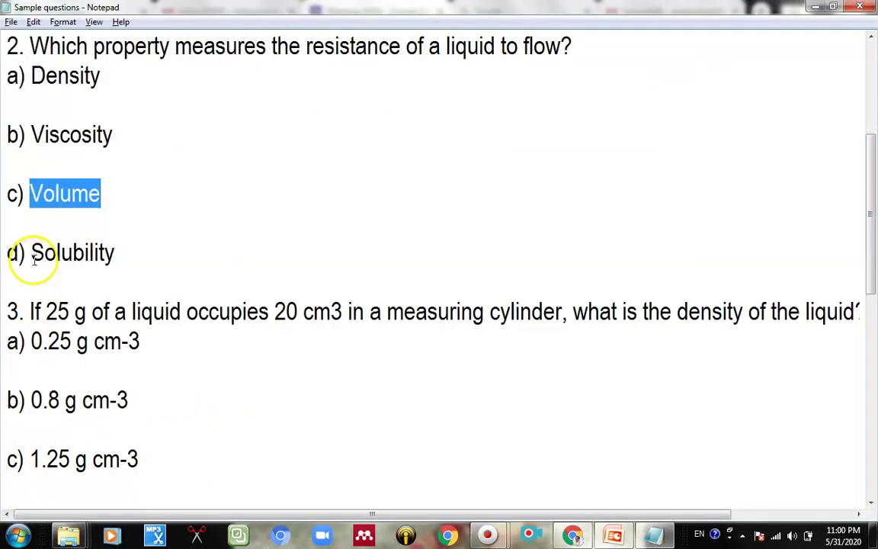
pyautogui.moveTo(34, 253); pyautogui.dragTo(142, 252)
pyautogui.hotkey('ctrl', 'c')
pyautogui.hotkey('alt', 'Tab')
pyautogui.click(216, 447)
pyautogui.hotkey('ctrl', 'v')
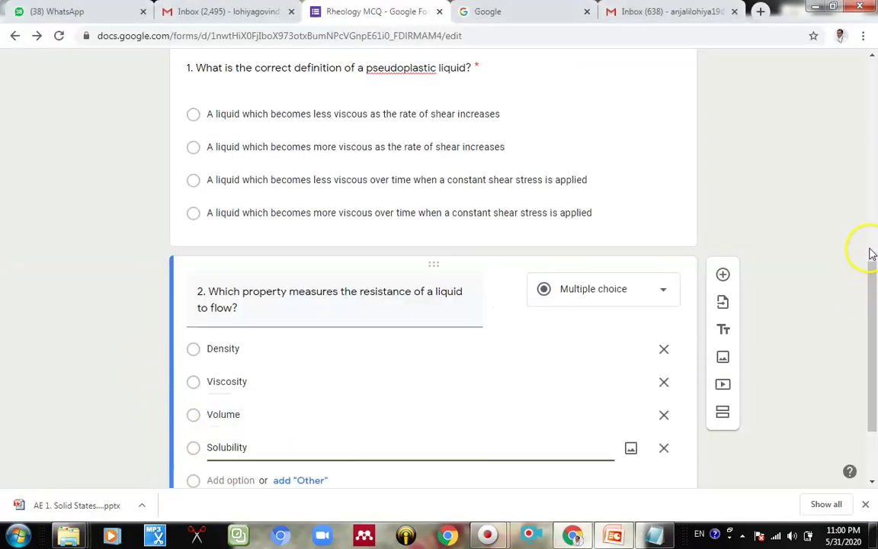
pyautogui.click(871, 255)
pyautogui.scroll(-3, 528, 308)
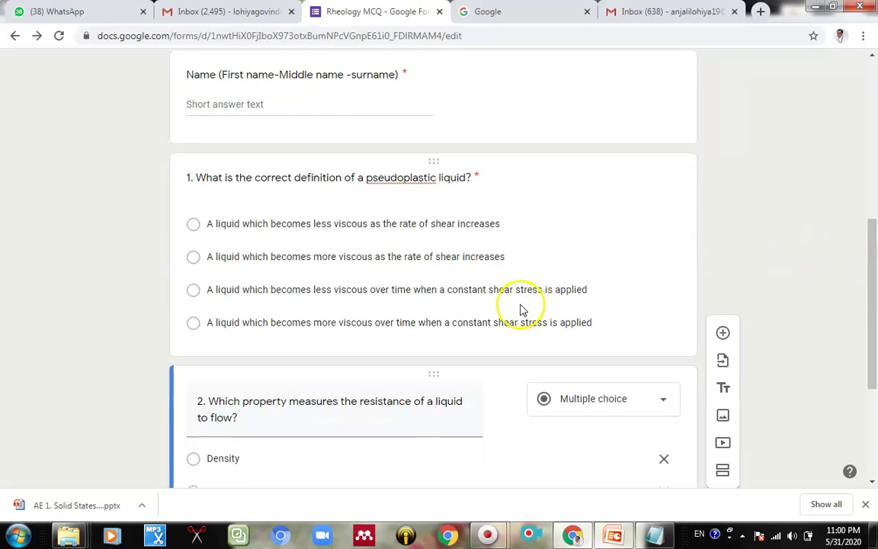
# Step: Mark Viscosity as question 2's correct answer worth 2 points and switch on Required
pyautogui.scroll(-2, 427, 270)
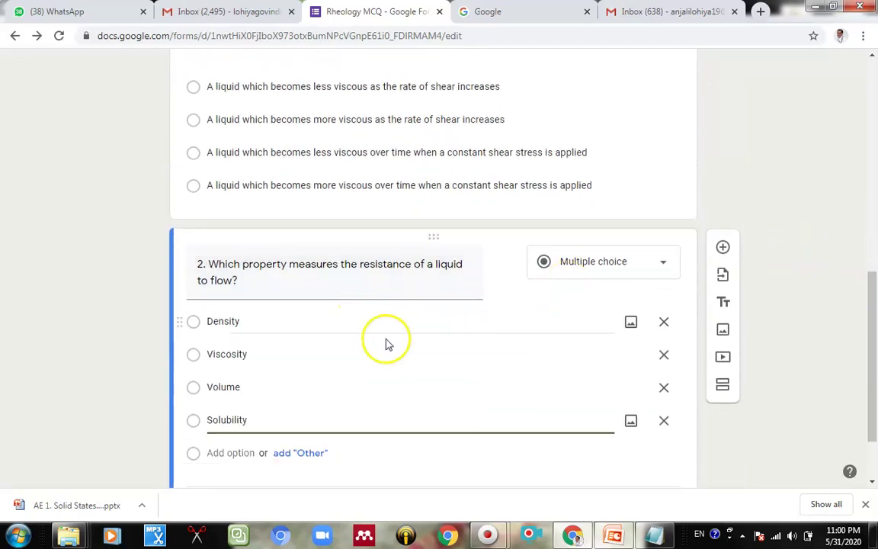
pyautogui.scroll(-1, 378, 358)
pyautogui.click(229, 440)
pyautogui.click(212, 300)
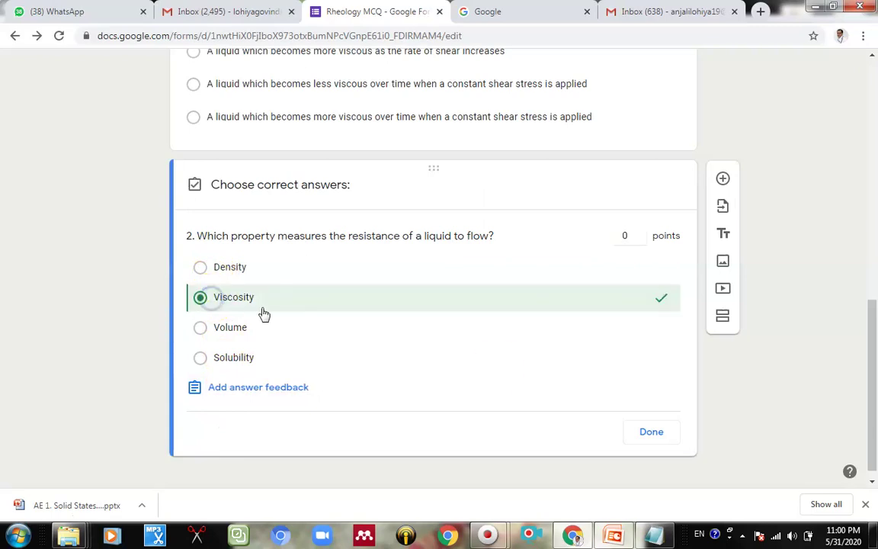
pyautogui.click(641, 233)
pyautogui.click(641, 232)
pyautogui.click(648, 433)
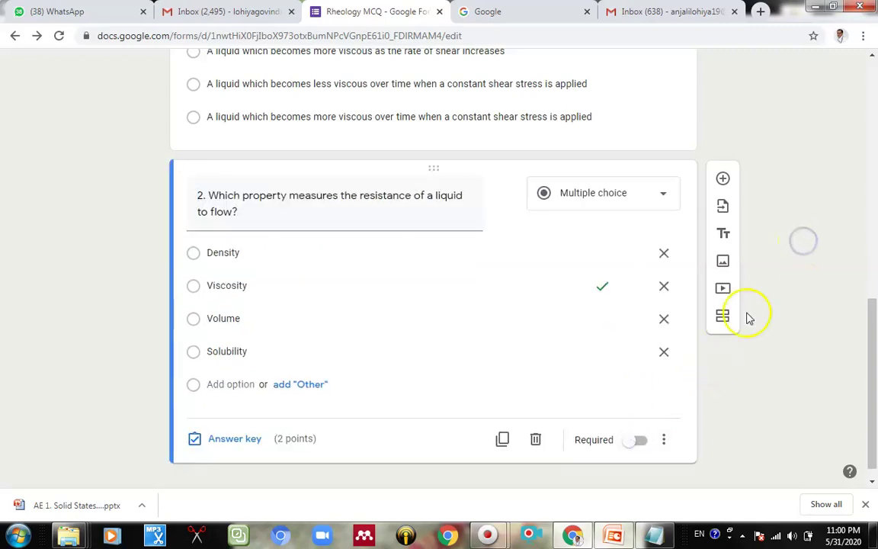
pyautogui.click(640, 440)
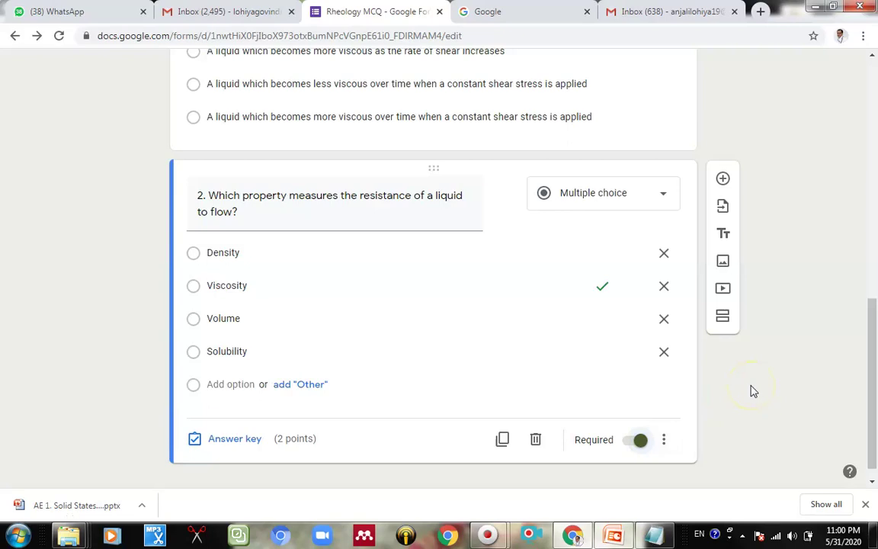
pyautogui.scroll(2, 751, 390)
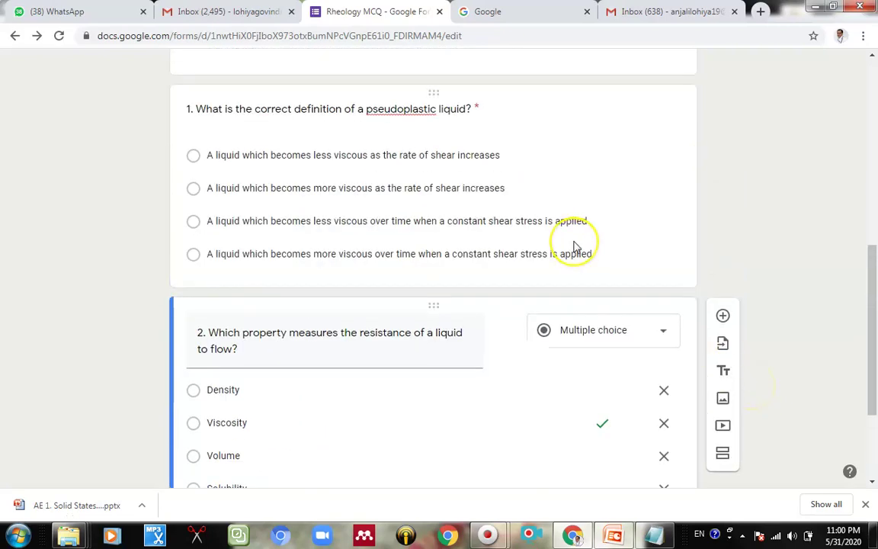
pyautogui.scroll(-2, 576, 247)
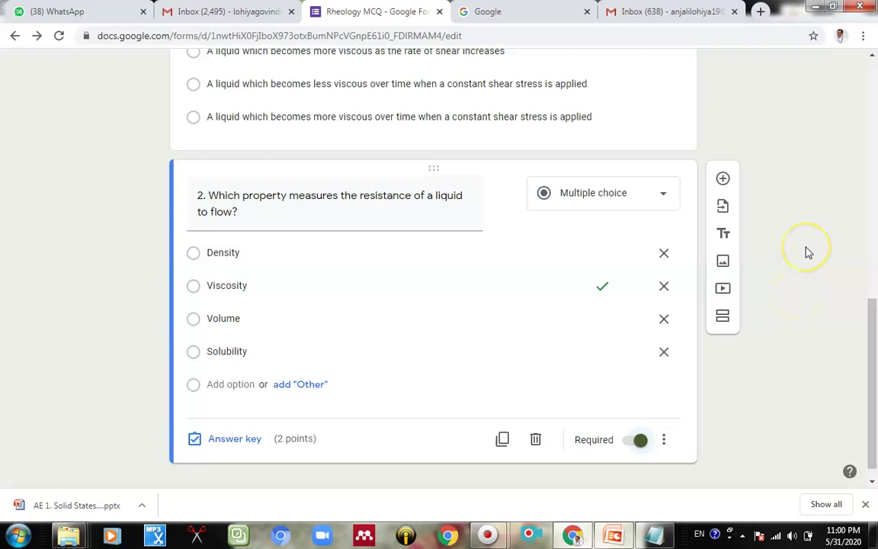
pyautogui.scroll(10, 809, 253)
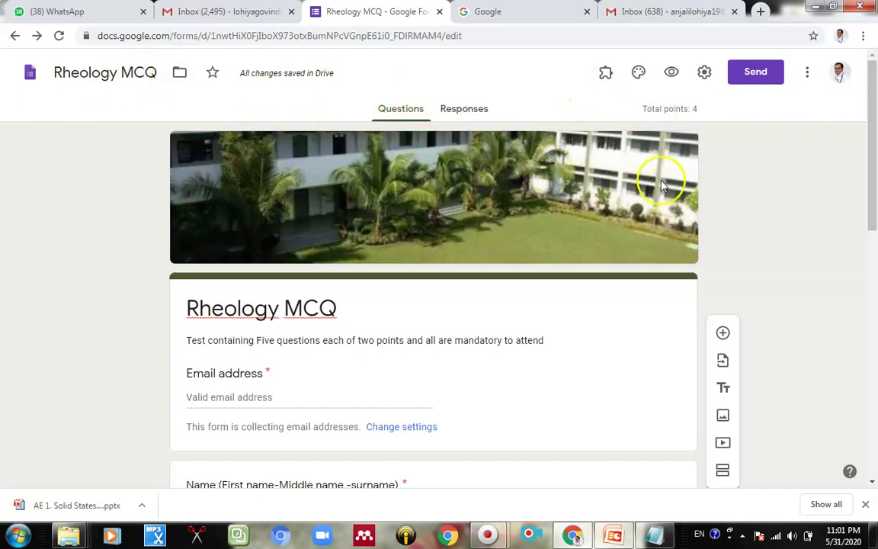
# Step: Copy the Rheology MCQ link from the Send form dialog, then cancel without e-mailing anyone
pyautogui.click(754, 80)
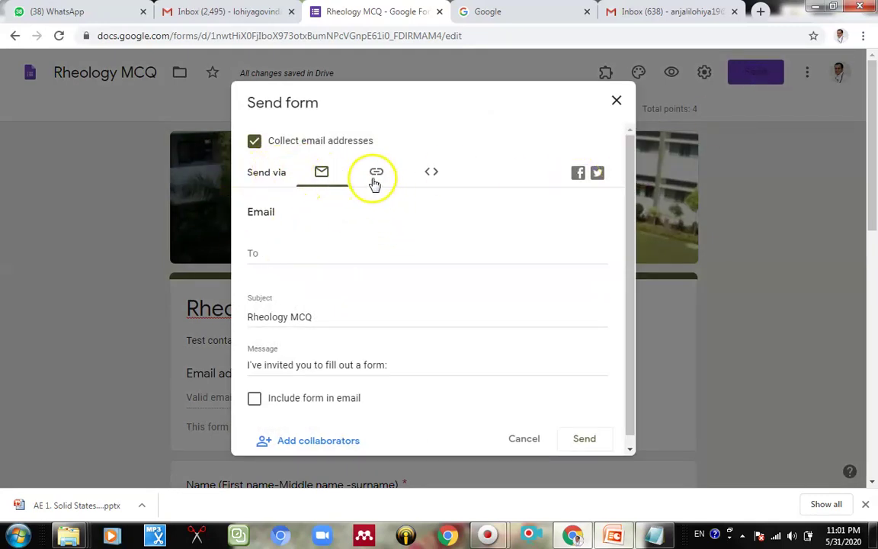
pyautogui.click(279, 251)
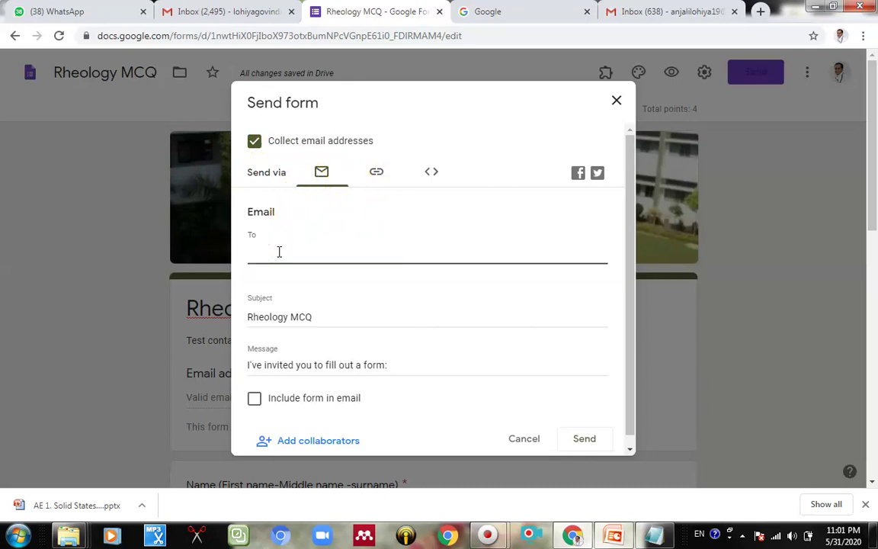
pyautogui.click(377, 172)
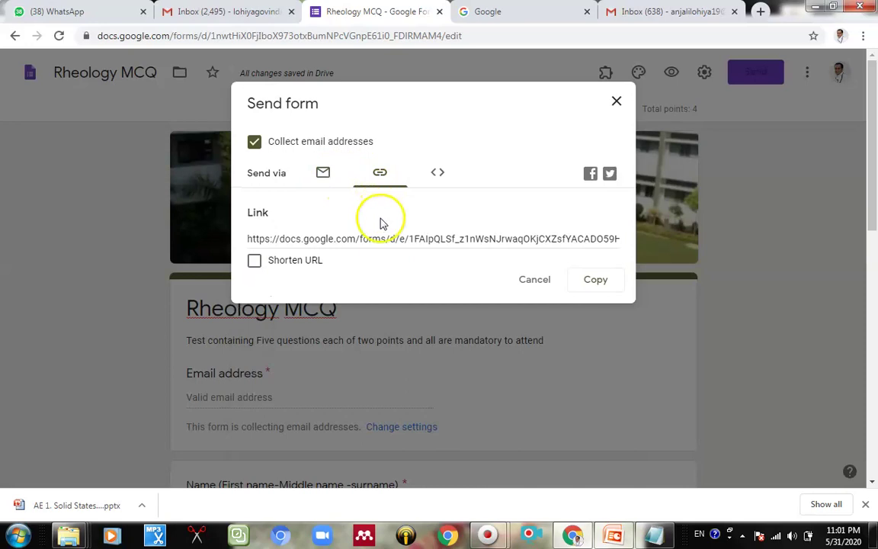
pyautogui.click(354, 240)
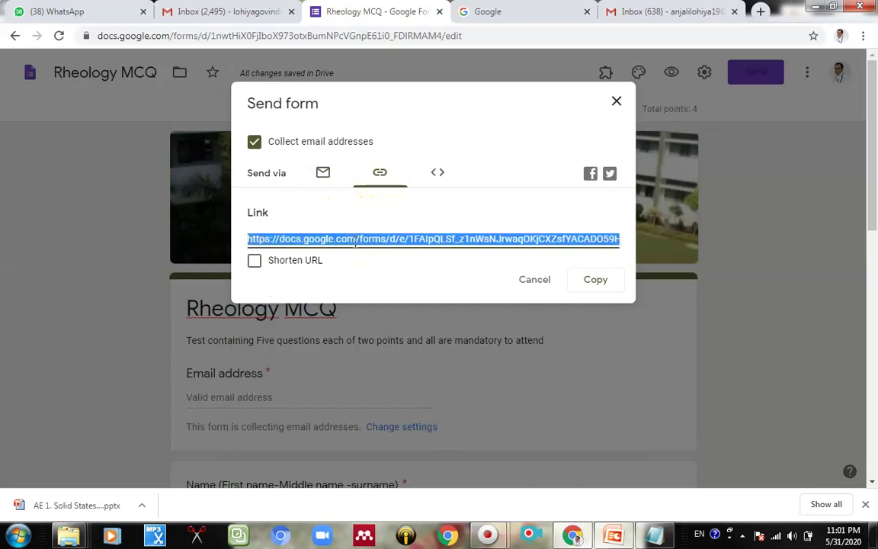
pyautogui.click(584, 288)
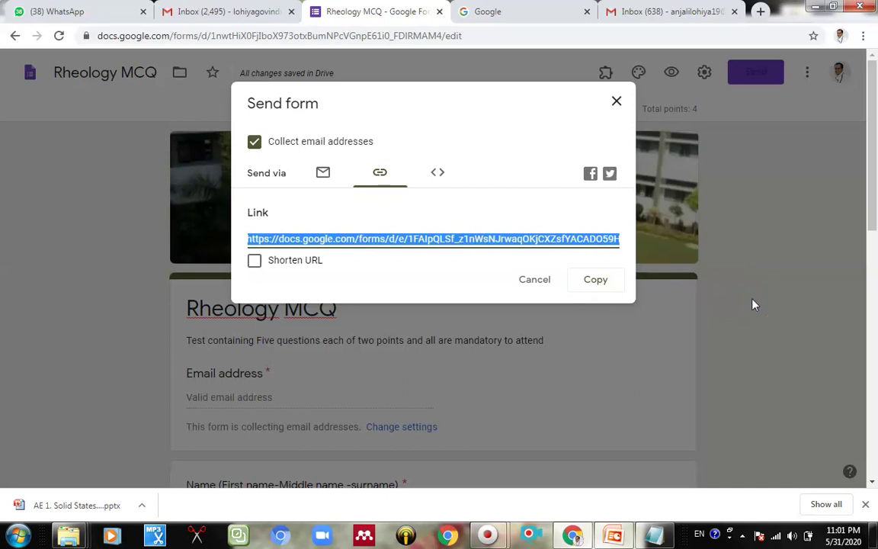
pyautogui.click(599, 123)
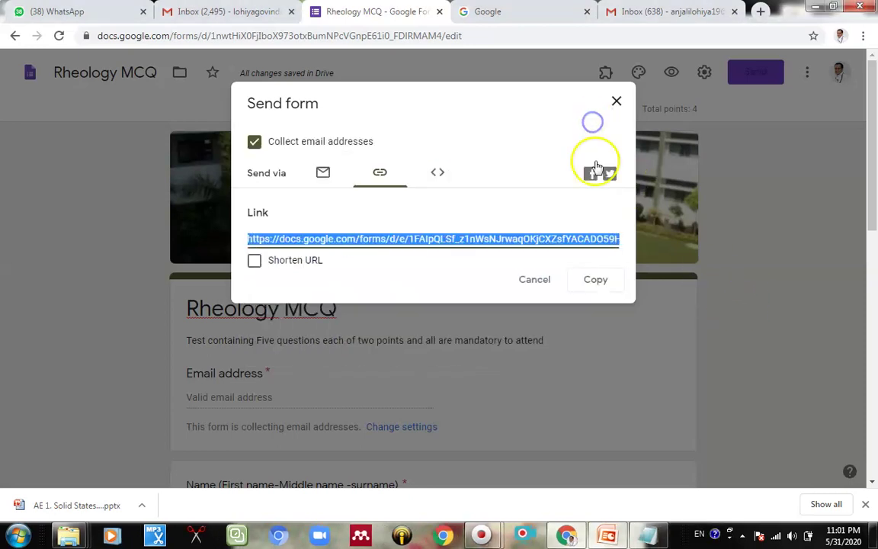
pyautogui.click(533, 283)
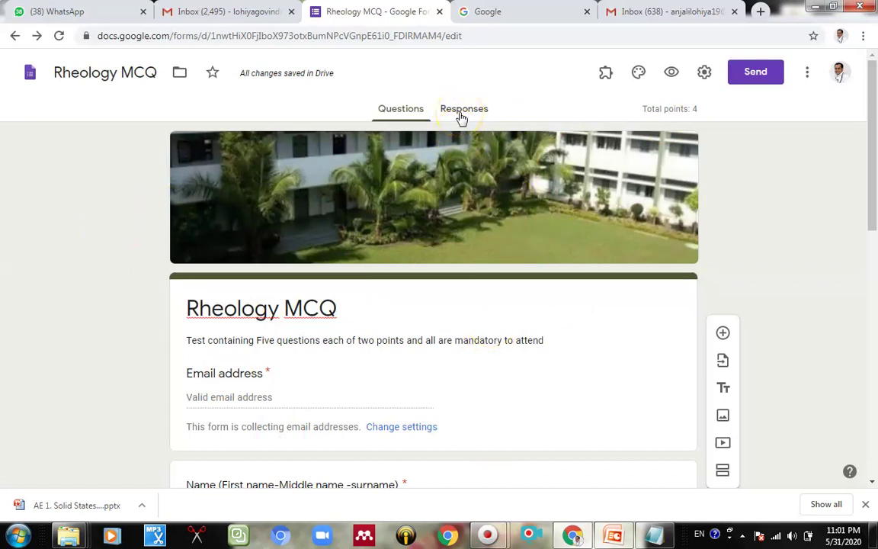
# Step: On the Responses tab (0 responses), toggle Accepting responses off and back on, and check Settings
pyautogui.click(461, 115)
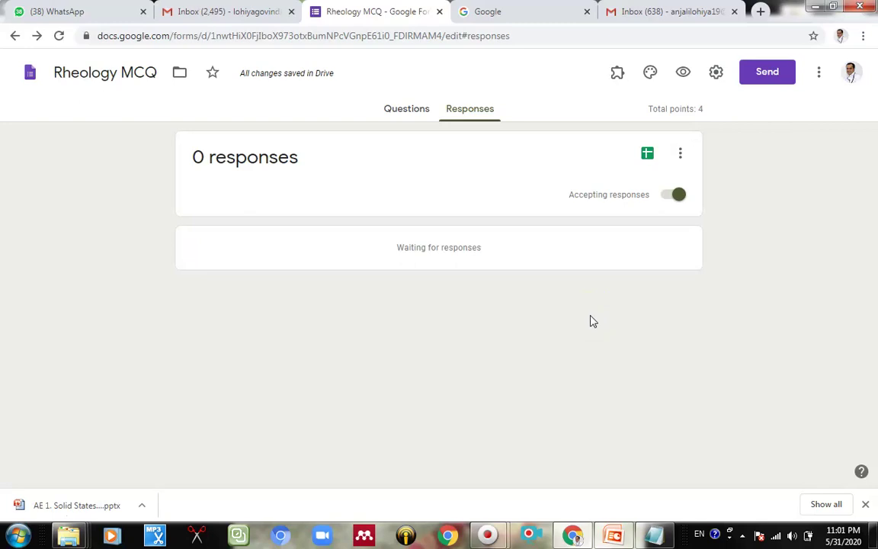
pyautogui.click(670, 201)
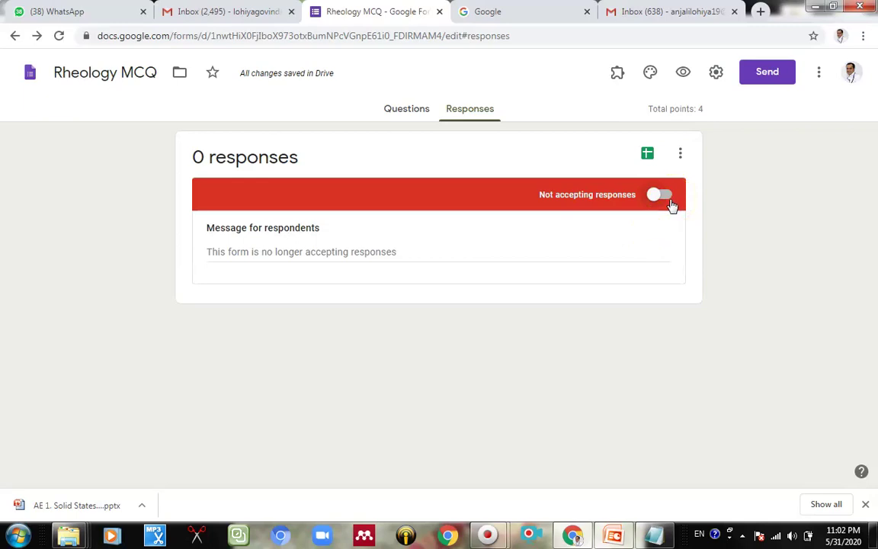
pyautogui.click(667, 196)
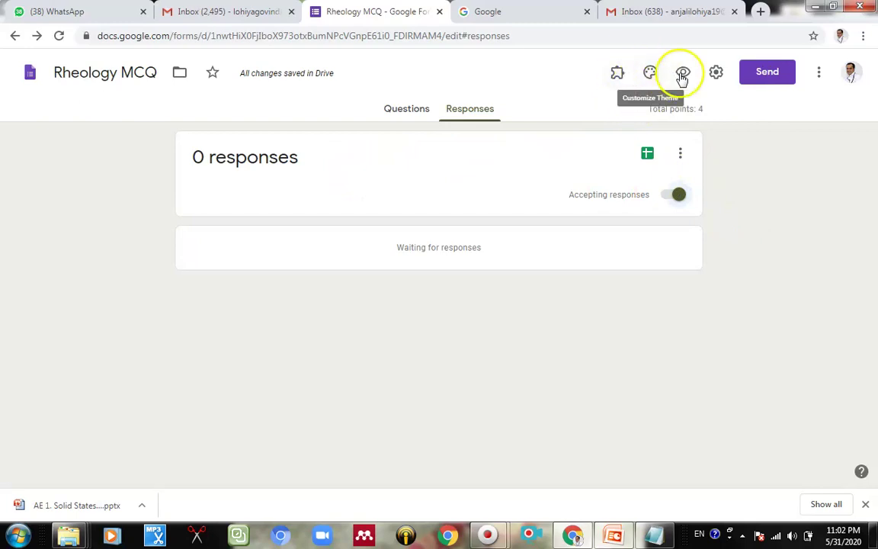
pyautogui.click(715, 73)
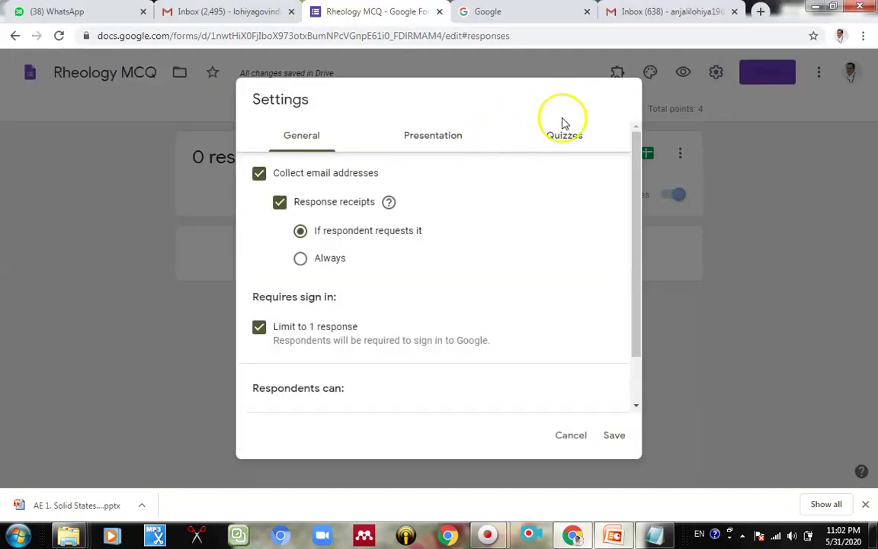
pyautogui.click(716, 81)
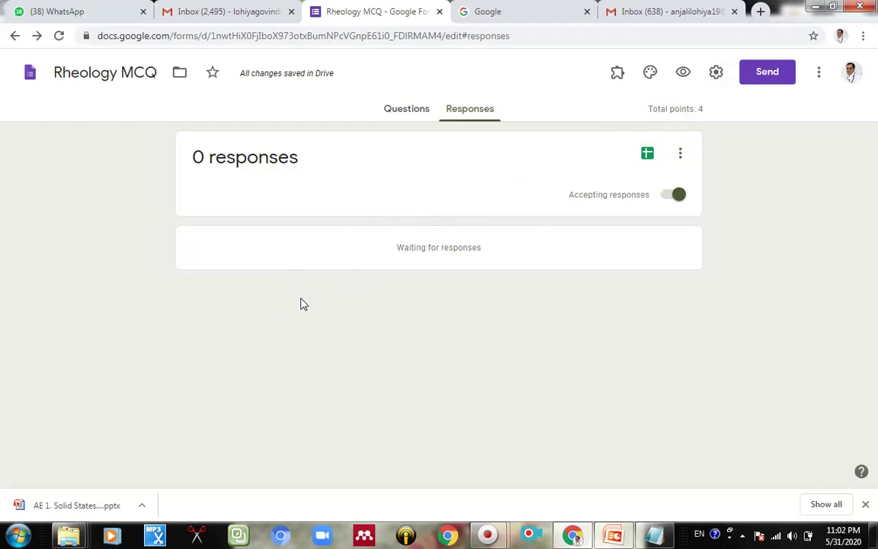
# Step: Search Google for 'google classroom' and go to the Classroom page listing the courses
pyautogui.click(503, 19)
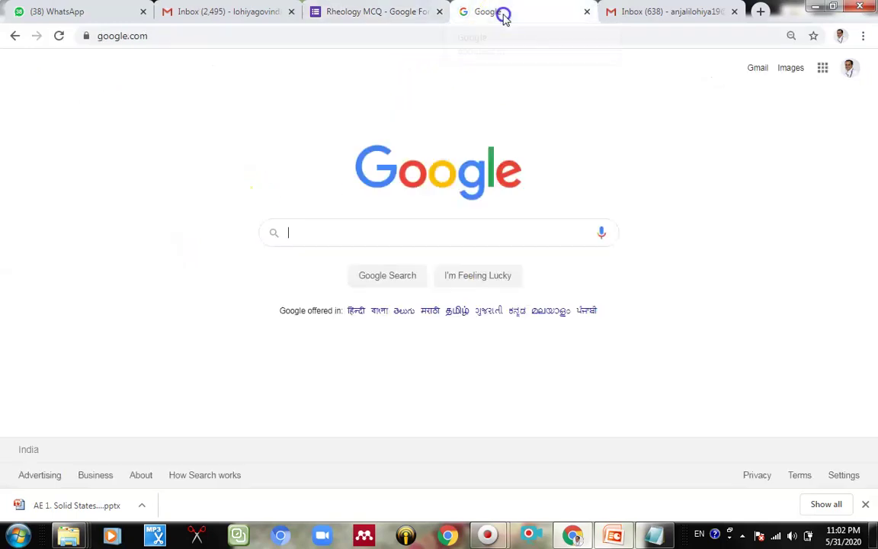
pyautogui.click(354, 232)
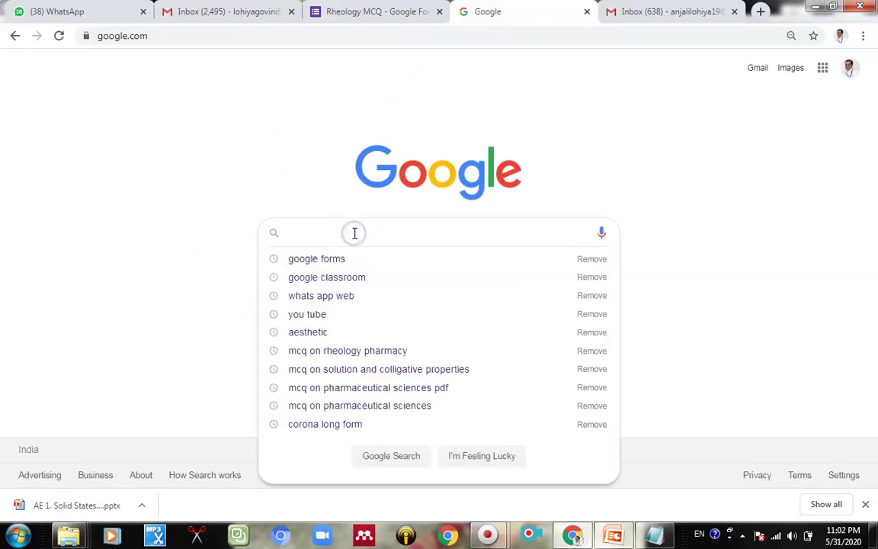
pyautogui.write('google')
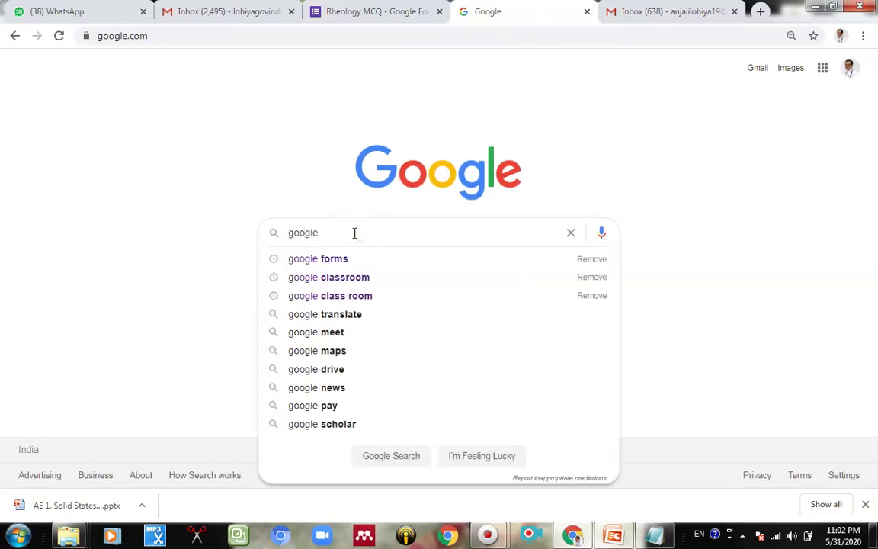
pyautogui.click(330, 280)
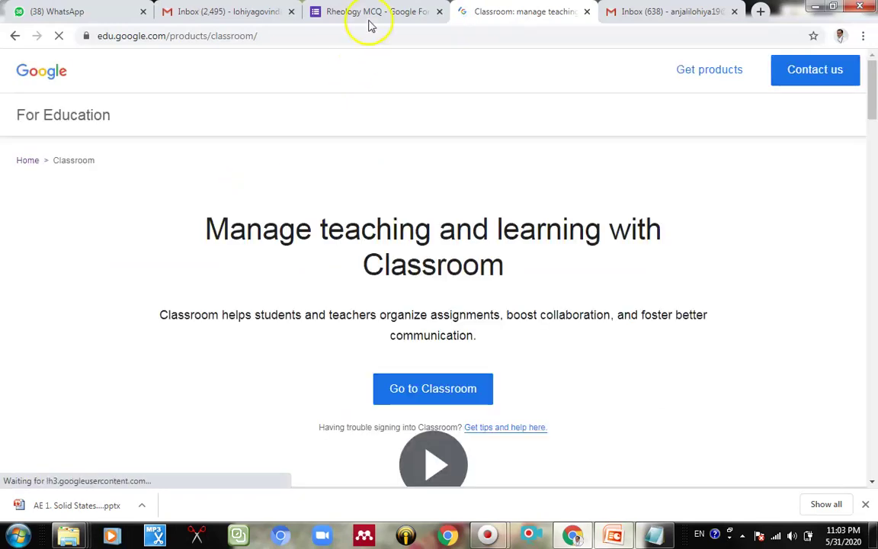
pyautogui.click(409, 395)
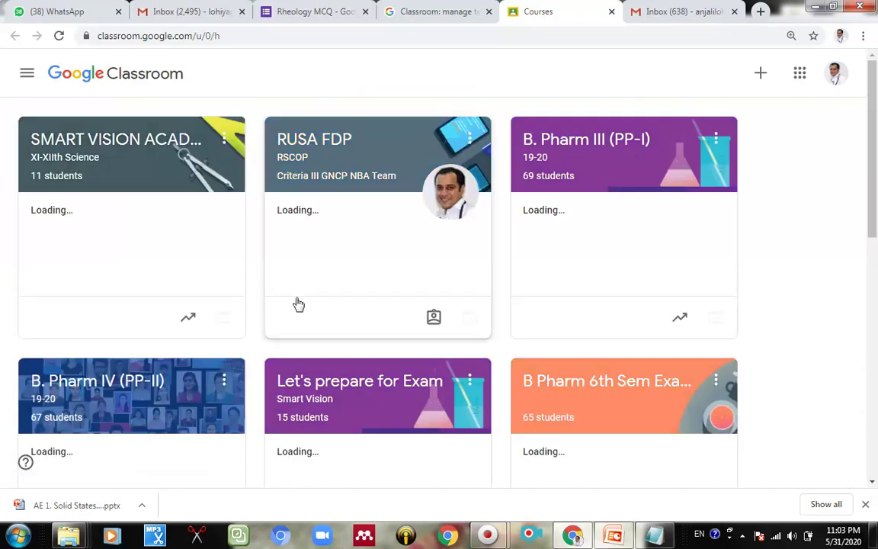
# Step: In B. Pharm III (PP-I) Classwork, start a 'Rheology' quiz assignment and open its Blank Quiz
pyautogui.click(555, 141)
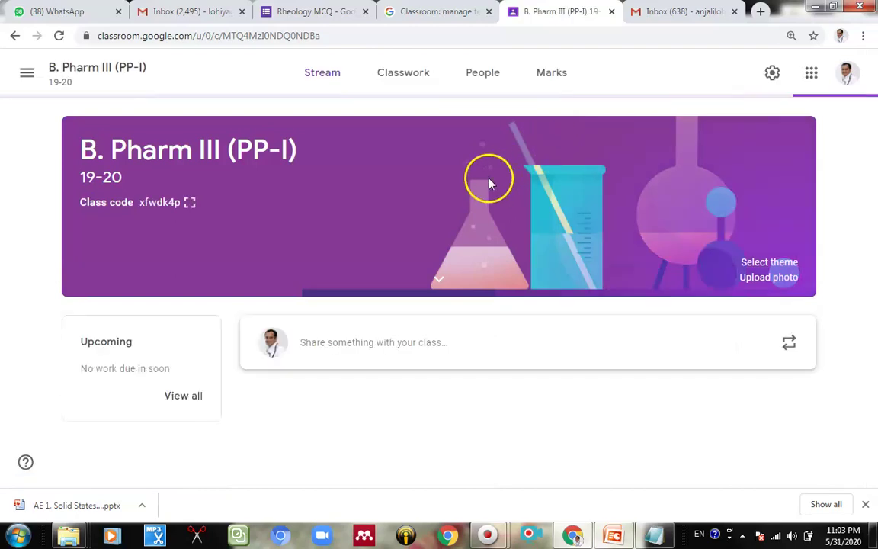
pyautogui.click(406, 82)
pyautogui.click(408, 84)
pyautogui.click(306, 133)
pyautogui.click(308, 135)
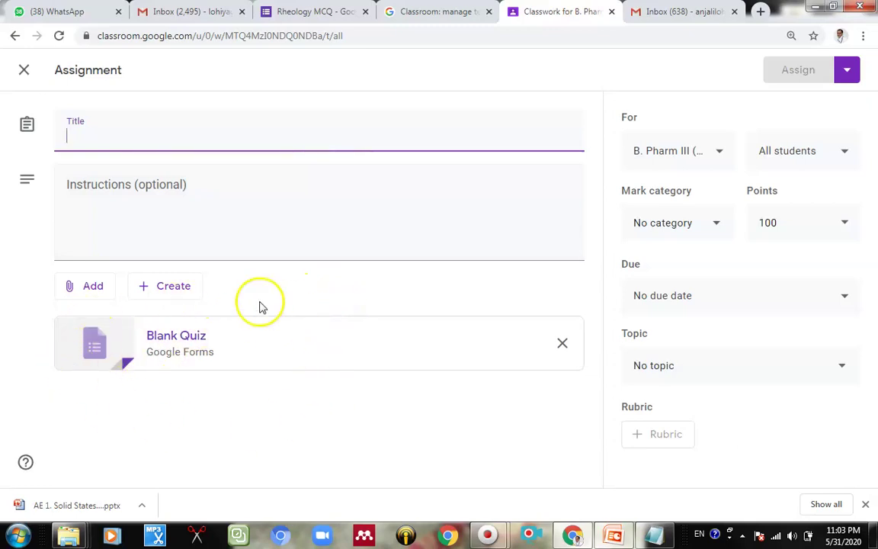
pyautogui.click(192, 348)
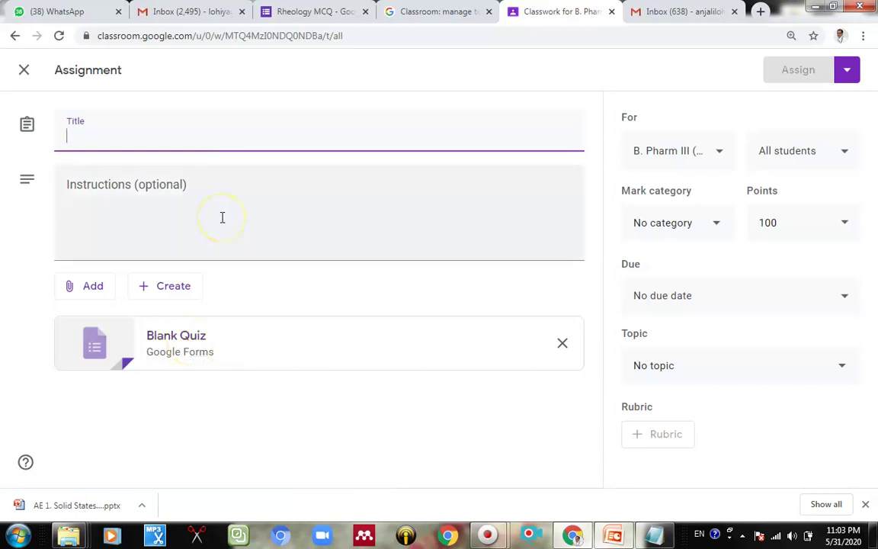
pyautogui.write('Rh')
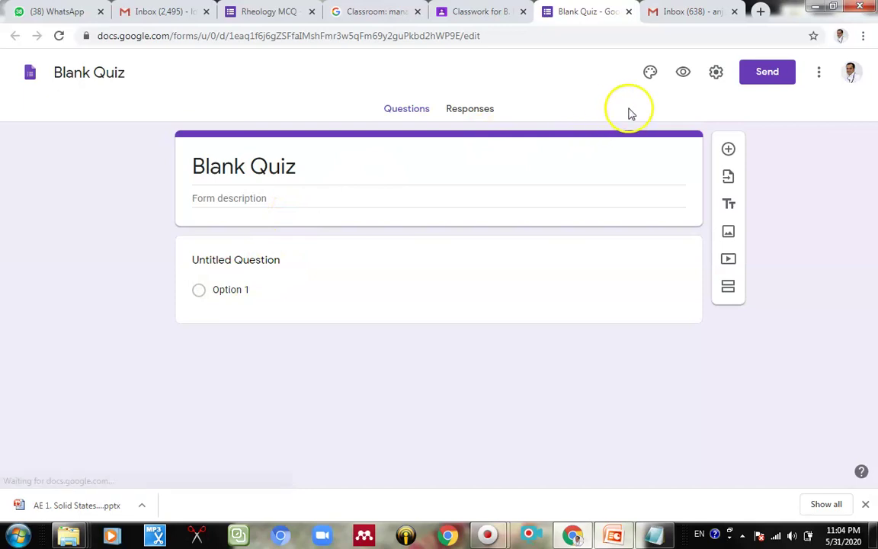
# Step: Set the quiz to collect respondents' e-mail addresses and limit each to one response
pyautogui.click(715, 73)
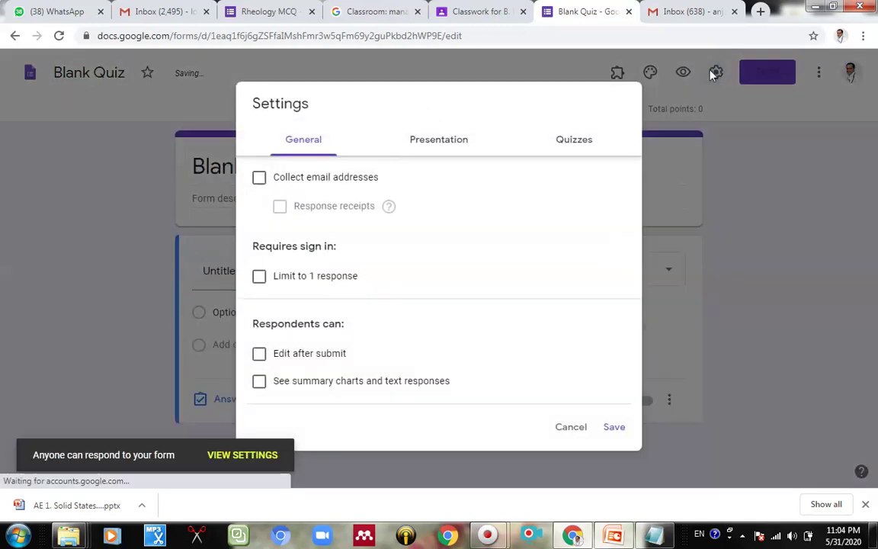
pyautogui.click(565, 139)
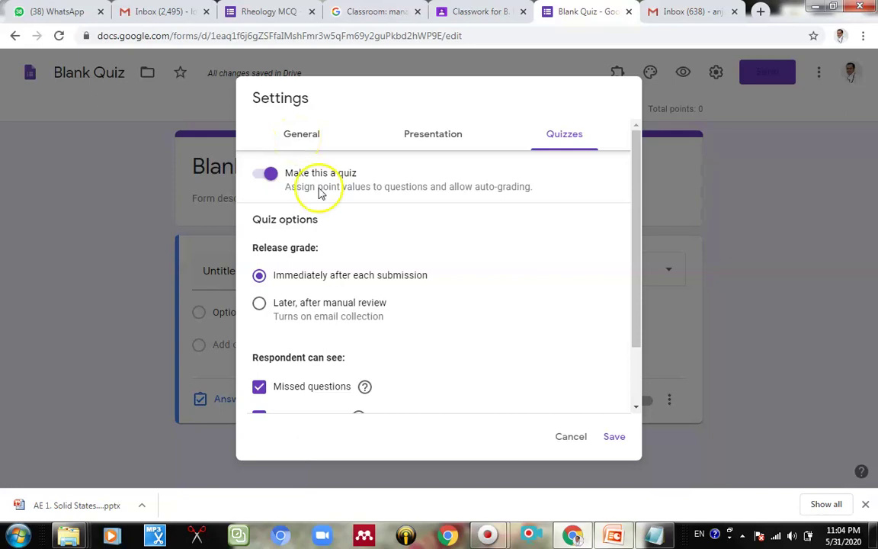
pyautogui.click(560, 436)
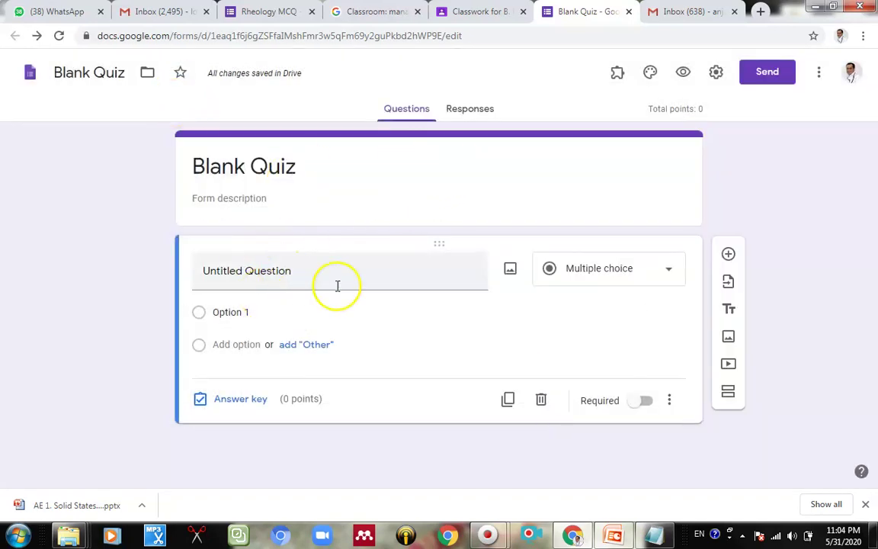
pyautogui.click(715, 75)
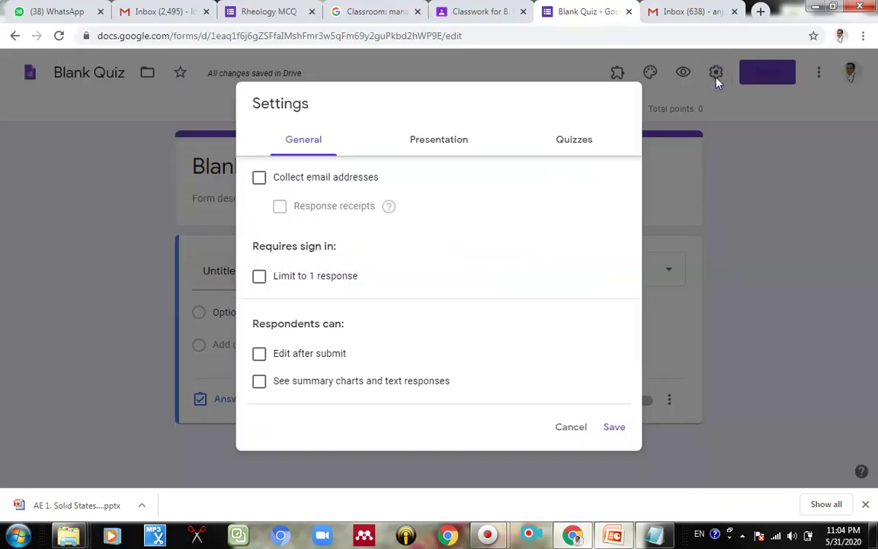
pyautogui.click(260, 178)
pyautogui.click(260, 276)
pyautogui.click(616, 432)
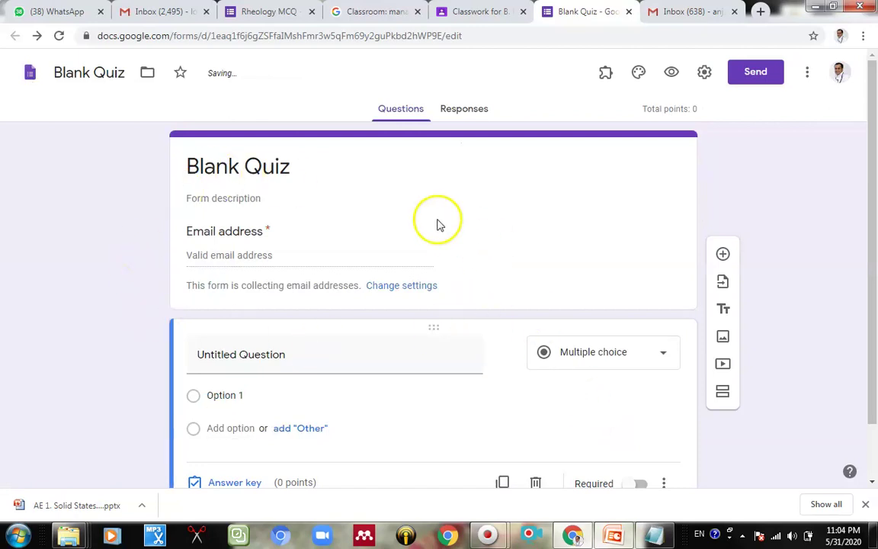
# Step: Rename the blank quiz's title to 'Rheology'
pyautogui.scroll(-1, 332, 270)
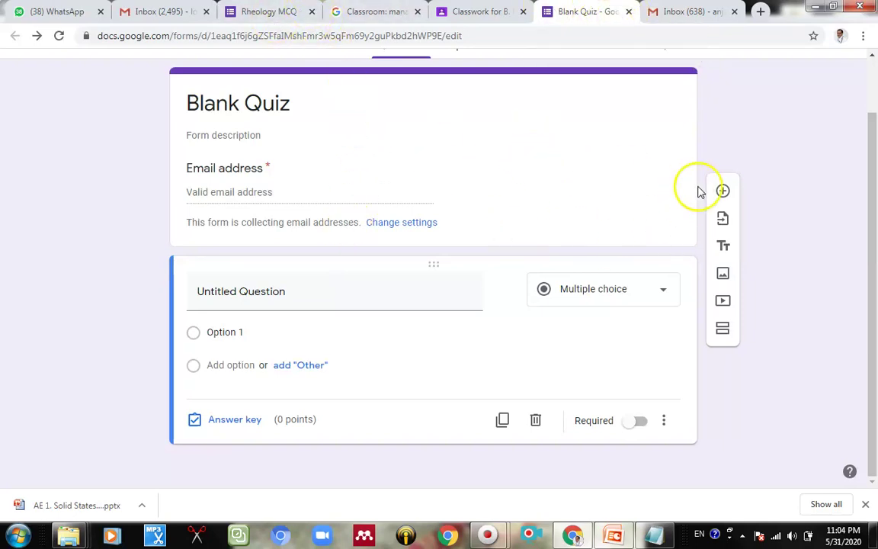
pyautogui.scroll(2, 480, 186)
pyautogui.click(279, 164)
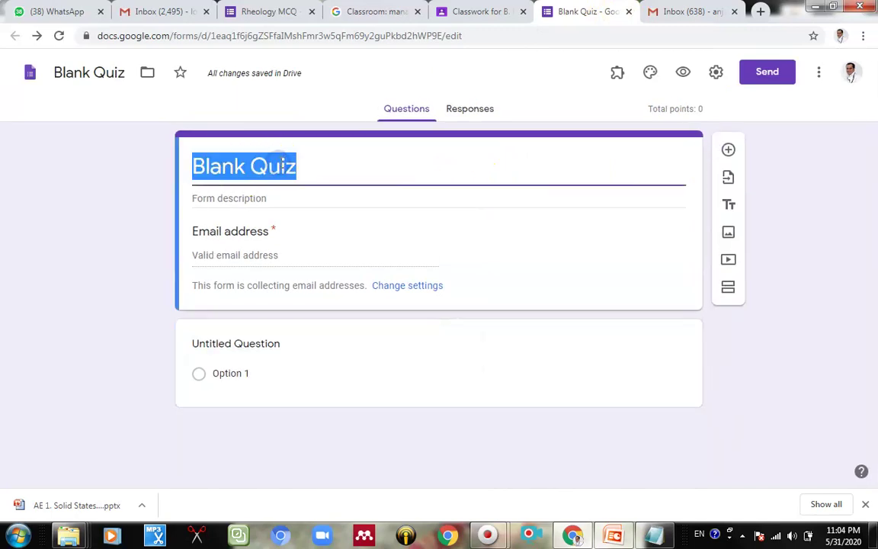
pyautogui.write('Rheology')
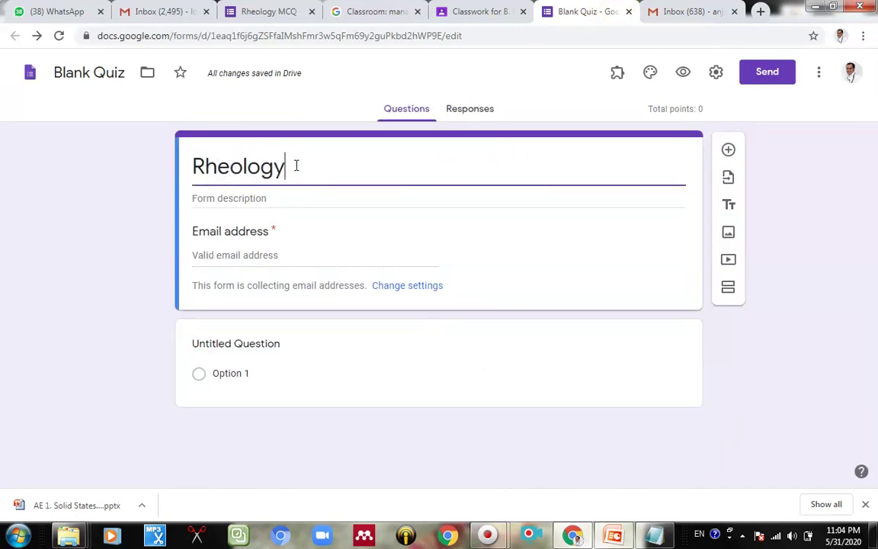
pyautogui.click(553, 425)
pyautogui.click(78, 118)
pyautogui.click(531, 42)
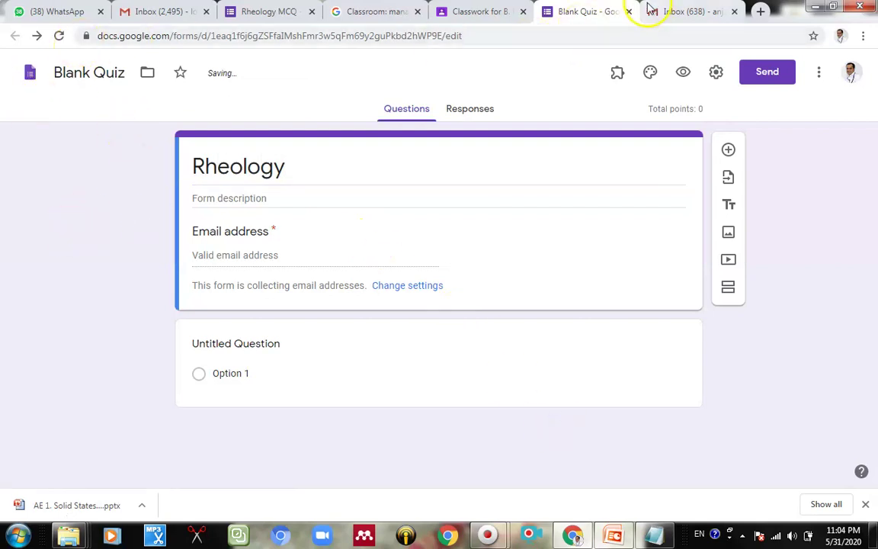
pyautogui.click(806, 303)
# Step: Remove the Blank Quiz attachment from the assignment and return to the Rheology MCQ form
pyautogui.click(629, 11)
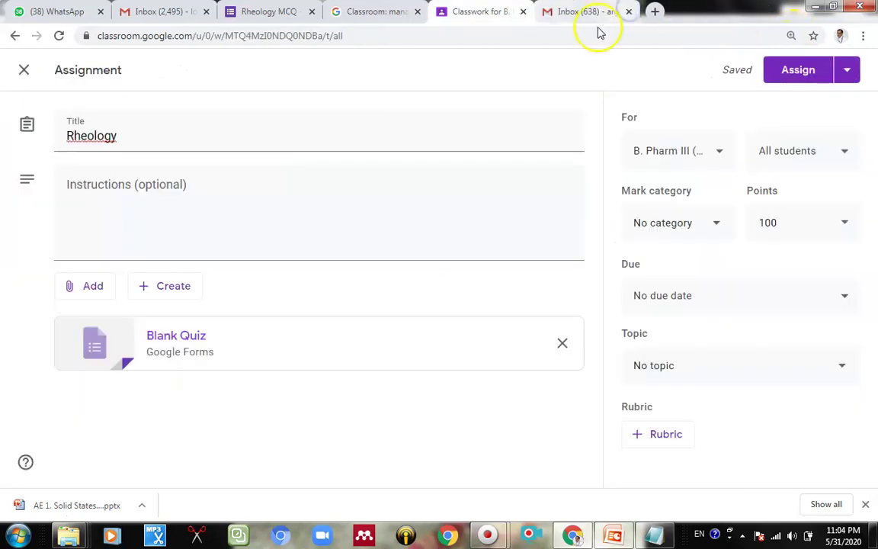
pyautogui.click(561, 344)
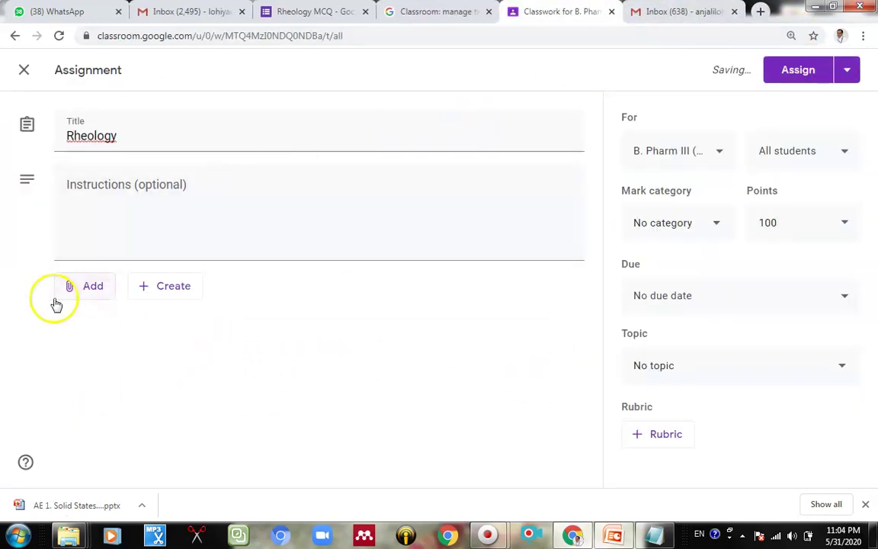
pyautogui.click(310, 14)
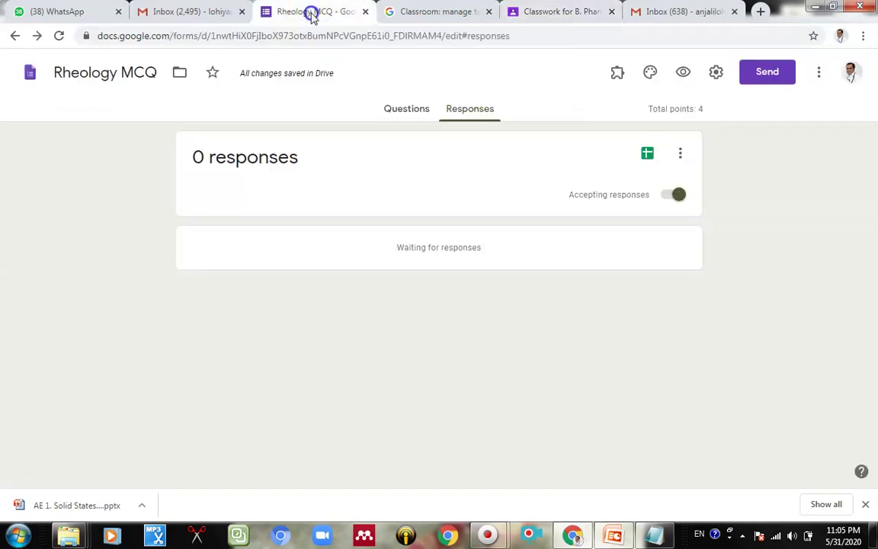
# Step: Copy the Rheology MCQ form's link from the Send dialog's link option
pyautogui.click(408, 108)
pyautogui.click(741, 73)
pyautogui.click(375, 174)
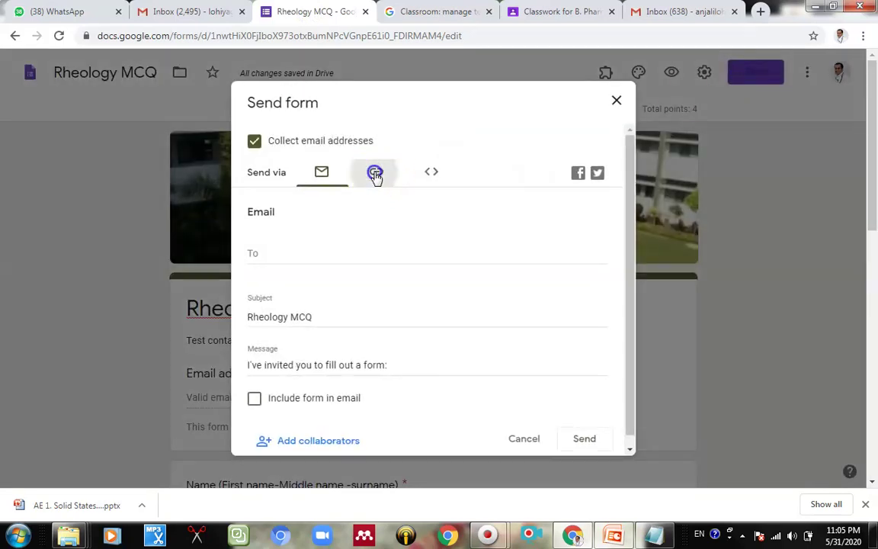
pyautogui.click(339, 239)
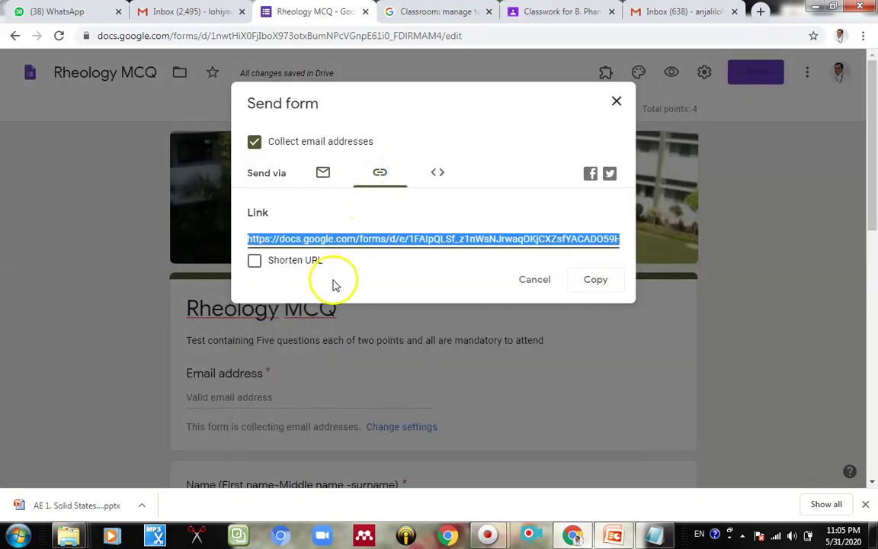
pyautogui.click(585, 278)
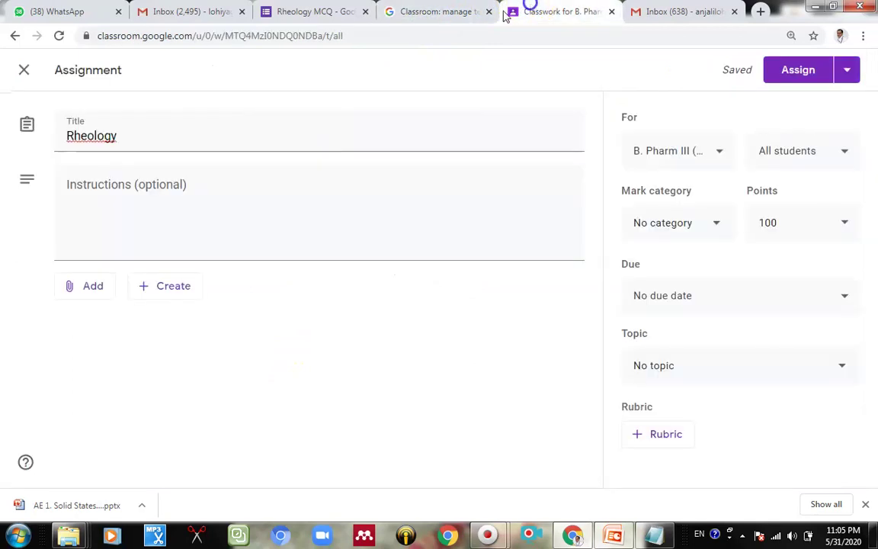
# Step: Paste the copied Rheology MCQ form URL as a link attachment on the Rheology assignment
pyautogui.click(488, 12)
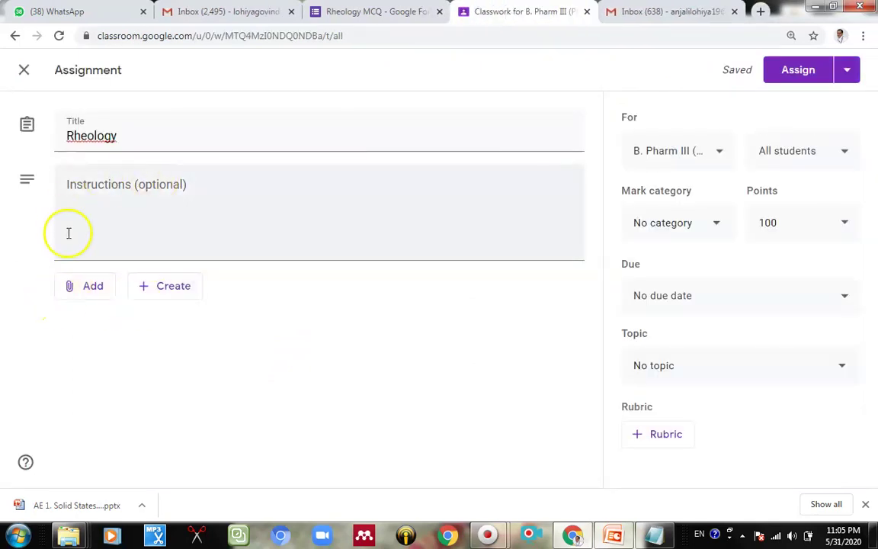
pyautogui.click(91, 296)
pyautogui.click(94, 369)
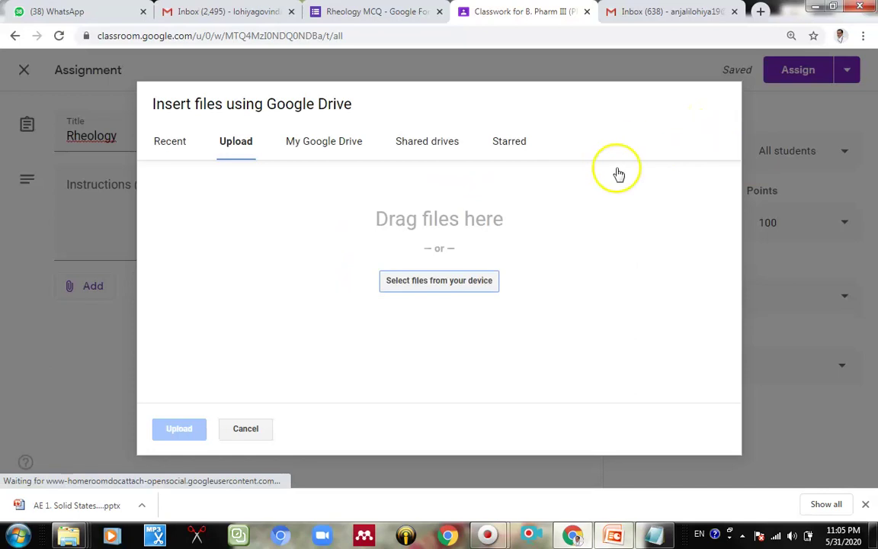
pyautogui.click(236, 426)
pyautogui.click(83, 286)
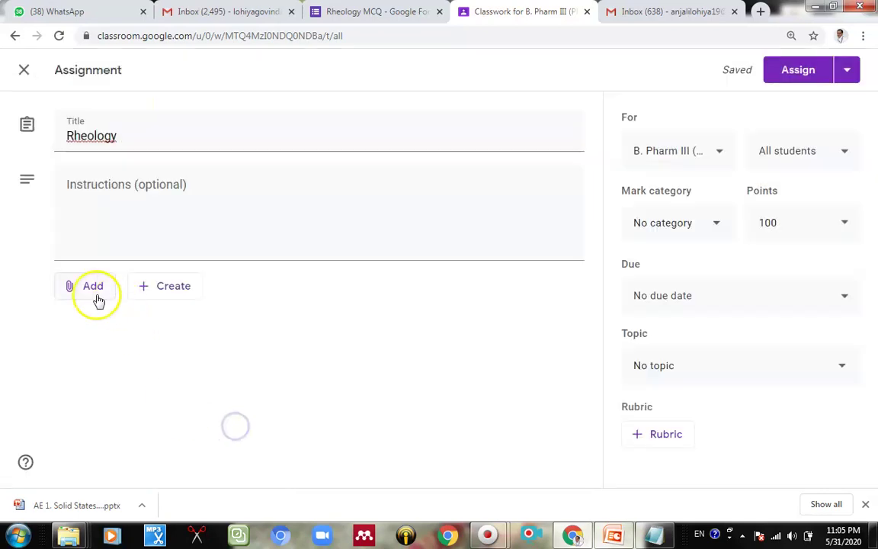
pyautogui.click(99, 341)
pyautogui.hotkey('ctrl', 'v')
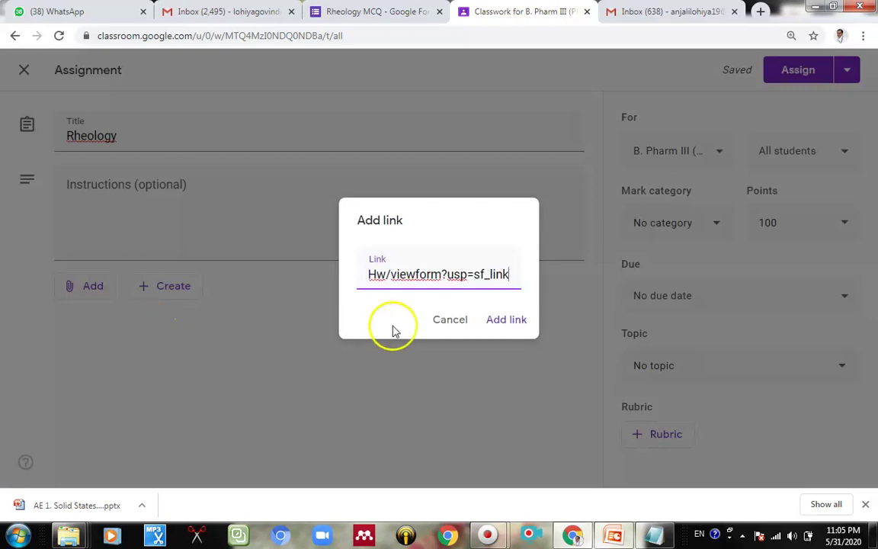
pyautogui.click(506, 324)
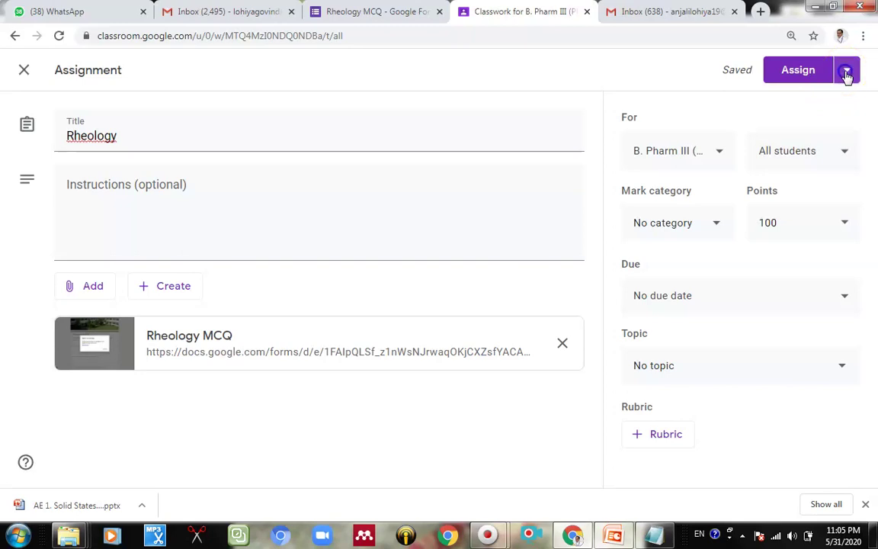
# Step: Assign the Rheology assignment to a single student instead of all students
pyautogui.click(846, 72)
pyautogui.click(645, 84)
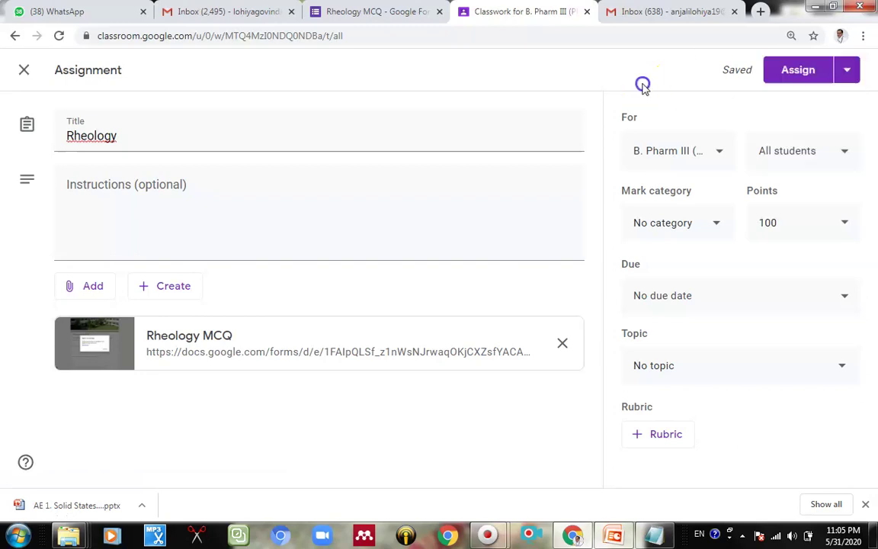
pyautogui.click(807, 151)
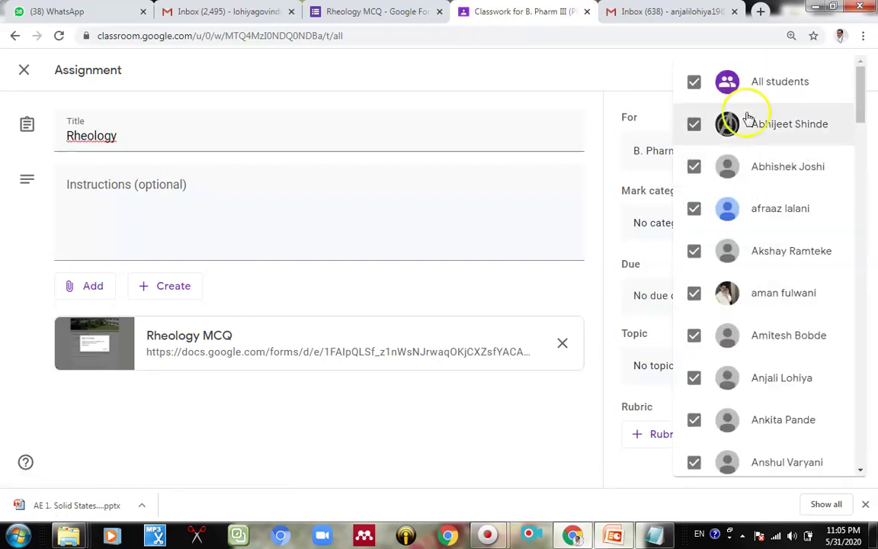
pyautogui.click(693, 82)
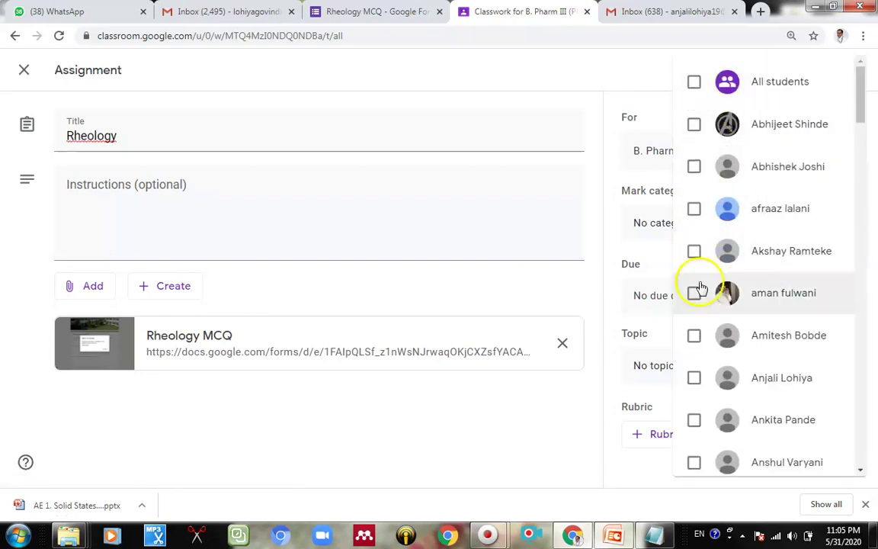
pyautogui.click(693, 377)
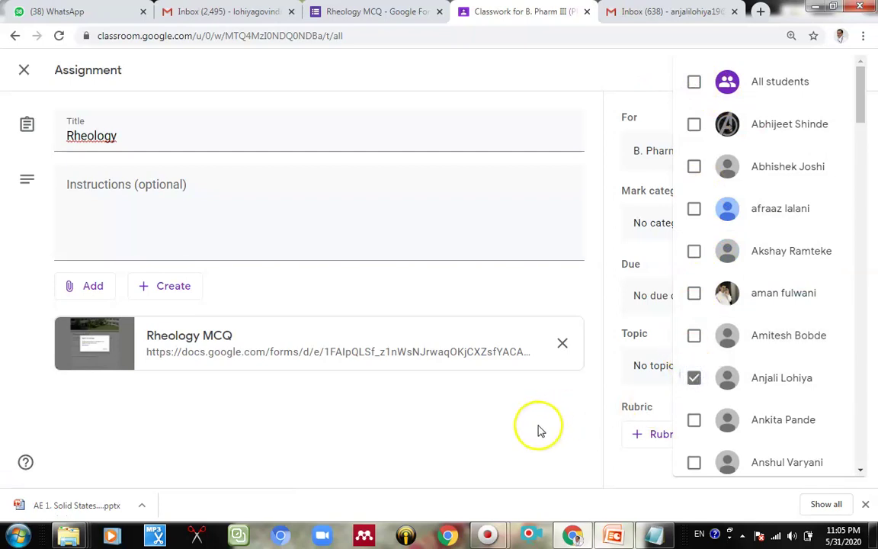
pyautogui.click(637, 133)
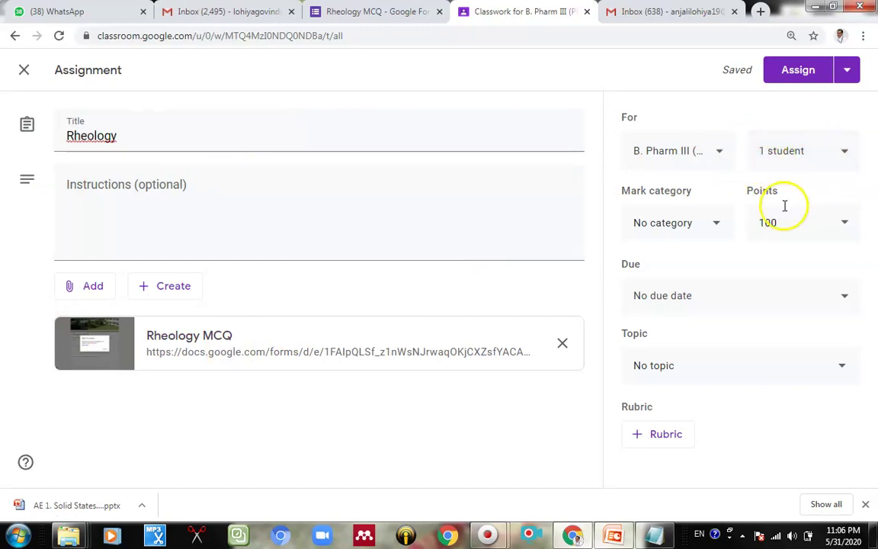
# Step: Change the assignment's points from 100 to 4
pyautogui.click(789, 229)
pyautogui.moveTo(789, 228); pyautogui.dragTo(732, 238)
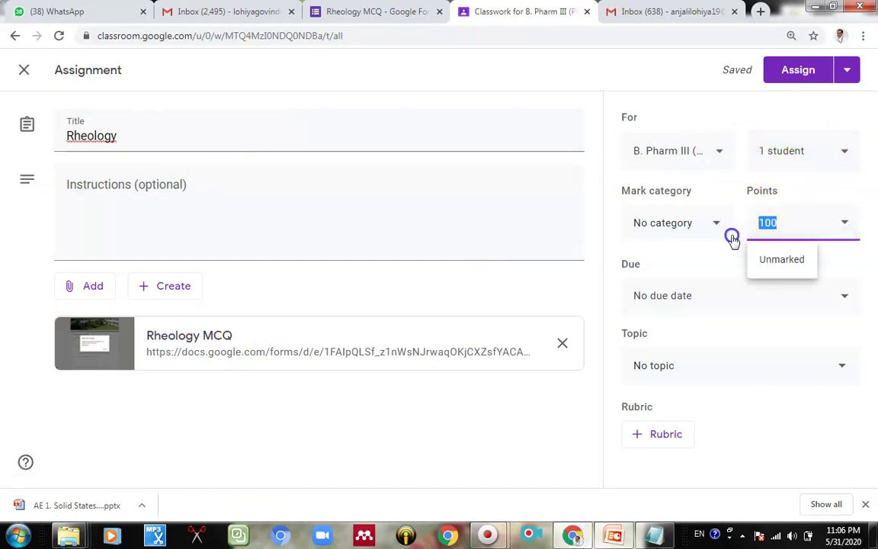
pyautogui.write('4')
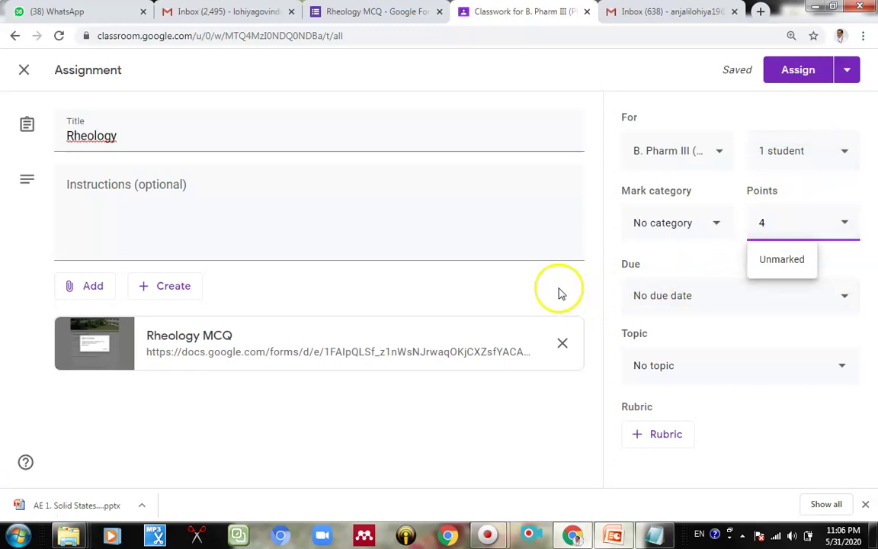
pyautogui.click(558, 288)
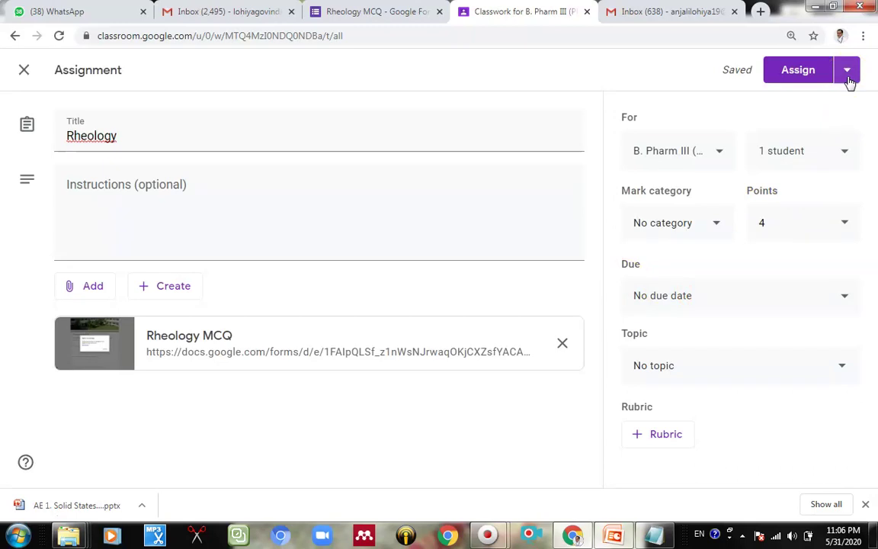
# Step: File the Rheology assignment under the 'Google forms tests' topic and assign it
pyautogui.click(848, 76)
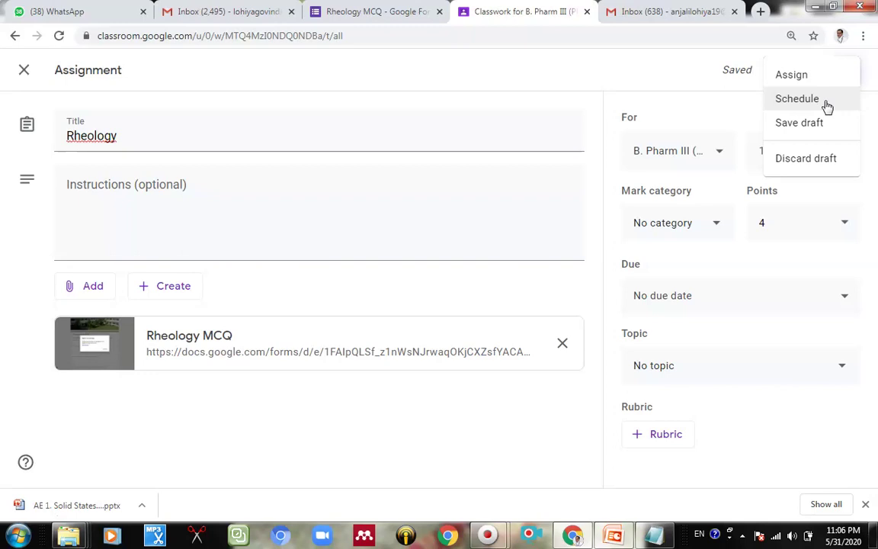
pyautogui.click(681, 98)
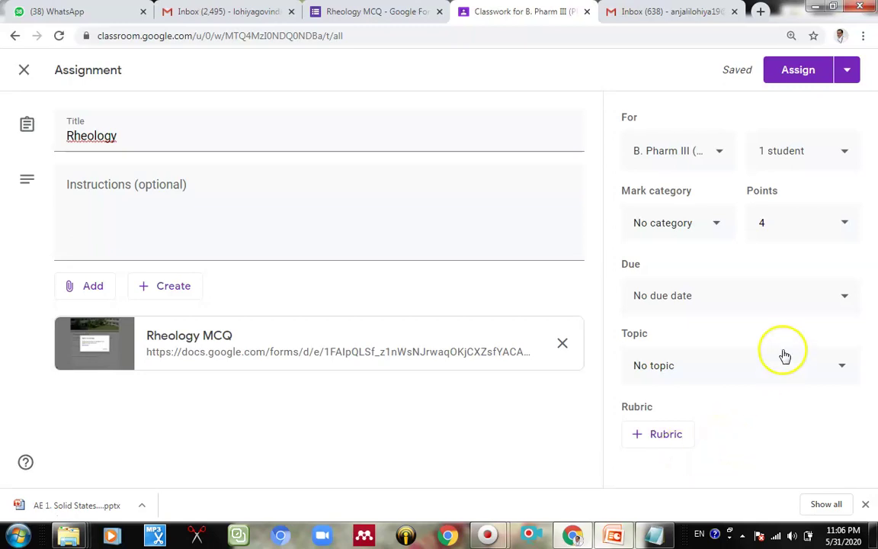
pyautogui.click(706, 369)
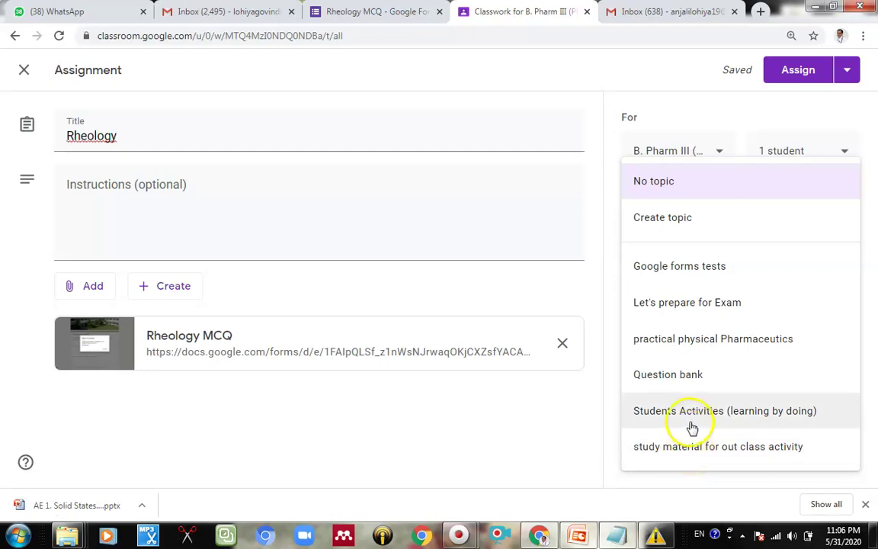
pyautogui.click(701, 275)
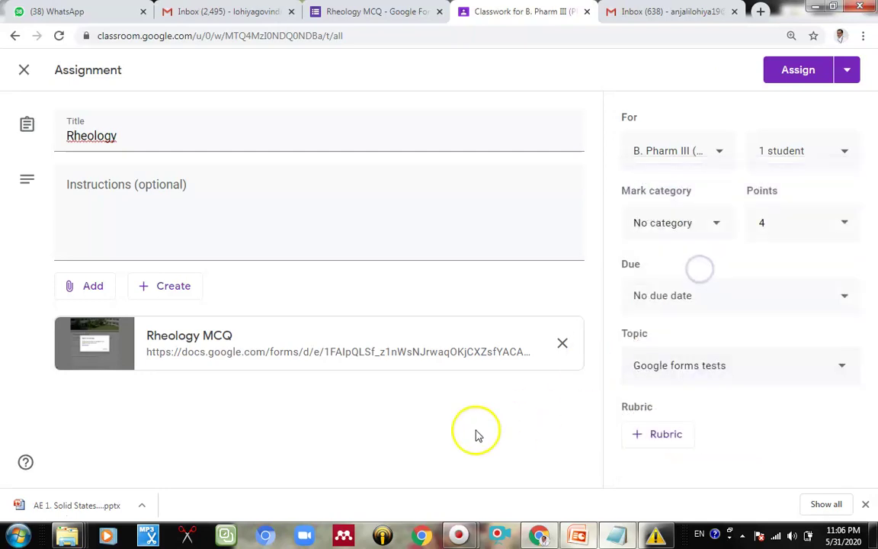
pyautogui.click(789, 69)
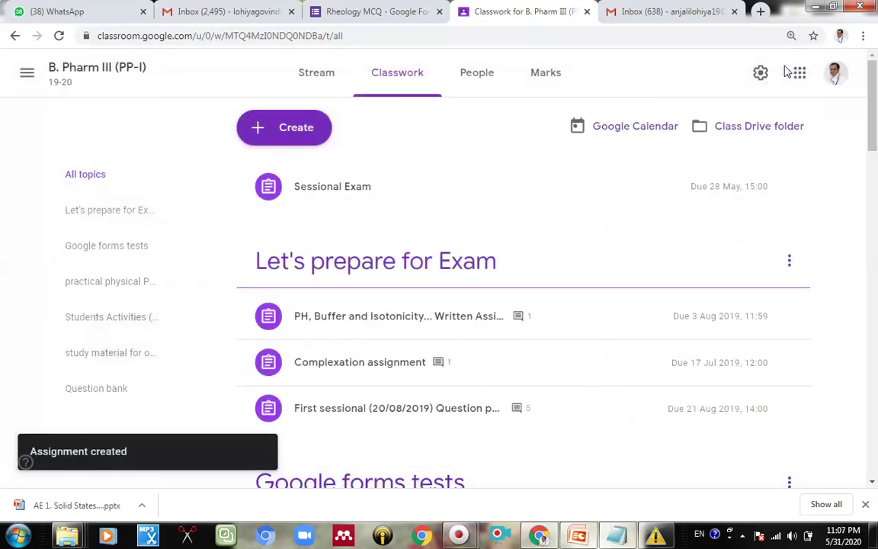
# Step: Go to the class Stream and scroll to the Rheology card showing 1 assigned, 0 handed in
pyautogui.click(661, 12)
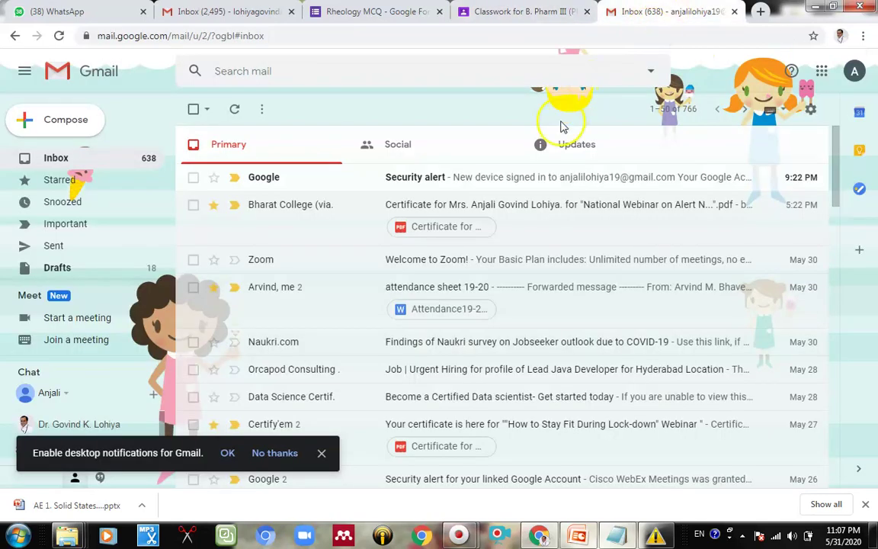
pyautogui.click(229, 109)
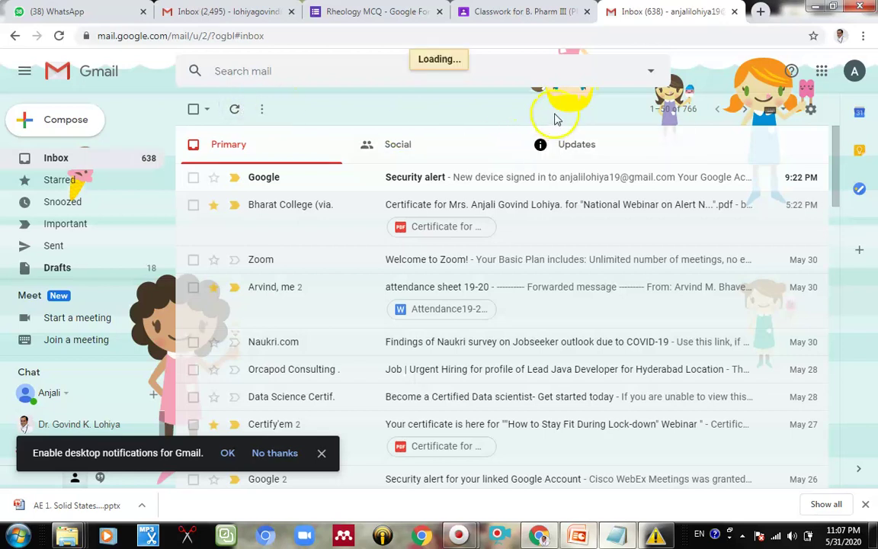
pyautogui.click(486, 13)
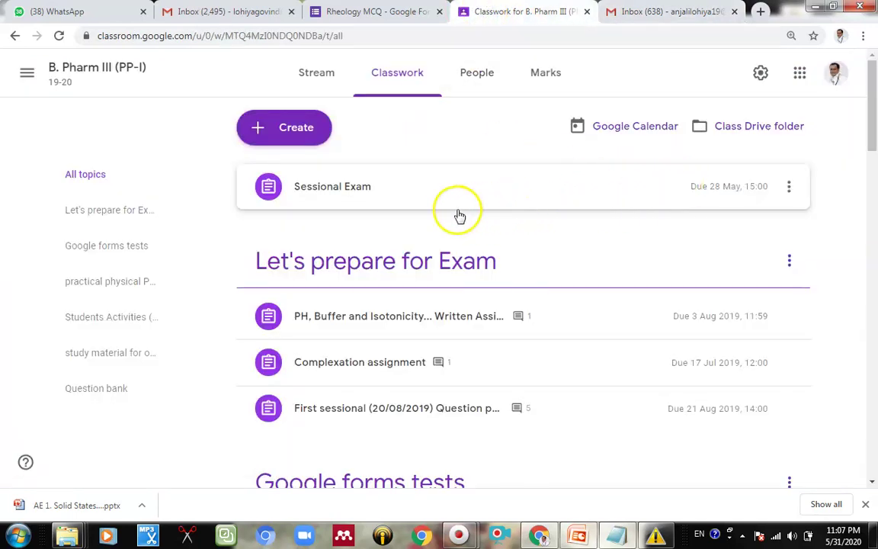
pyautogui.click(322, 77)
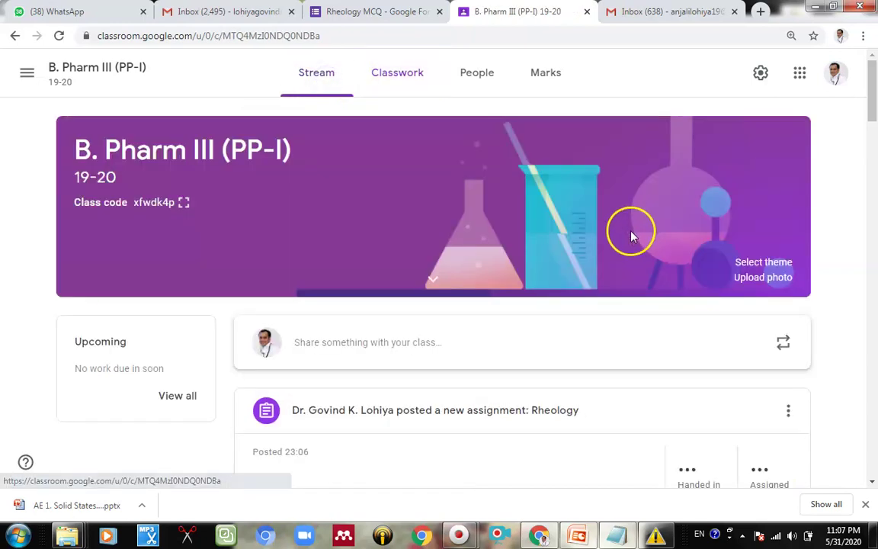
pyautogui.scroll(-1, 488, 315)
pyautogui.scroll(-2, 426, 328)
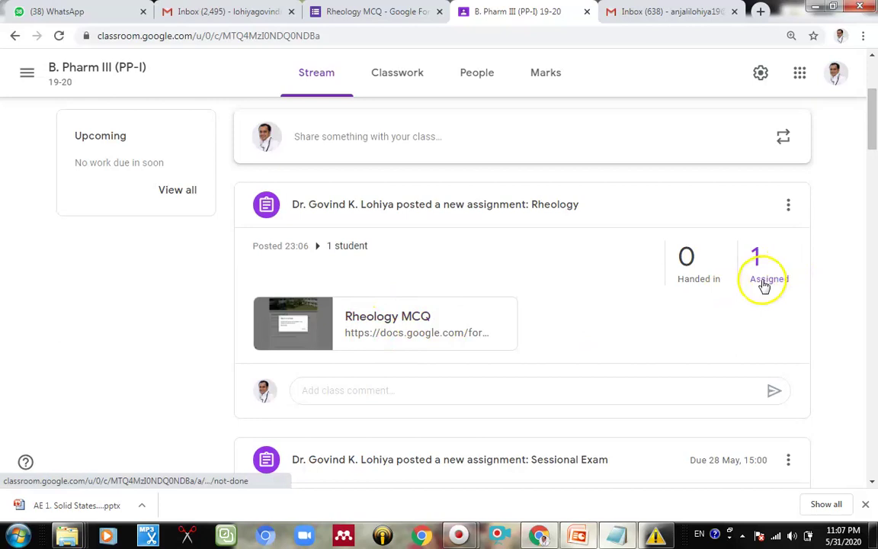
# Step: Reload Gmail, trash the Google security alert email, and return to the class stream
pyautogui.click(653, 13)
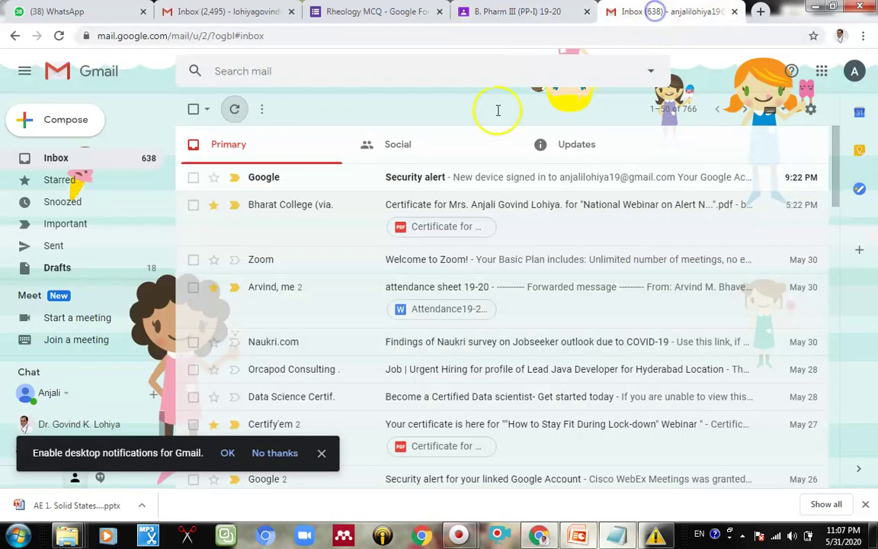
pyautogui.click(234, 110)
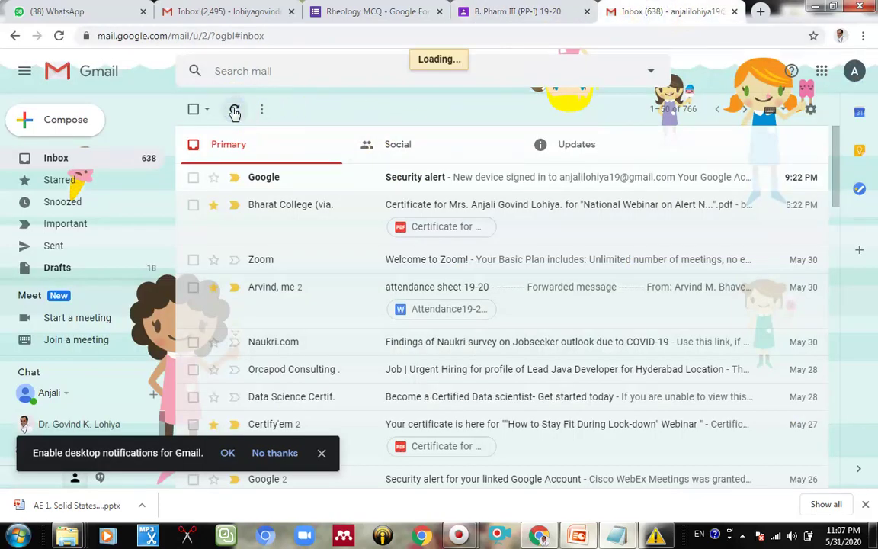
pyautogui.rightClick(362, 99)
pyautogui.click(389, 143)
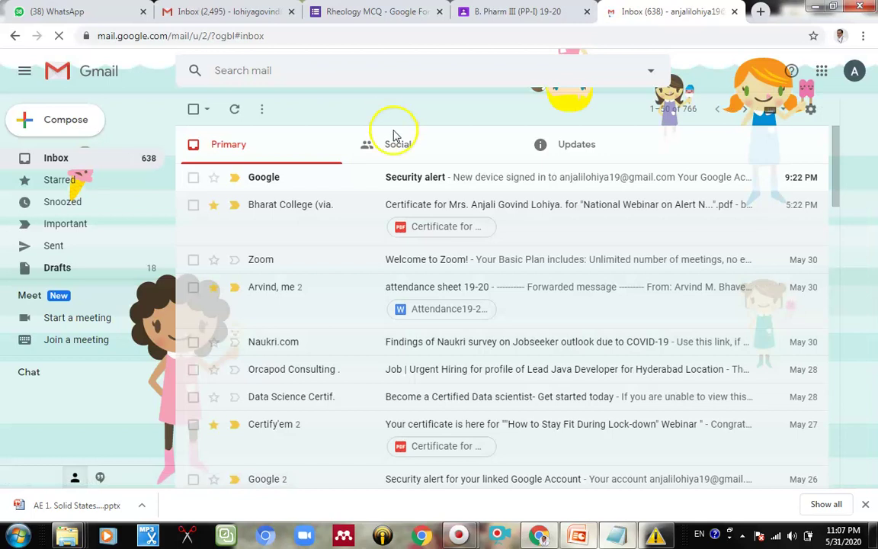
pyautogui.click(193, 177)
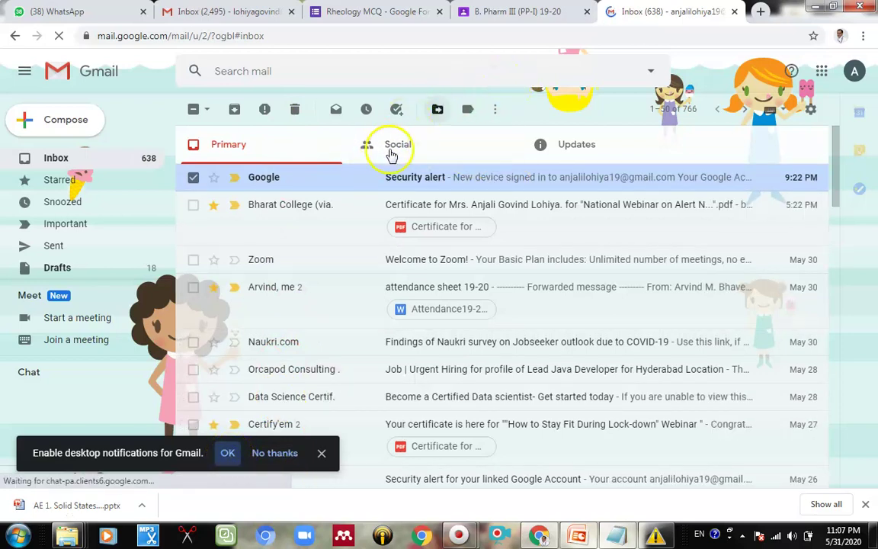
pyautogui.click(321, 455)
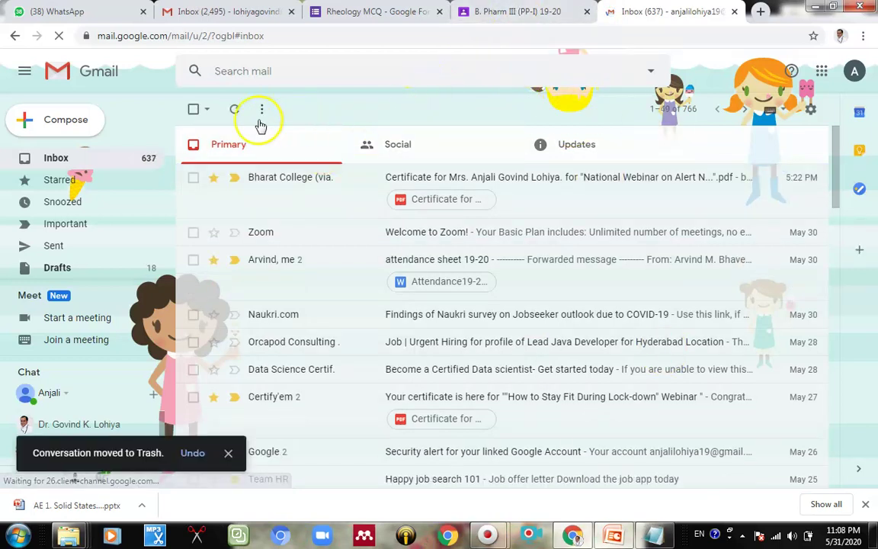
pyautogui.click(501, 17)
# Step: Open the Rheology MCQ form from the stream, then allow Gmail notifications and refresh the inbox
pyautogui.scroll(3, 637, 353)
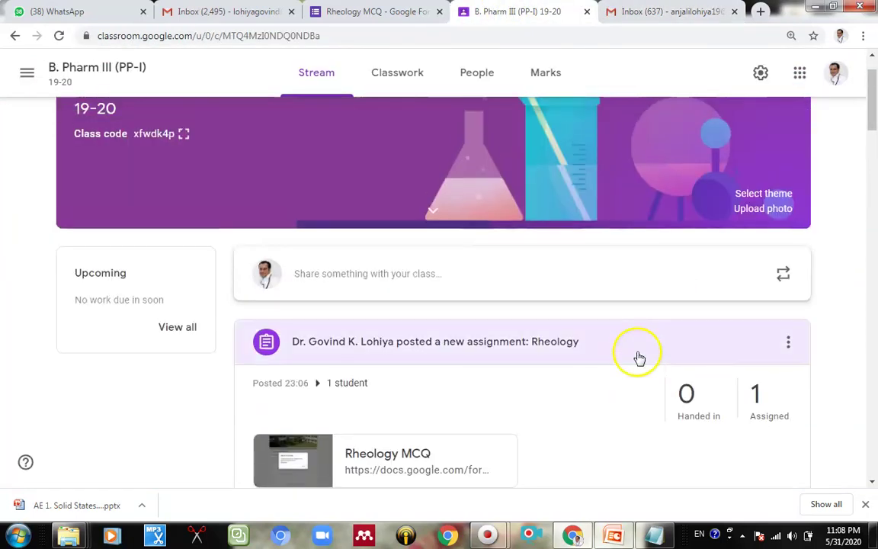
pyautogui.scroll(-3, 481, 358)
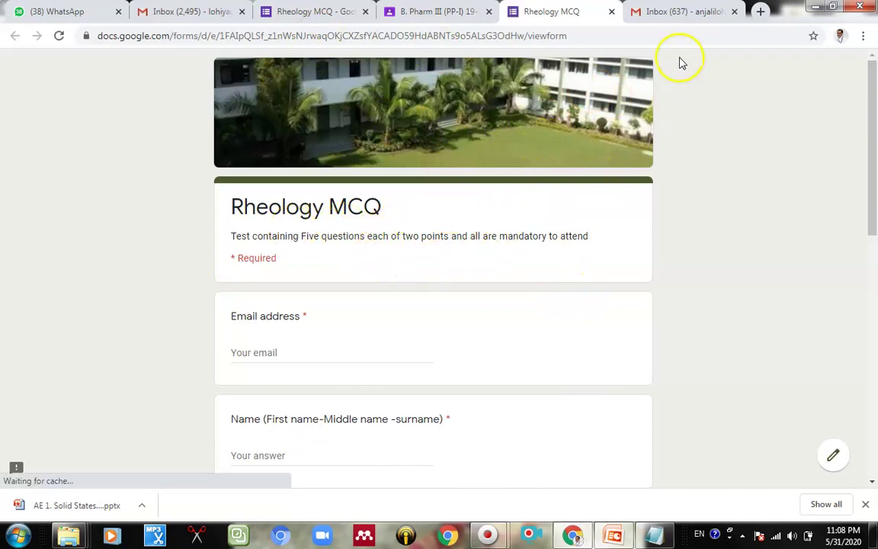
pyautogui.click(662, 10)
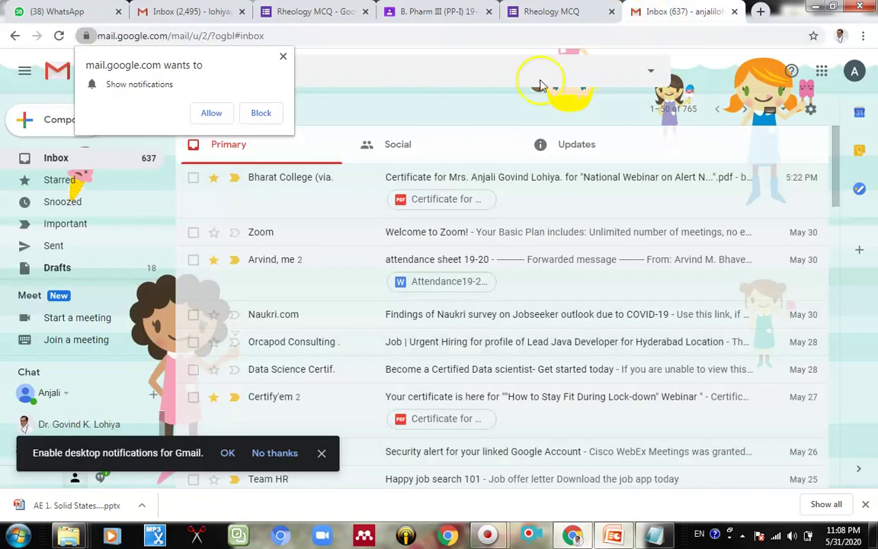
pyautogui.click(211, 112)
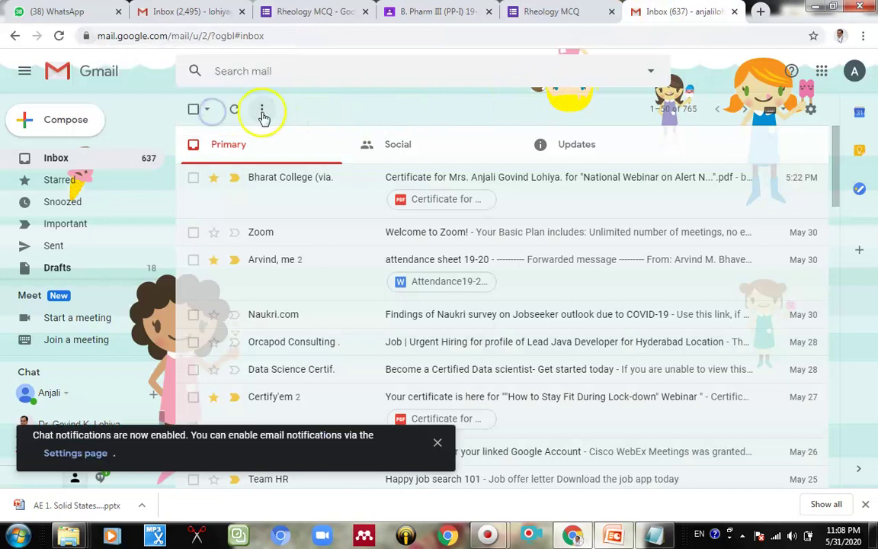
pyautogui.click(233, 115)
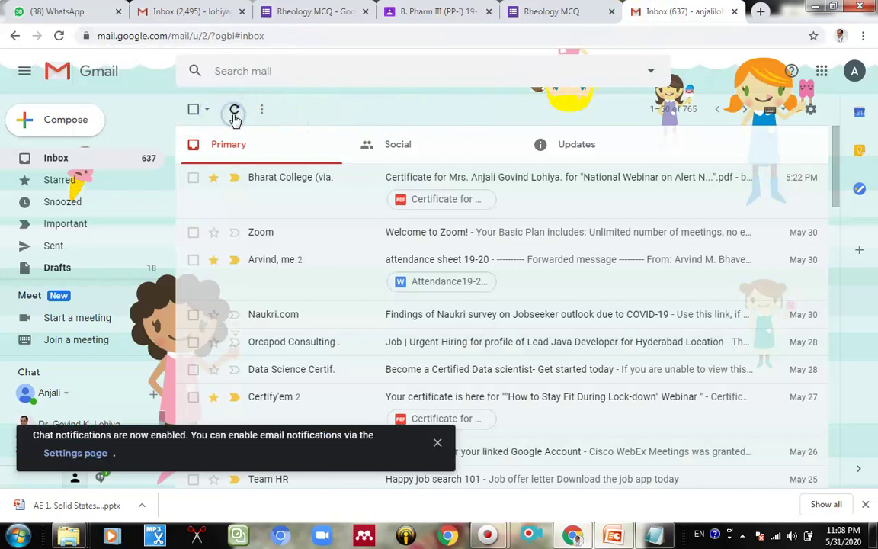
pyautogui.click(432, 450)
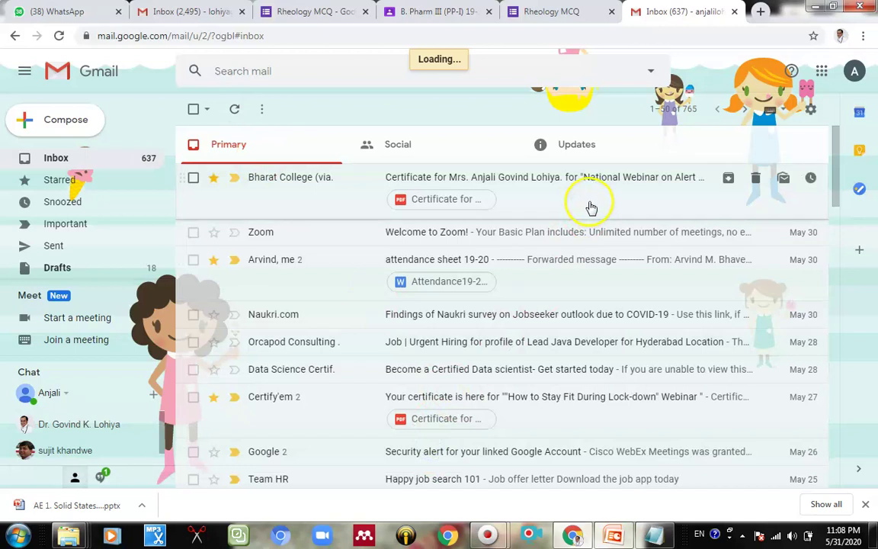
# Step: Search Gmail for 'pp-i' and open the New assignment: 'Rheology' email
pyautogui.click(291, 72)
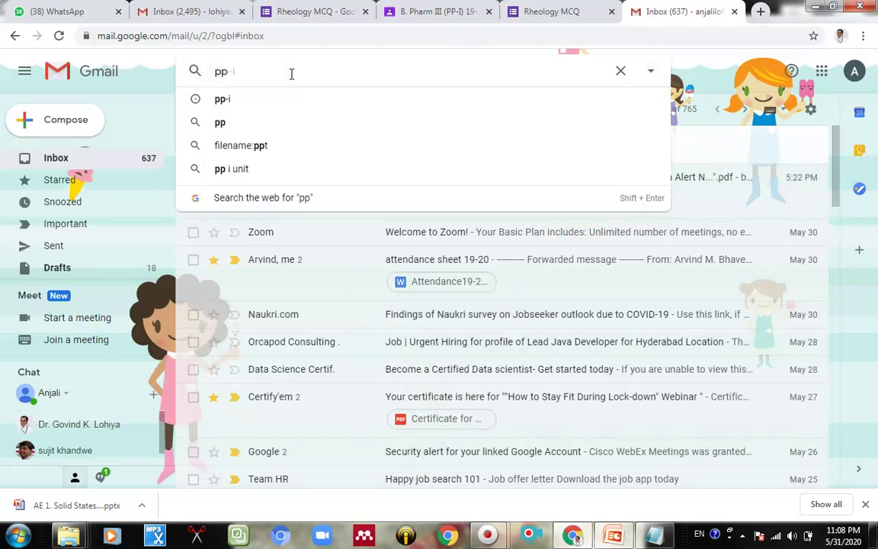
pyautogui.click(229, 98)
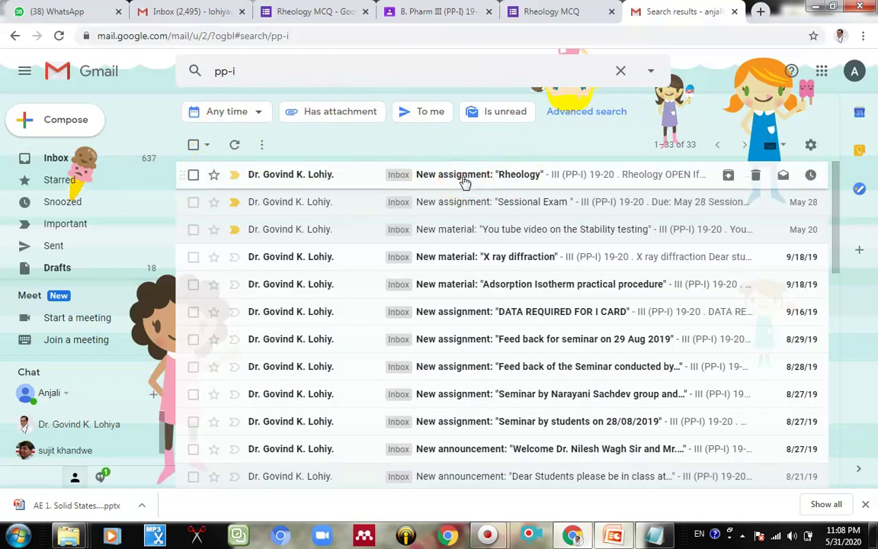
pyautogui.click(463, 176)
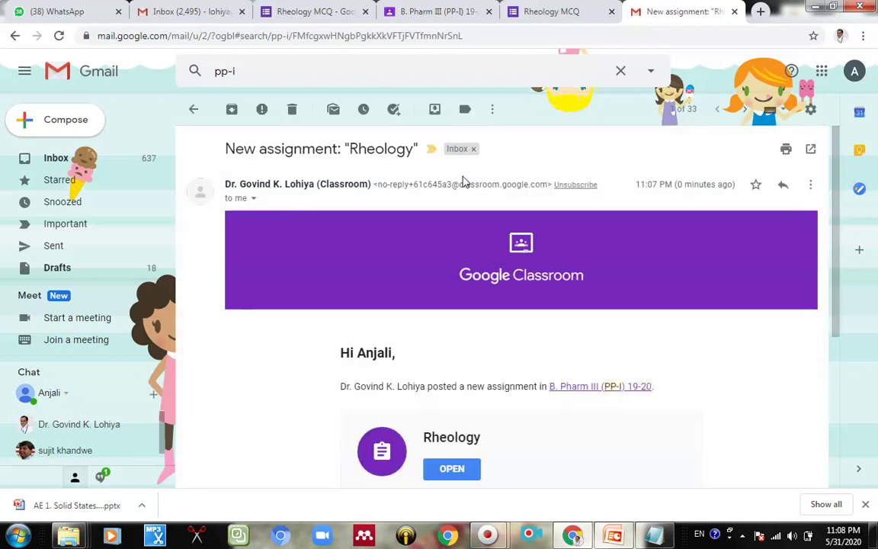
pyautogui.scroll(-3, 546, 242)
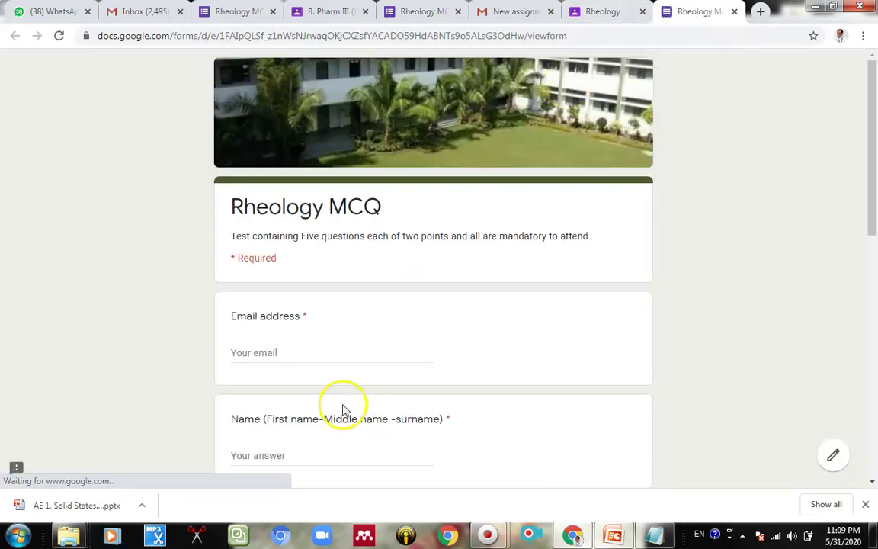
# Step: Fill in the student's email from the autofill suggestion and enter the student's name
pyautogui.click(331, 354)
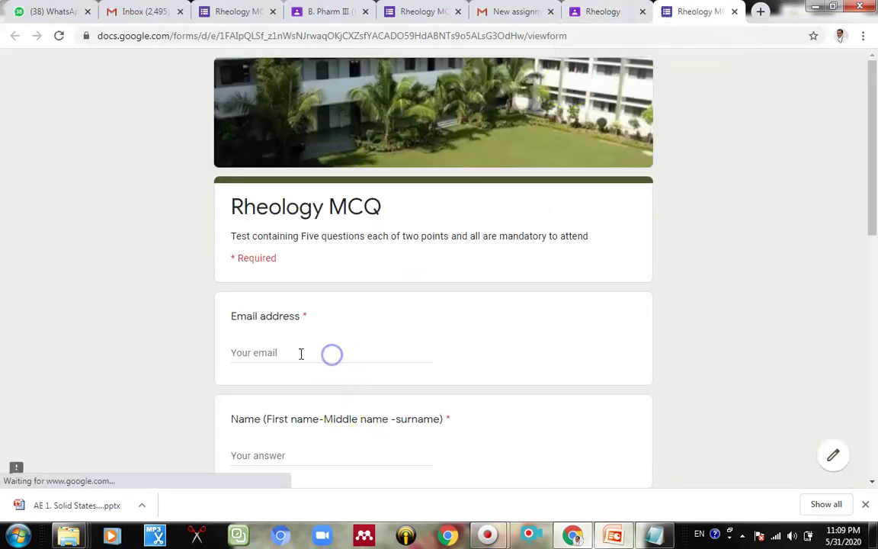
pyautogui.scroll(-2, 328, 347)
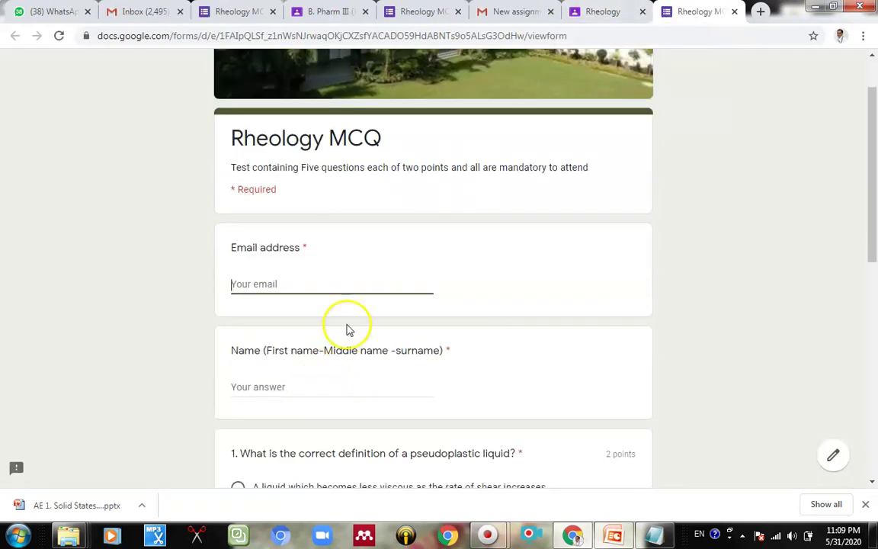
pyautogui.write('anj')
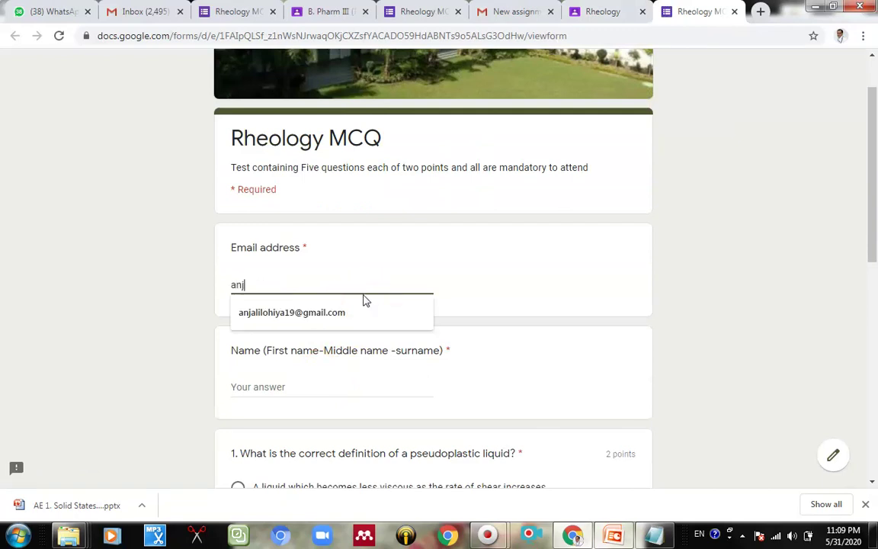
pyautogui.write('al')
pyautogui.click(358, 321)
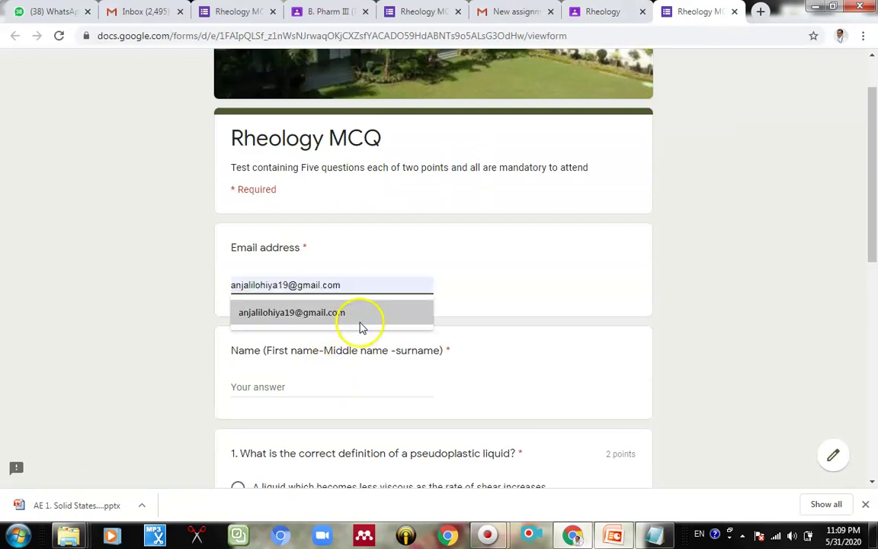
pyautogui.click(311, 389)
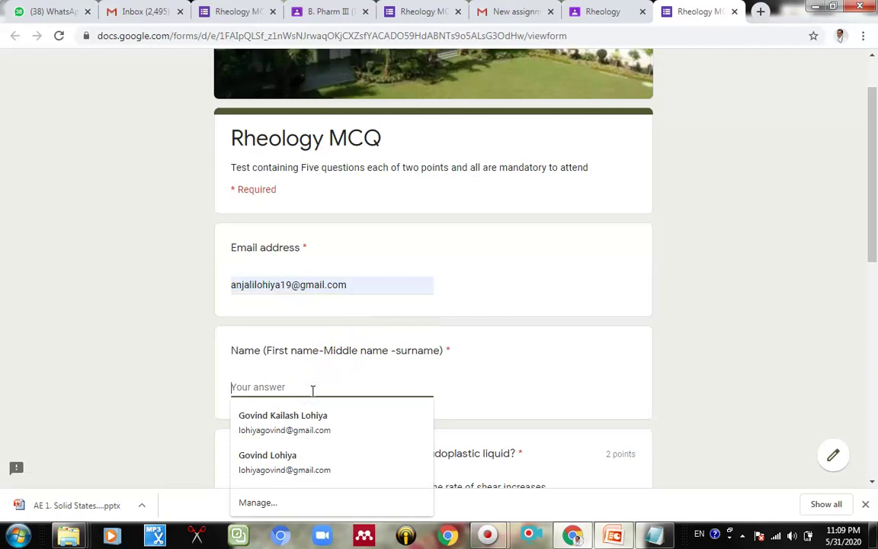
pyautogui.write('a')
pyautogui.press('BackSpace')
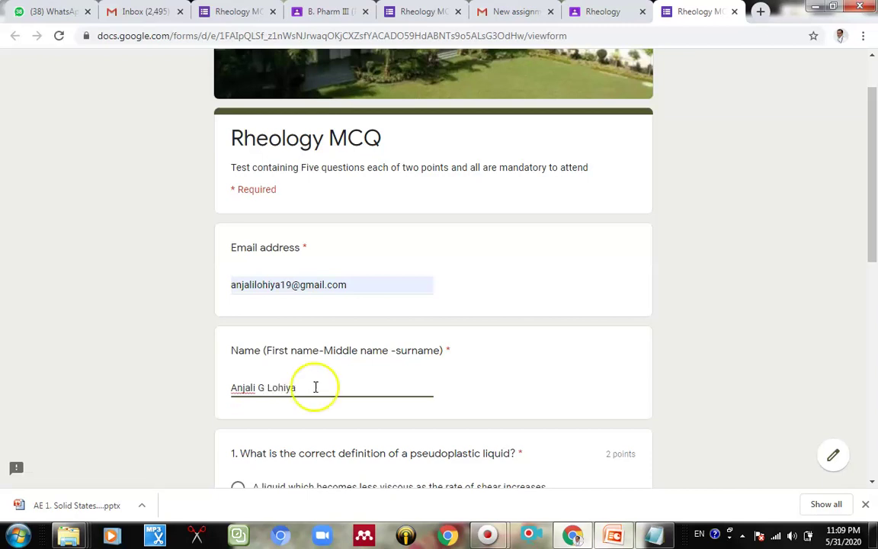
# Step: Answer question 1 with the shear-thinning definition and question 2 with Volume, request a copy, and submit
pyautogui.scroll(-3, 343, 382)
pyautogui.scroll(-4, 358, 286)
pyautogui.scroll(4, 351, 288)
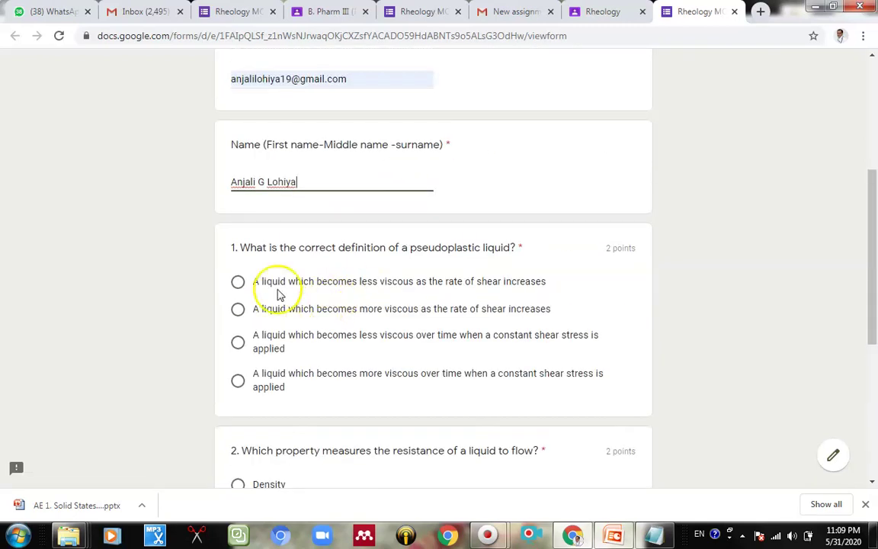
pyautogui.click(238, 281)
pyautogui.scroll(-2, 343, 284)
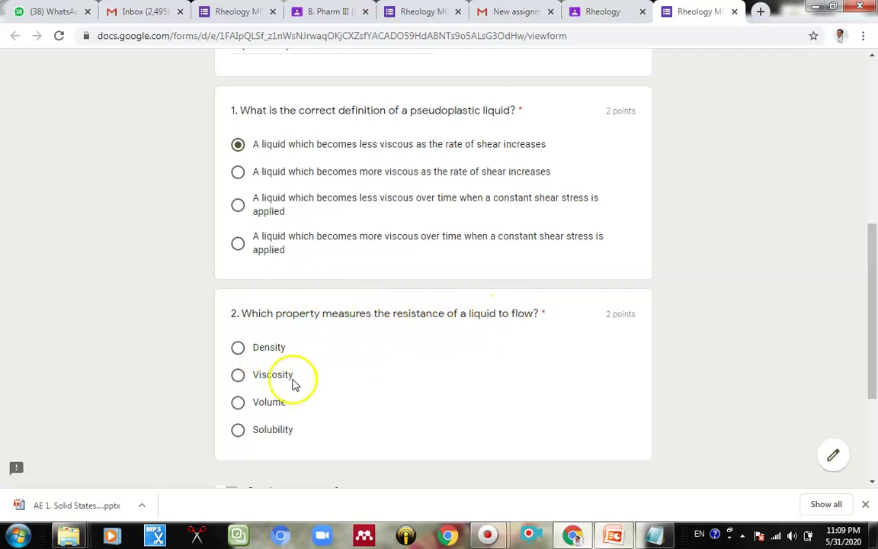
pyautogui.click(266, 401)
pyautogui.scroll(-3, 503, 391)
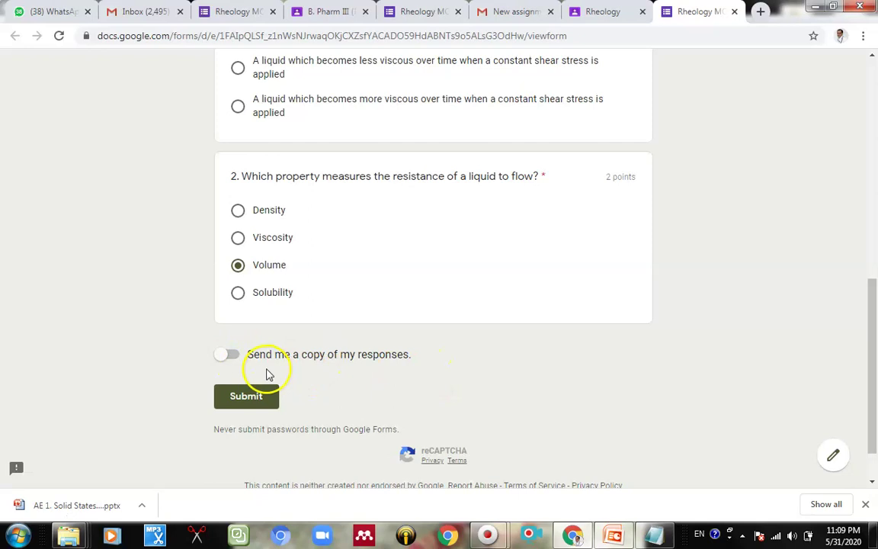
pyautogui.click(233, 354)
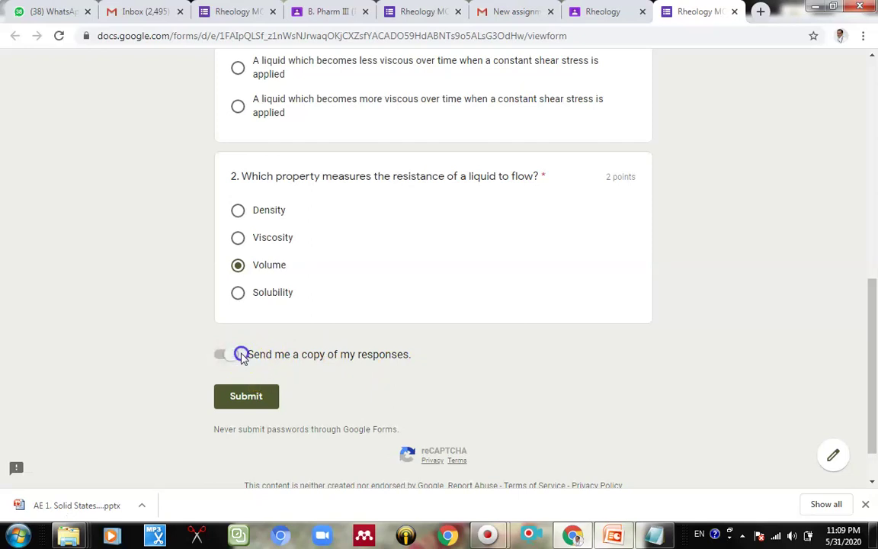
pyautogui.click(255, 397)
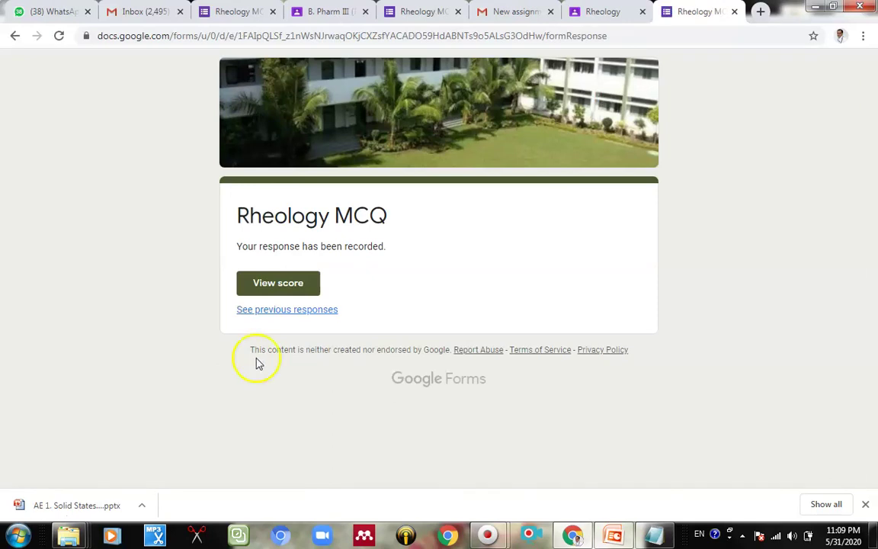
# Step: Review the quiz score of 2/4, then close the Rheology score tab
pyautogui.click(278, 294)
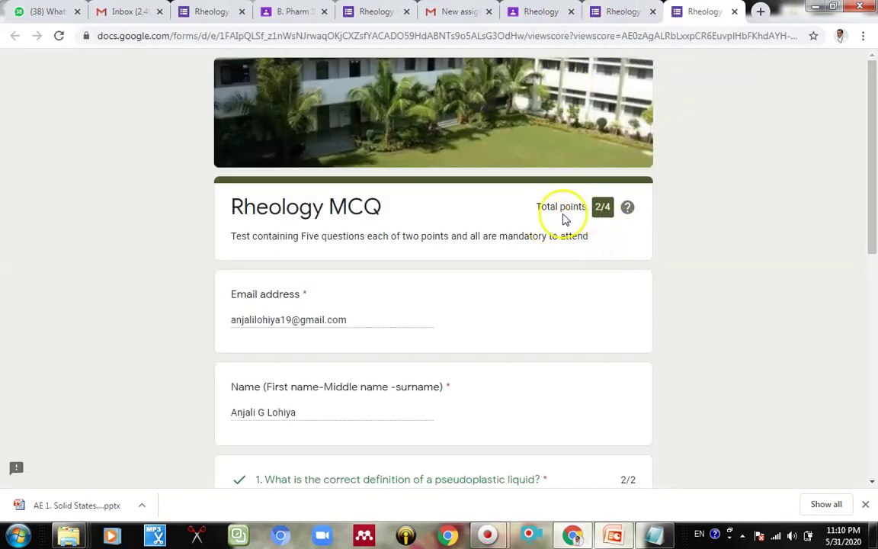
pyautogui.scroll(-2, 384, 282)
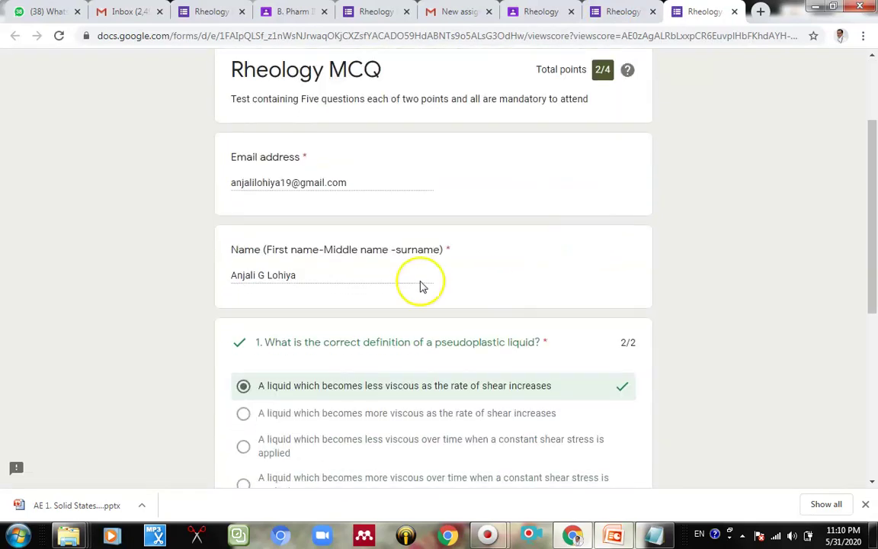
pyautogui.scroll(-3, 378, 357)
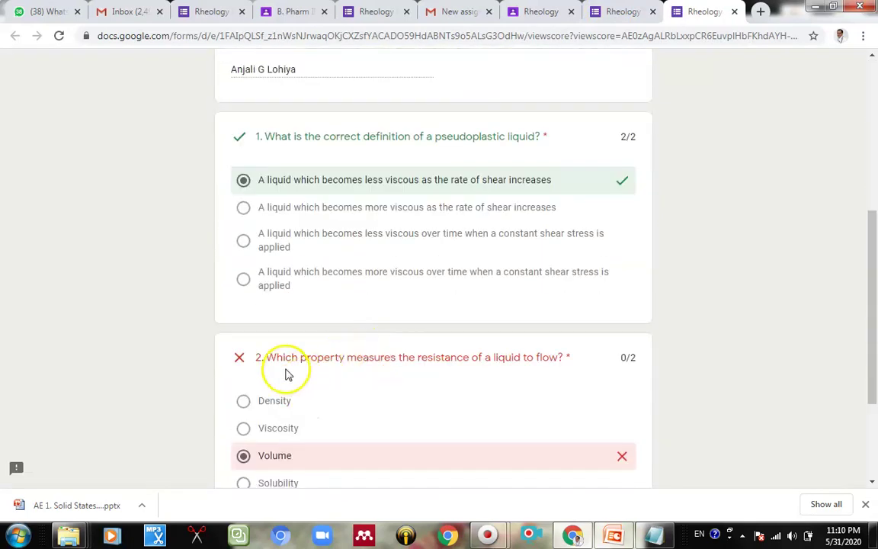
pyautogui.scroll(-2, 565, 387)
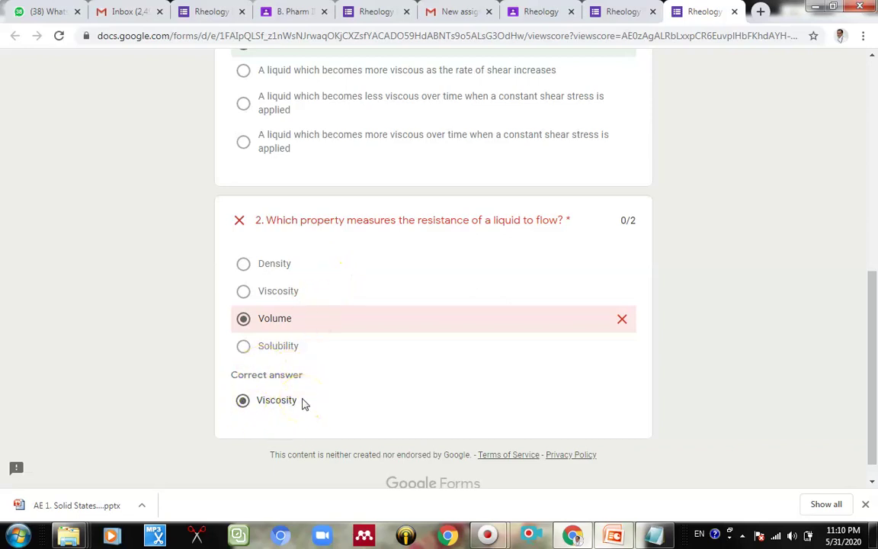
pyautogui.scroll(2, 311, 388)
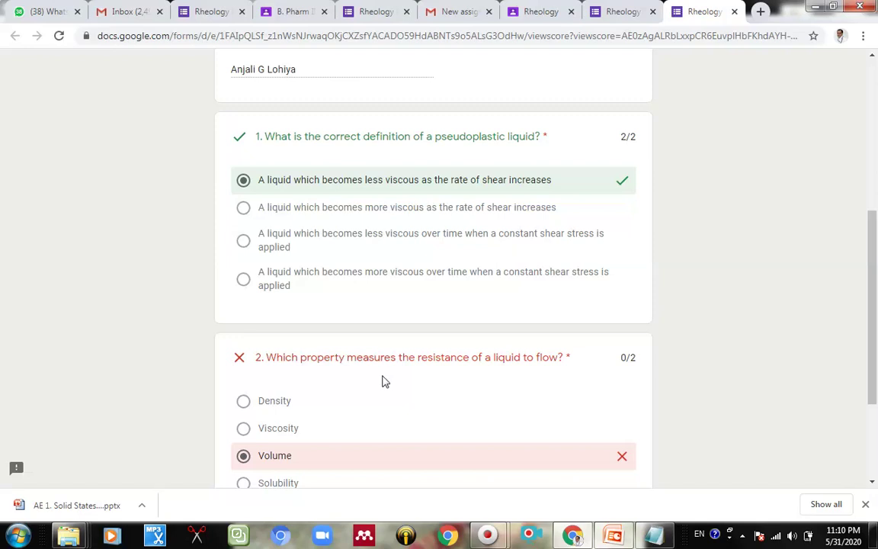
pyautogui.scroll(3, 385, 381)
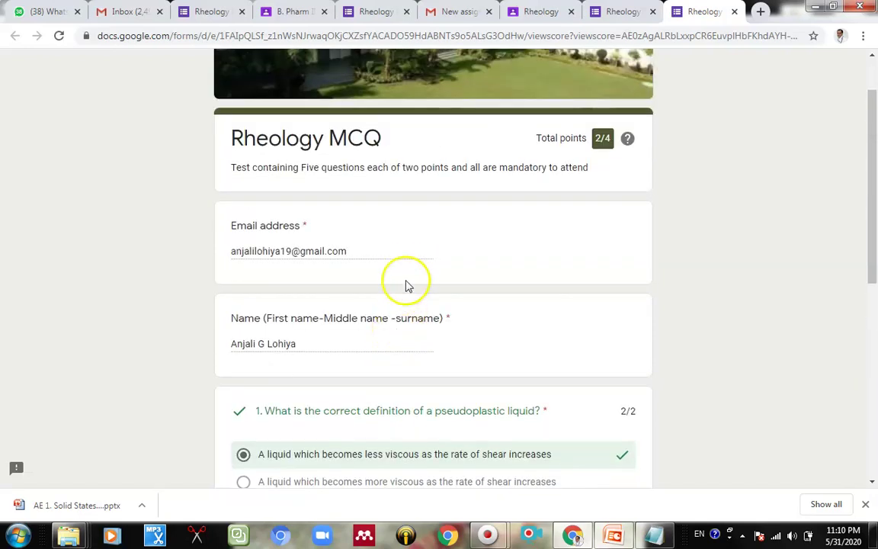
pyautogui.scroll(-2, 408, 276)
pyautogui.scroll(3, 408, 276)
pyautogui.scroll(-5, 408, 279)
pyautogui.scroll(-2, 404, 305)
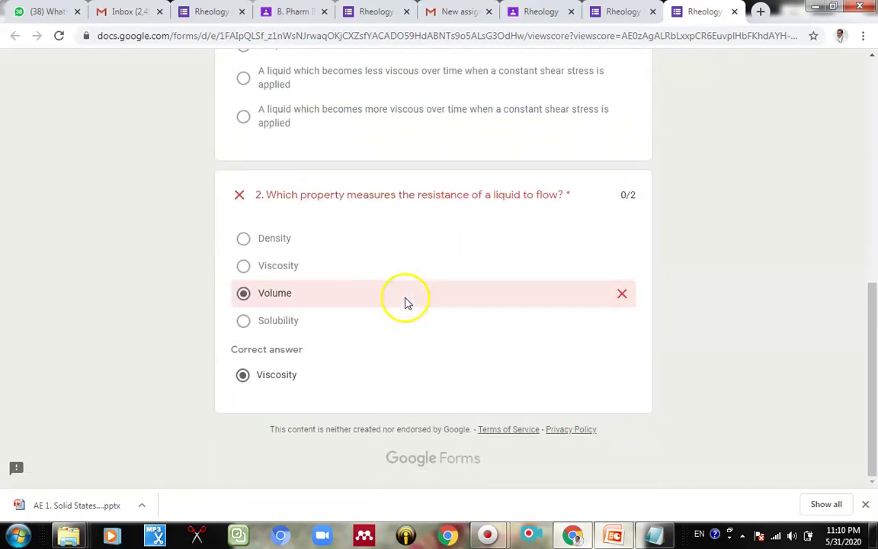
pyautogui.click(735, 12)
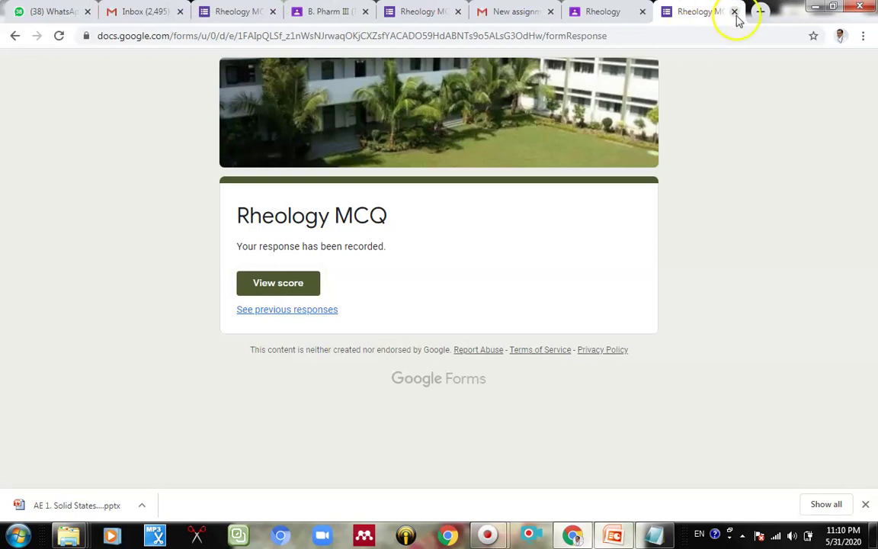
# Step: Close the response and Rheology assignment tabs and return to the Rheology MCQ form editor
pyautogui.click(735, 12)
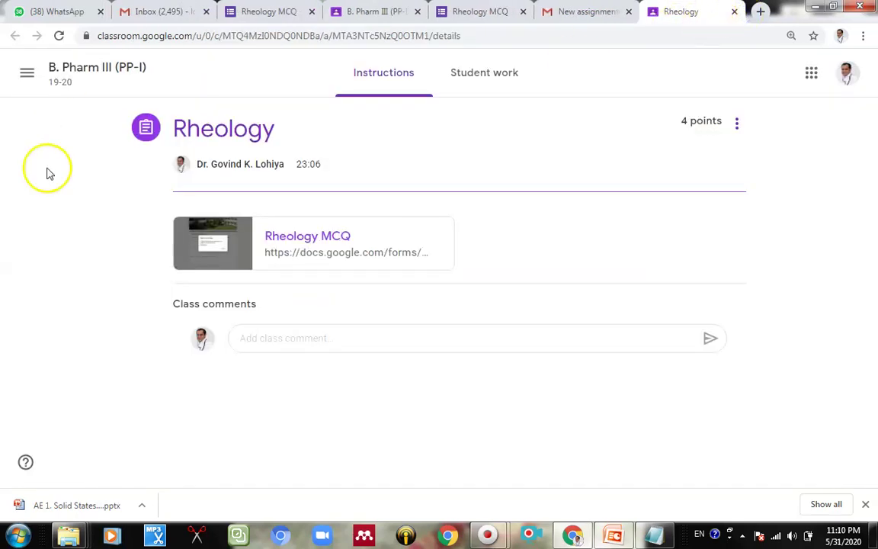
pyautogui.click(734, 12)
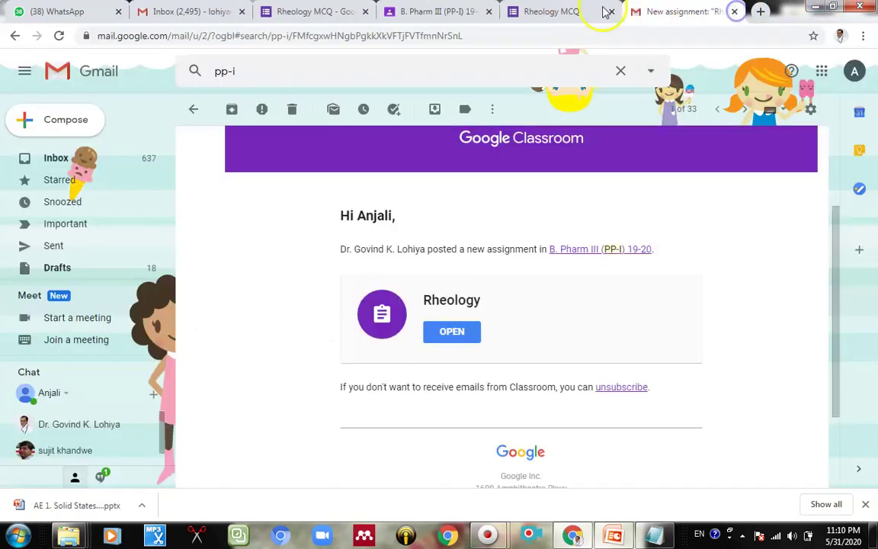
pyautogui.click(438, 14)
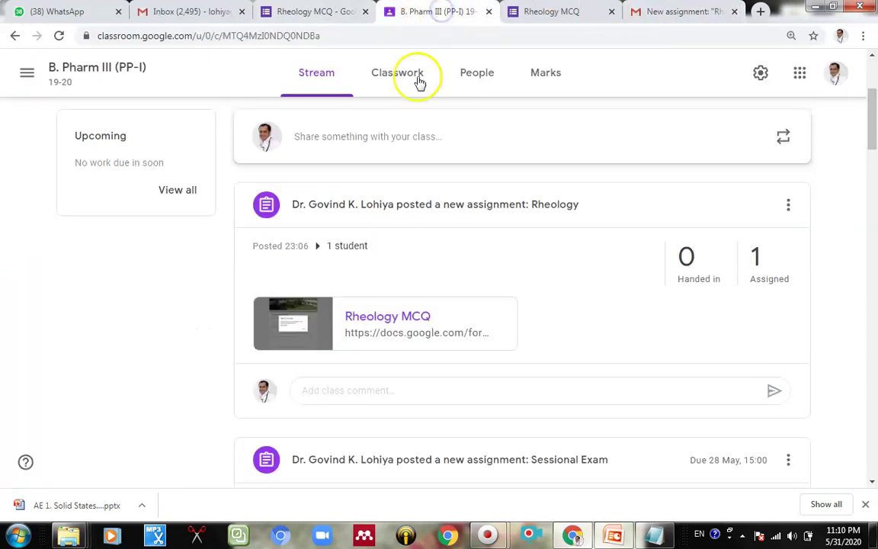
pyautogui.click(344, 16)
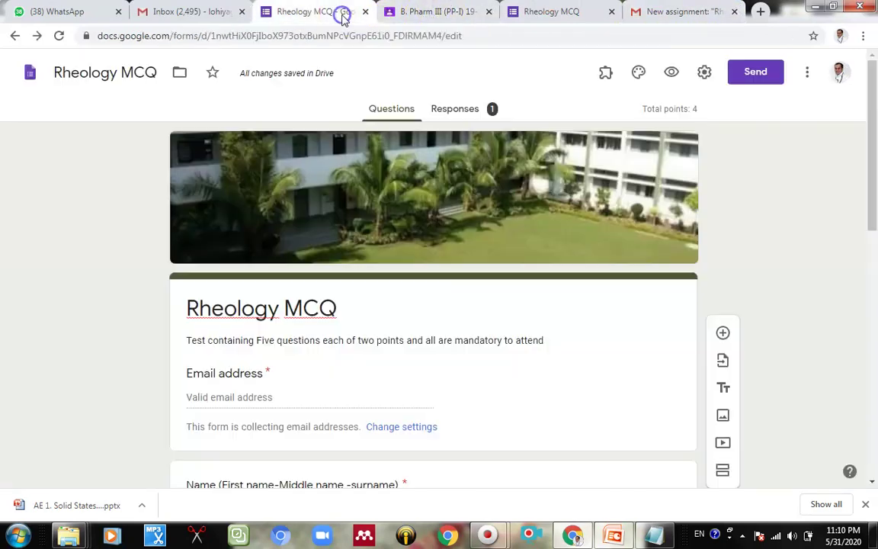
# Step: Check the Responses summary showing 1 response averaging 2/4 points, then view the per-question breakdown
pyautogui.click(453, 111)
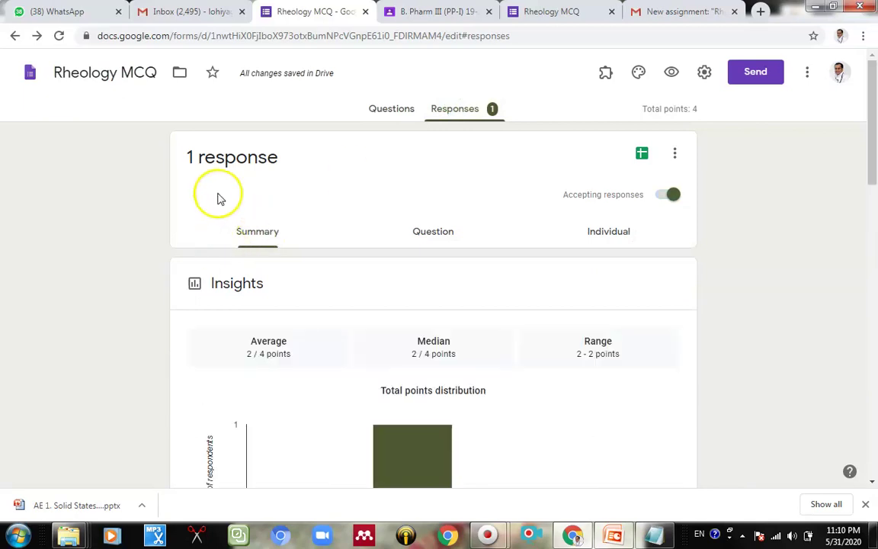
pyautogui.click(386, 111)
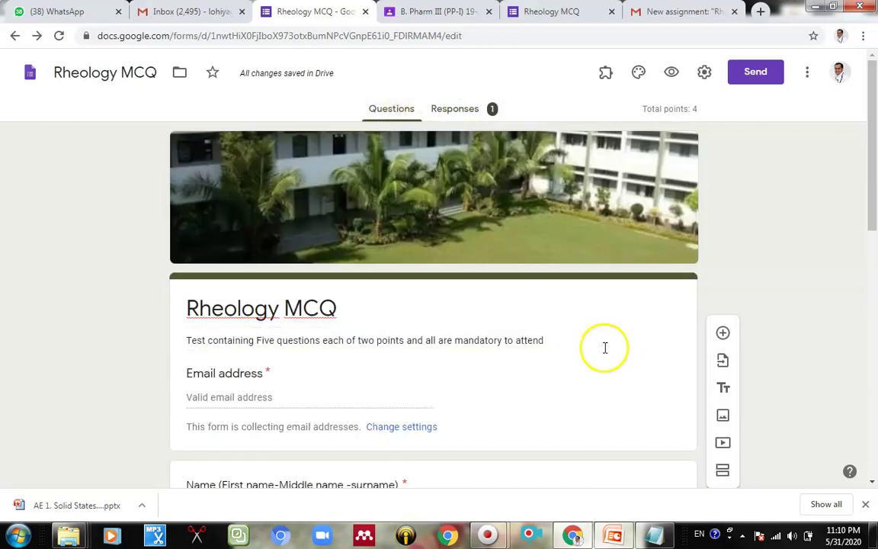
pyautogui.scroll(-8, 505, 355)
pyautogui.scroll(4, 501, 373)
pyautogui.scroll(5, 503, 375)
pyautogui.click(457, 110)
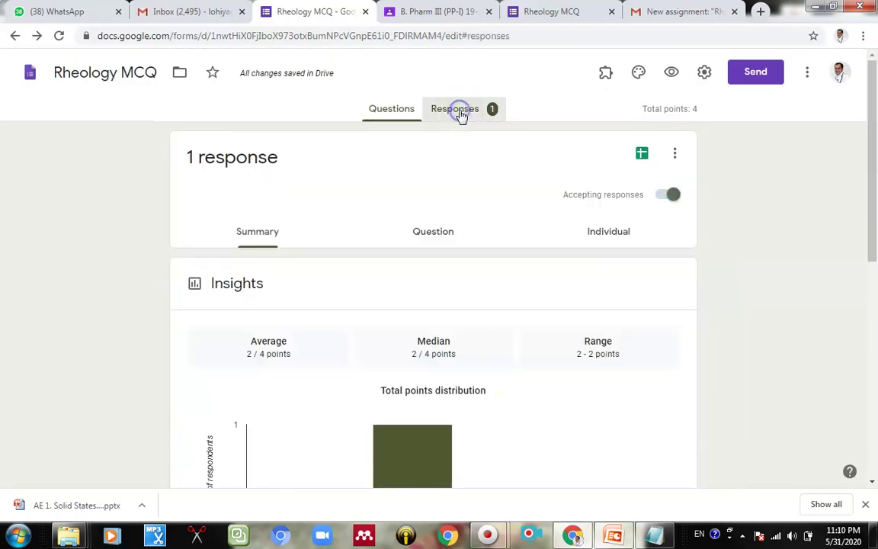
pyautogui.scroll(-3, 460, 290)
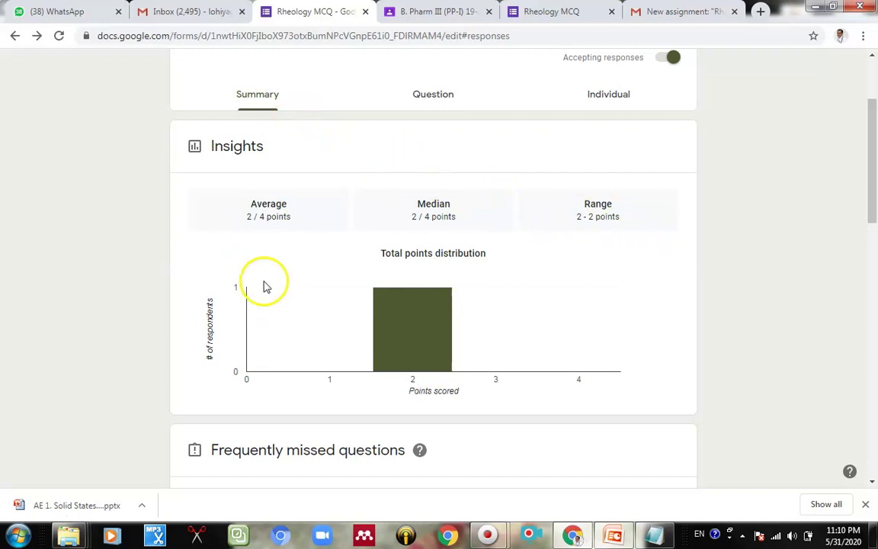
pyautogui.scroll(-3, 502, 301)
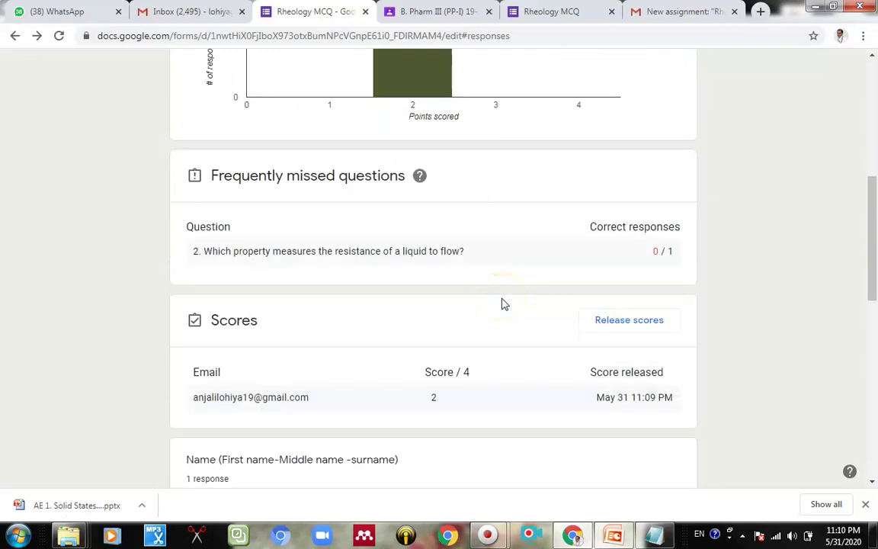
pyautogui.scroll(-5, 502, 303)
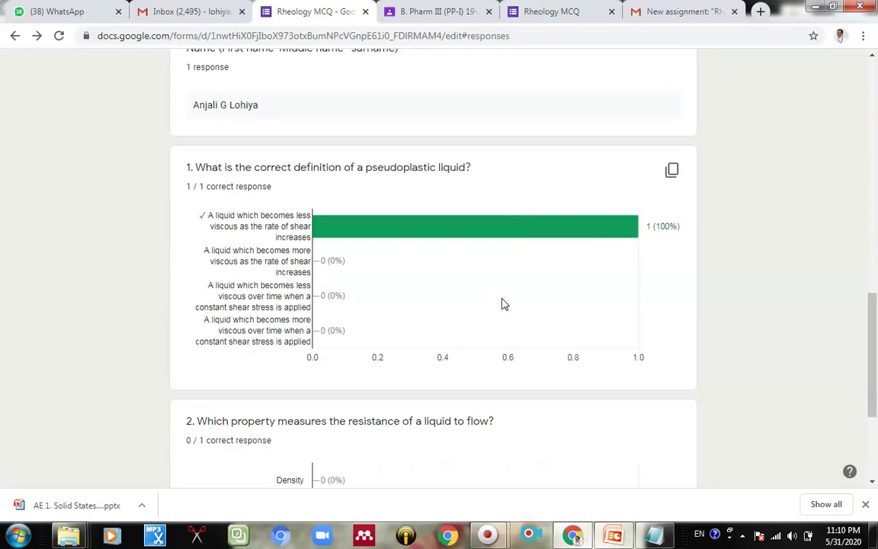
pyautogui.scroll(10, 503, 302)
pyautogui.click(432, 236)
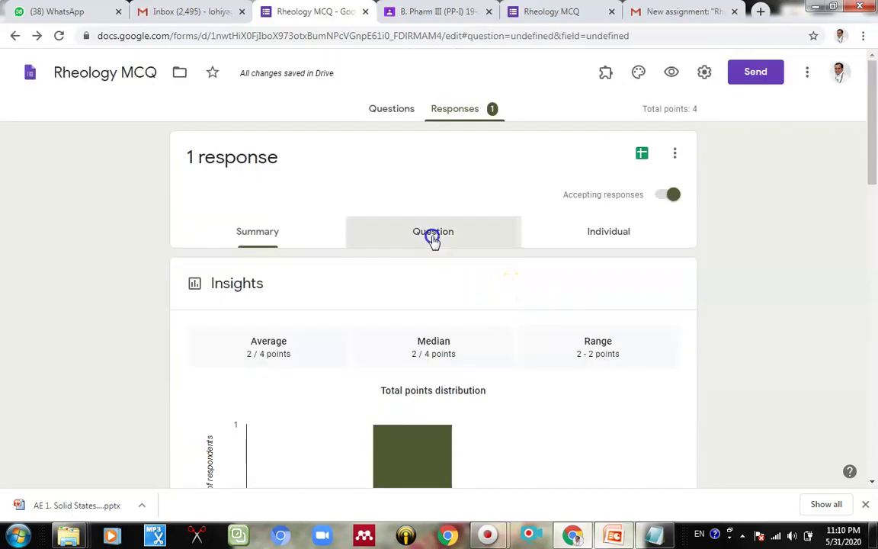
# Step: Review the student's individual response, scored 2 of 4 points with the score already released
pyautogui.click(614, 237)
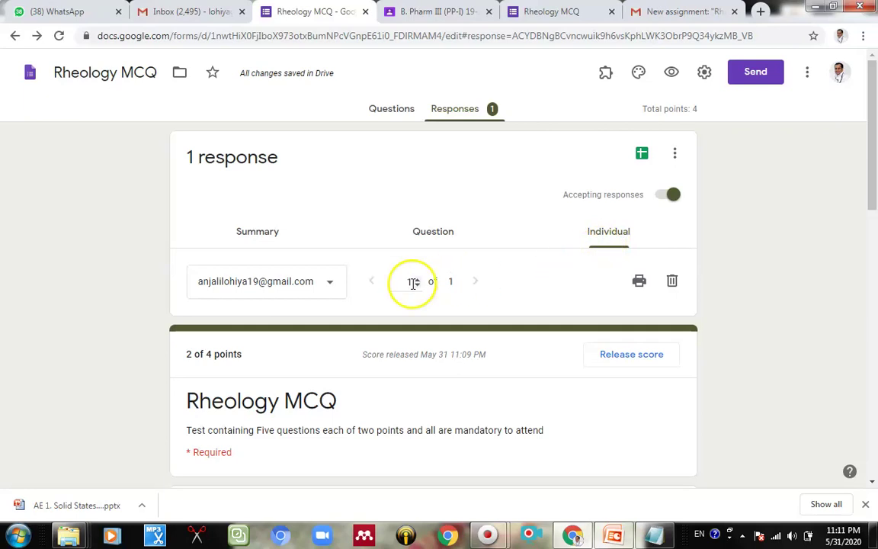
pyautogui.scroll(-3, 412, 283)
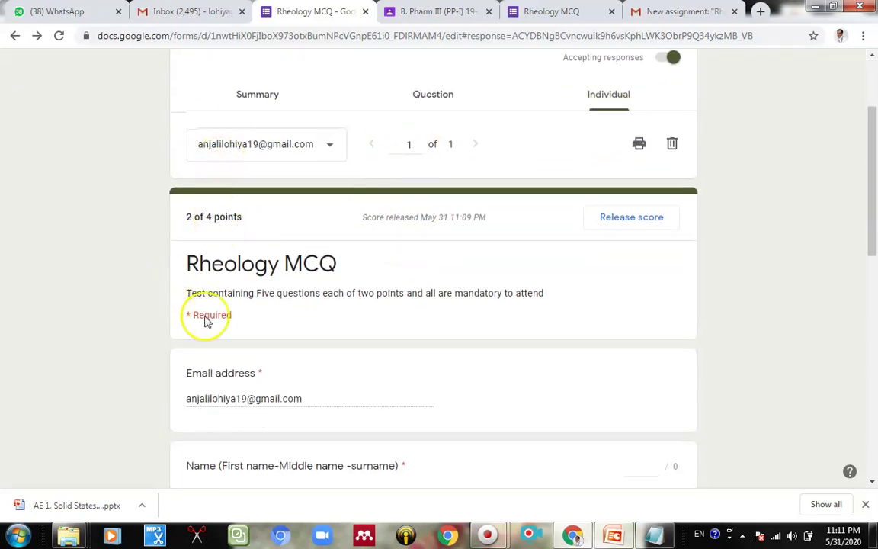
pyautogui.scroll(-3, 284, 343)
pyautogui.scroll(-4, 273, 388)
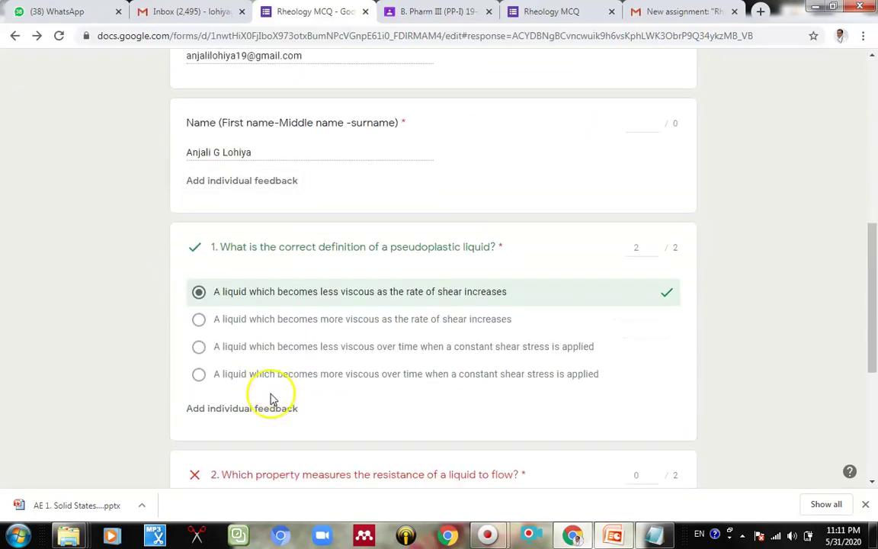
pyautogui.scroll(-3, 270, 398)
pyautogui.scroll(10, 304, 378)
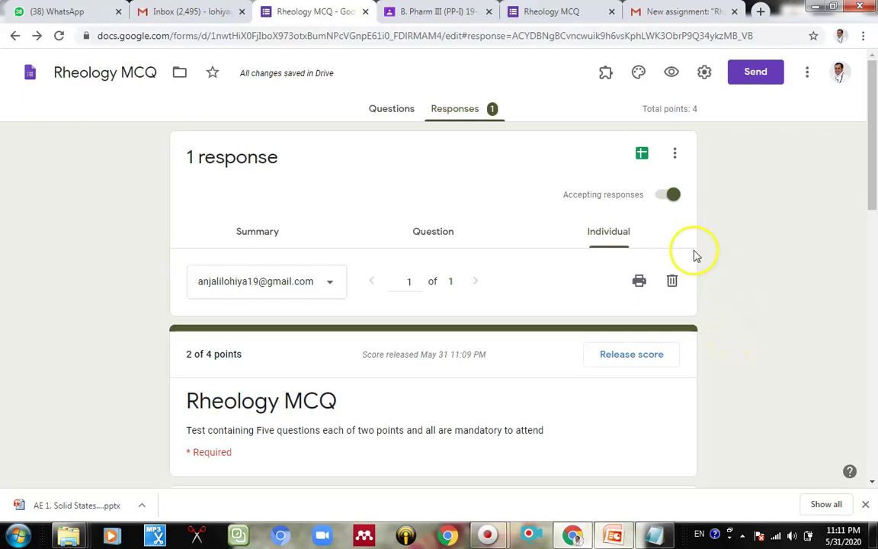
# Step: Turn off Accepting responses for Rheology MCQ and return to the Google Forms home page
pyautogui.click(666, 195)
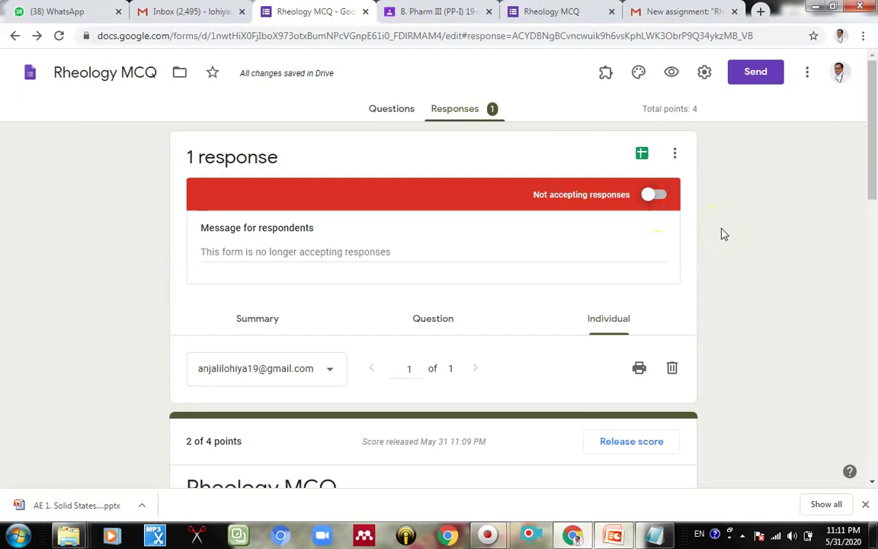
pyautogui.click(14, 37)
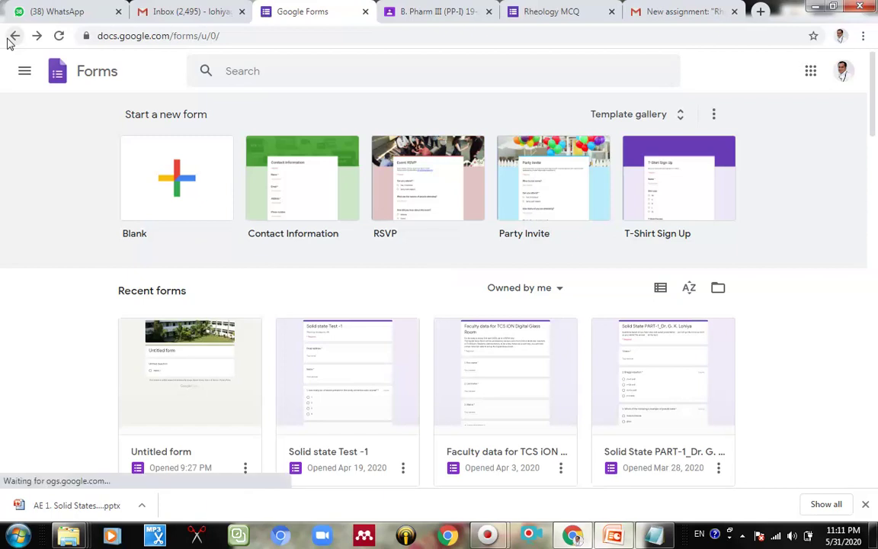
pyautogui.scroll(-3, 175, 212)
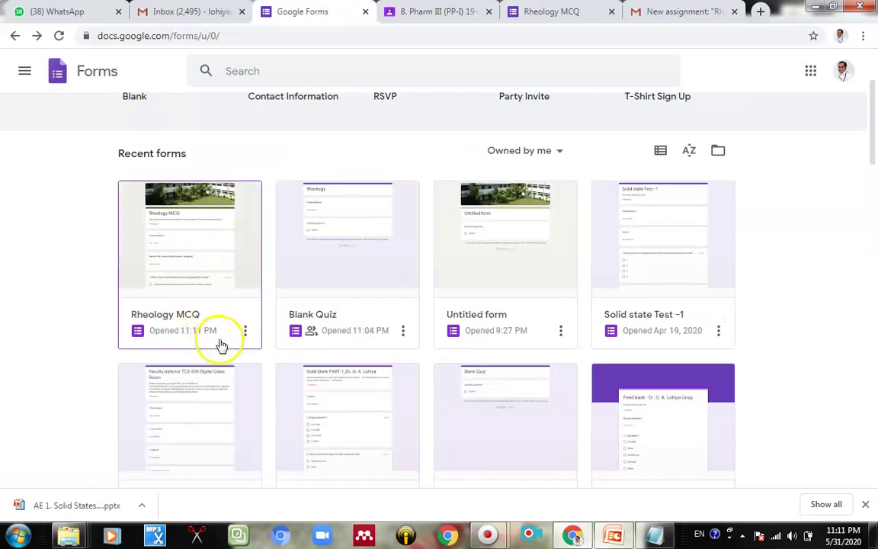
# Step: Browse the Recent forms grid, opening and dismissing the Rheology MCQ options menu
pyautogui.click(247, 331)
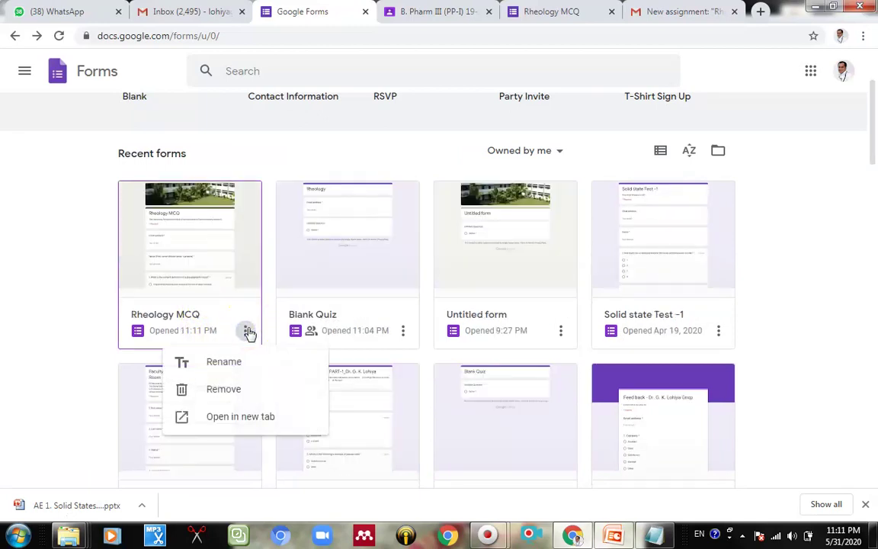
pyautogui.click(6, 286)
pyautogui.scroll(-2, 180, 255)
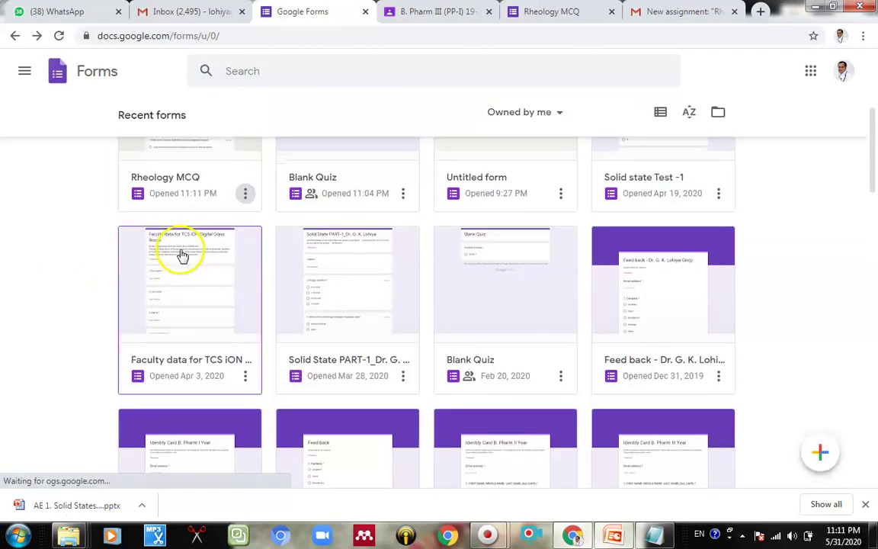
pyautogui.scroll(1, 815, 319)
pyautogui.click(812, 320)
pyautogui.scroll(-1, 811, 324)
pyautogui.scroll(-10, 811, 324)
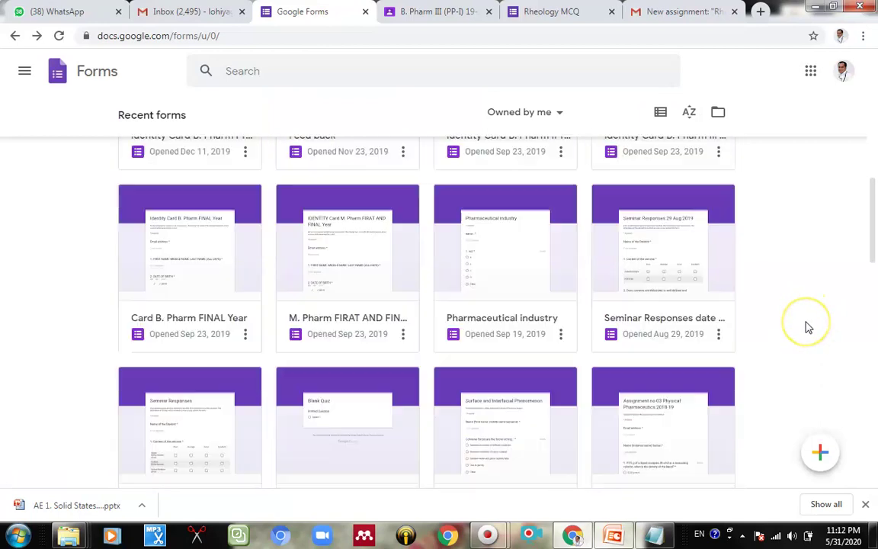
pyautogui.scroll(-10, 809, 327)
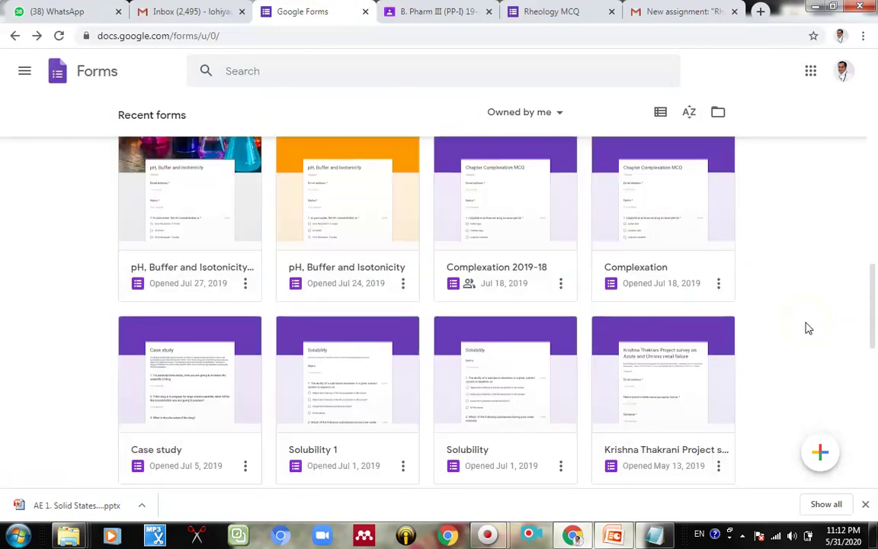
pyautogui.scroll(20, 809, 328)
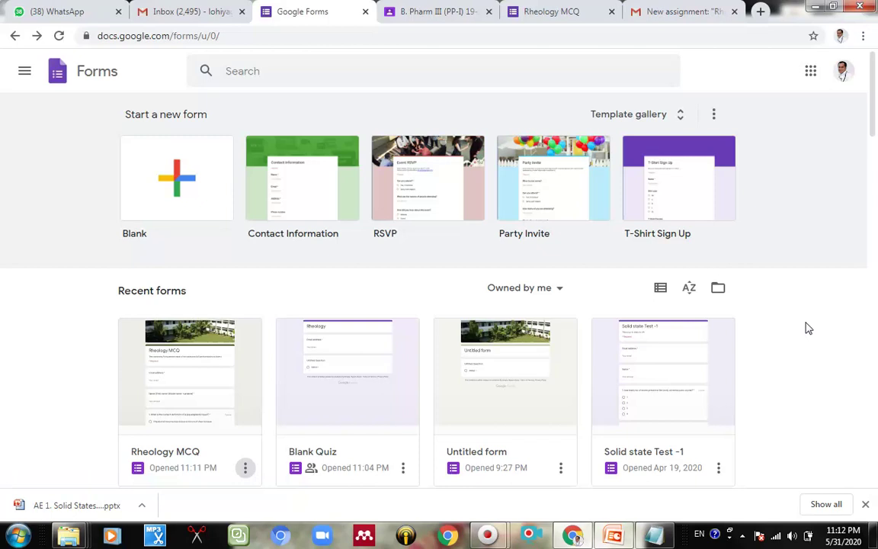
pyautogui.click(800, 329)
pyautogui.click(779, 340)
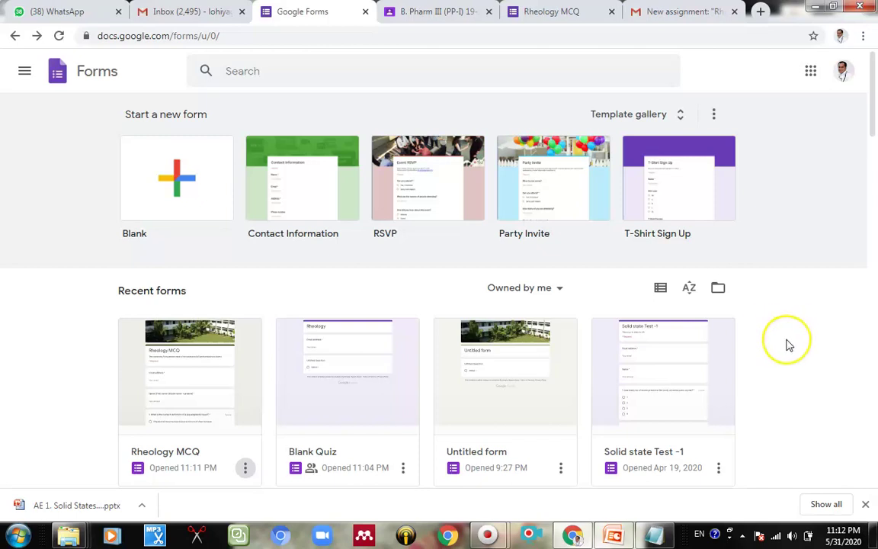